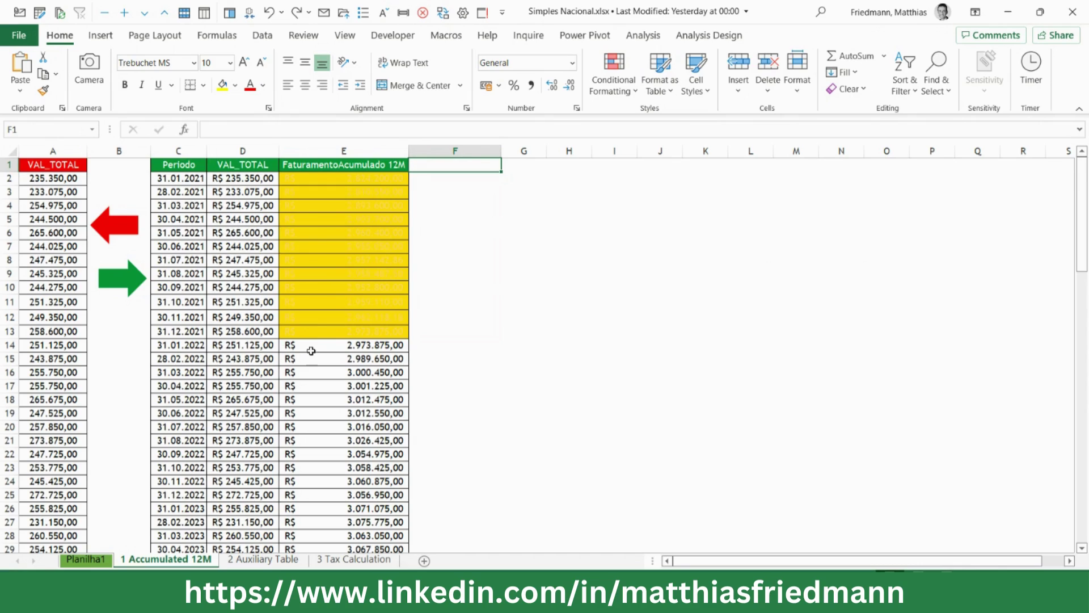
Step: Examine the 12-month accumulated revenue in E14 and E15 against their preceding twelve VAL_TOTAL values, D2:D13 and D3:D14
{"action": "left_click", "coordinate": [346, 345]}
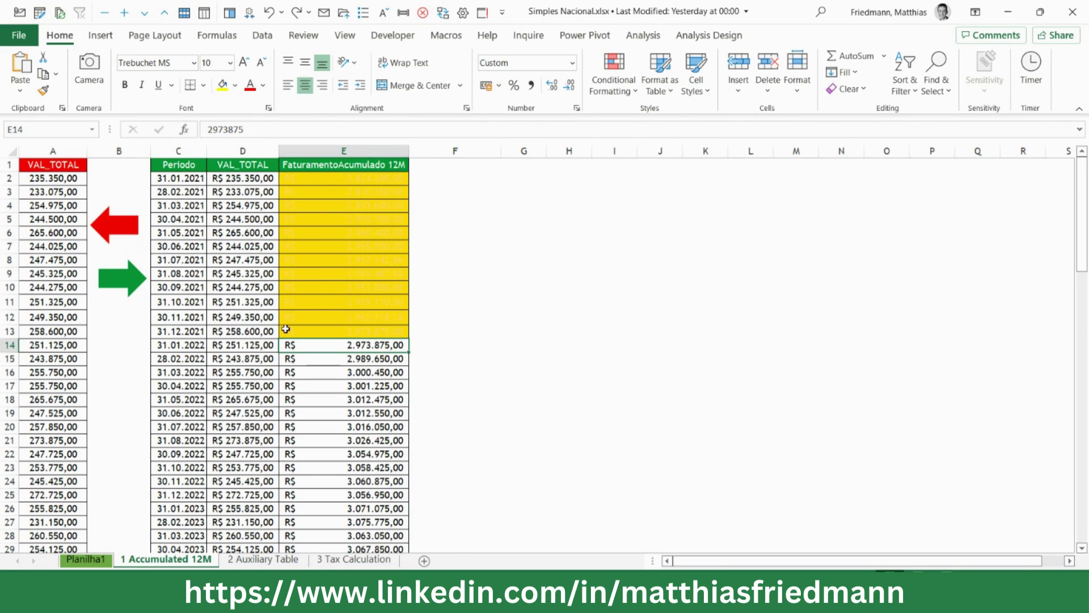
{"action": "left_click_drag", "start_coordinate": [265, 332], "coordinate": [259, 185]}
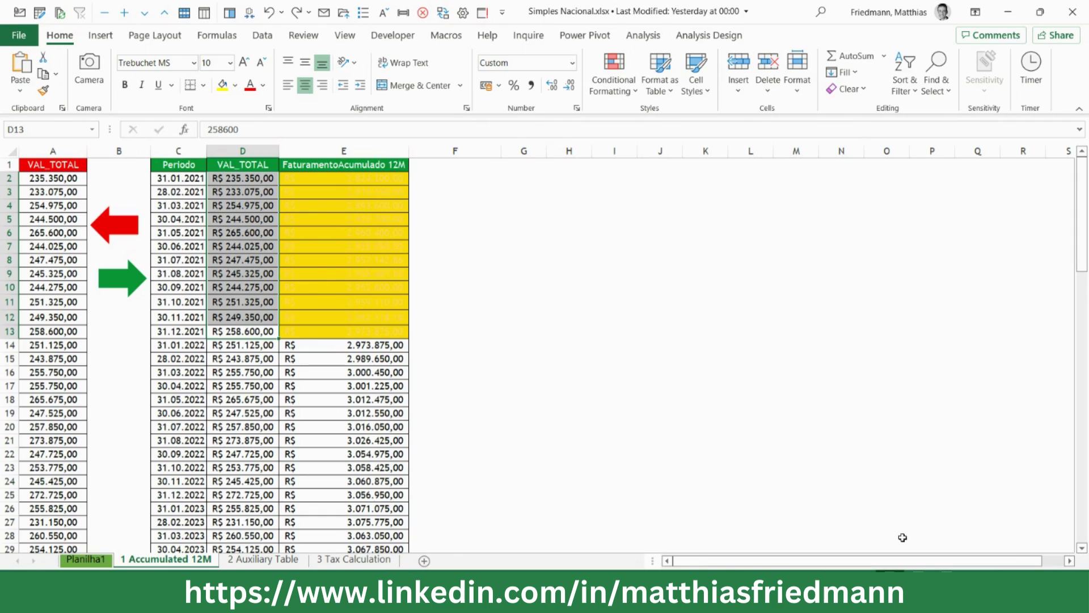
{"action": "left_click", "coordinate": [399, 360]}
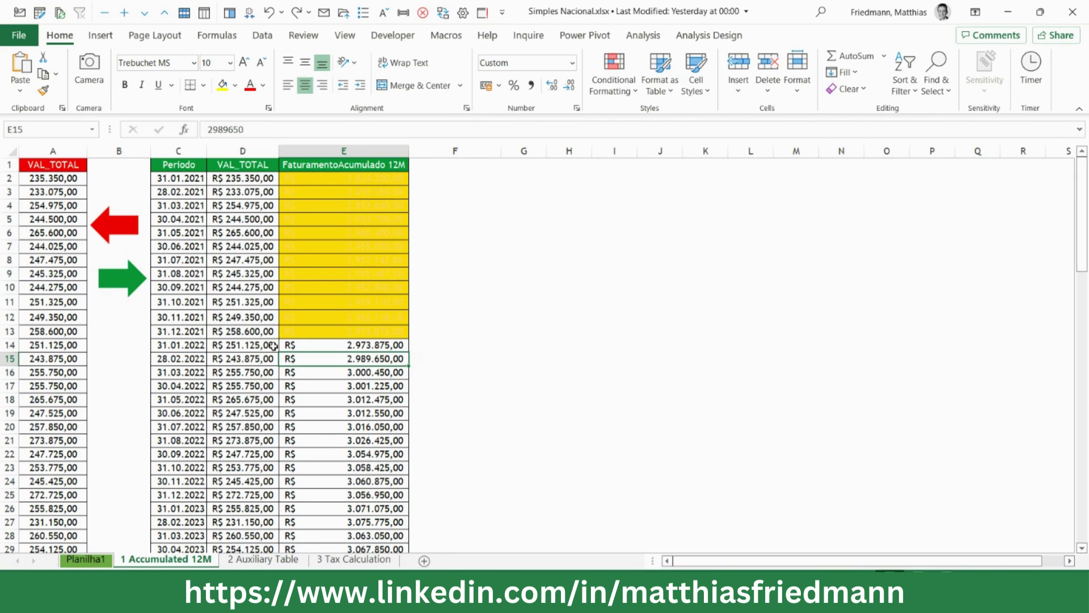
{"action": "left_click_drag", "start_coordinate": [273, 345], "coordinate": [260, 194]}
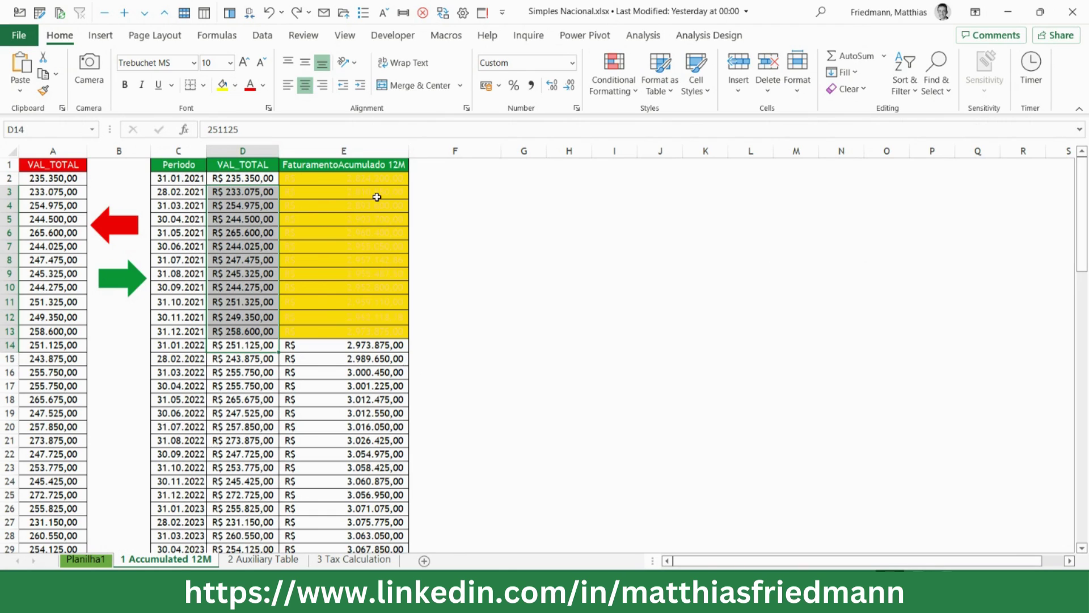
Step: Examine the first-year accumulated revenue formulas in E2, E3 and E4 against the VAL_TOTAL values they cover from D2 to D4
{"action": "left_click", "coordinate": [288, 179]}
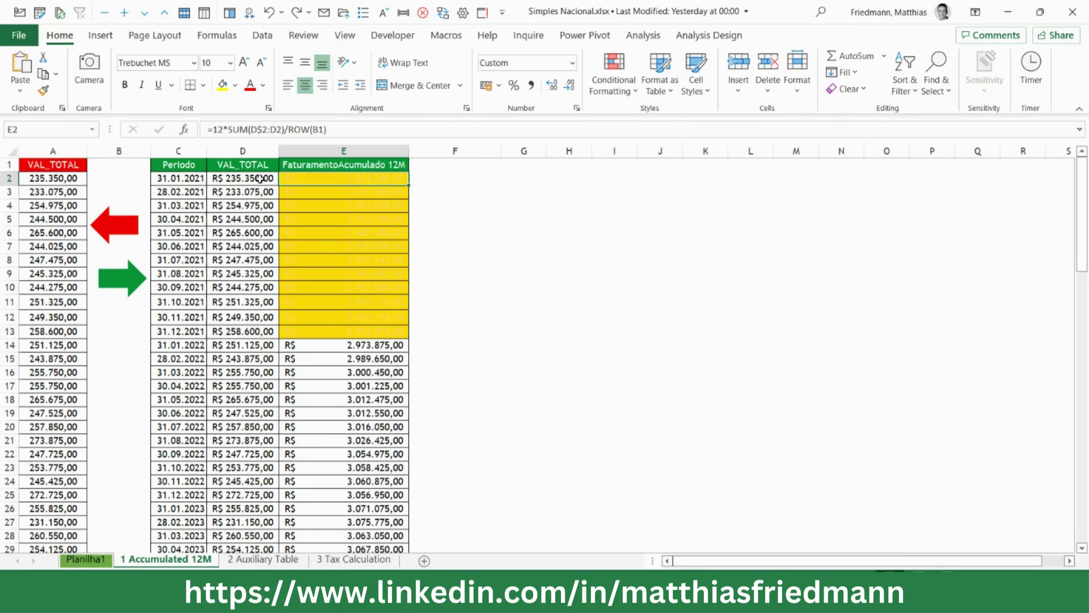
{"action": "left_click", "coordinate": [260, 179]}
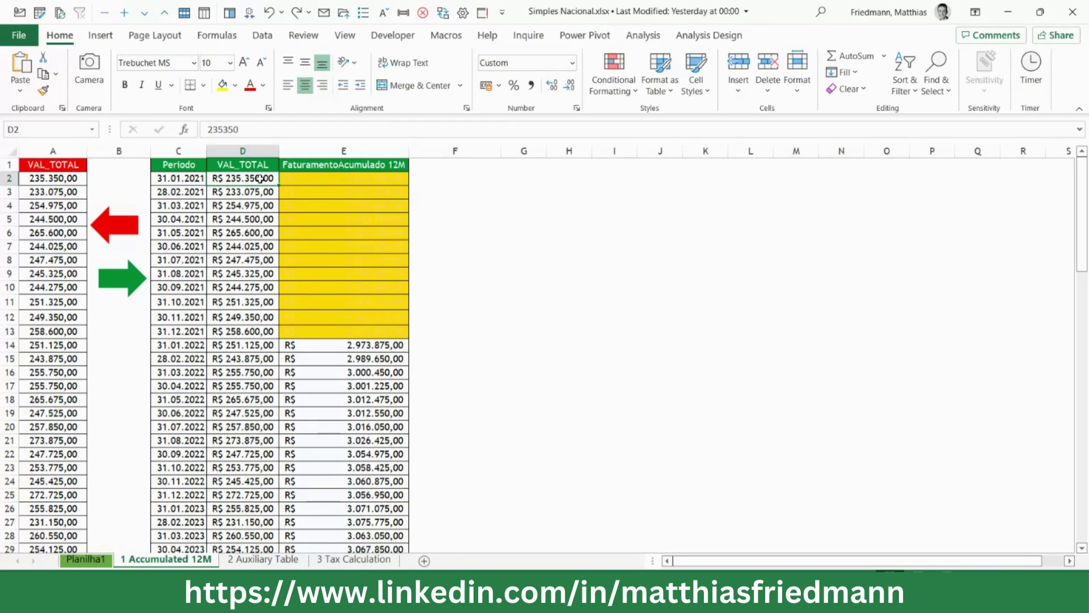
{"action": "left_click", "coordinate": [325, 193]}
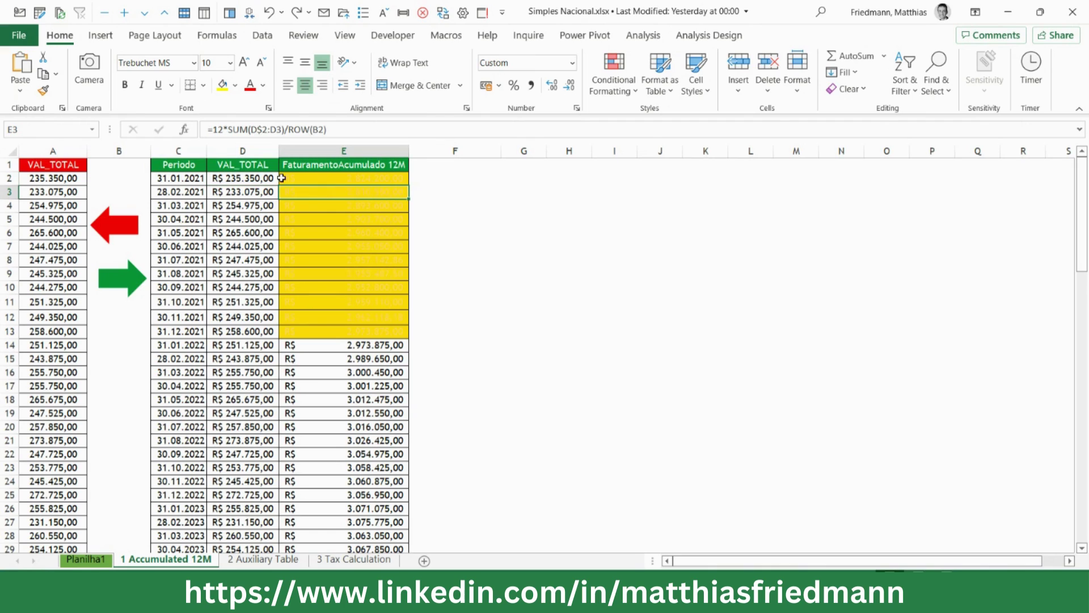
{"action": "left_click_drag", "start_coordinate": [272, 178], "coordinate": [270, 191]}
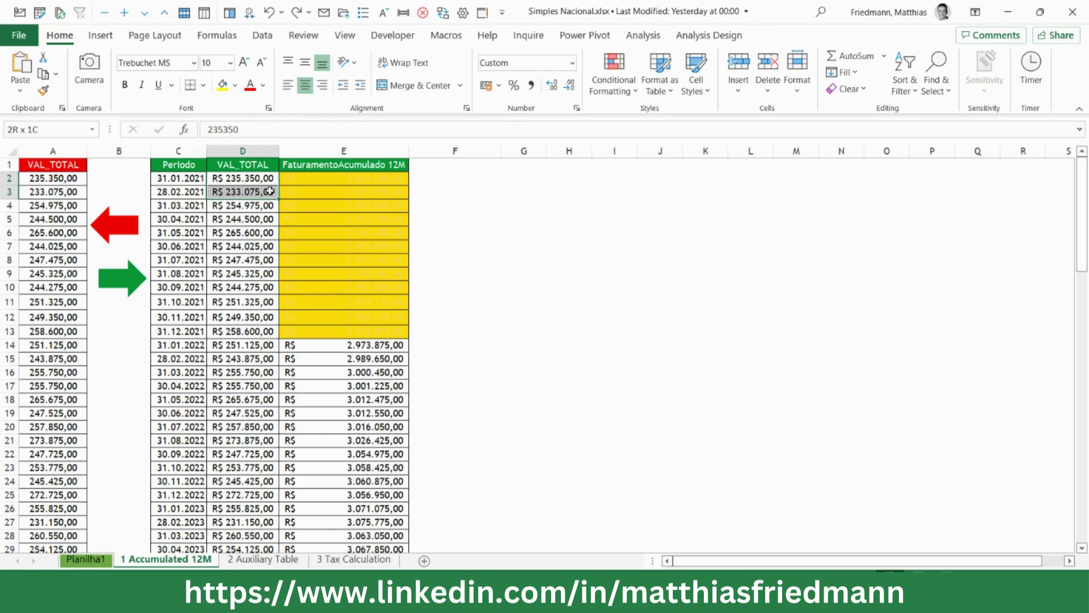
{"action": "left_click_drag", "start_coordinate": [270, 191], "coordinate": [271, 191]}
{"action": "left_click", "coordinate": [315, 206]}
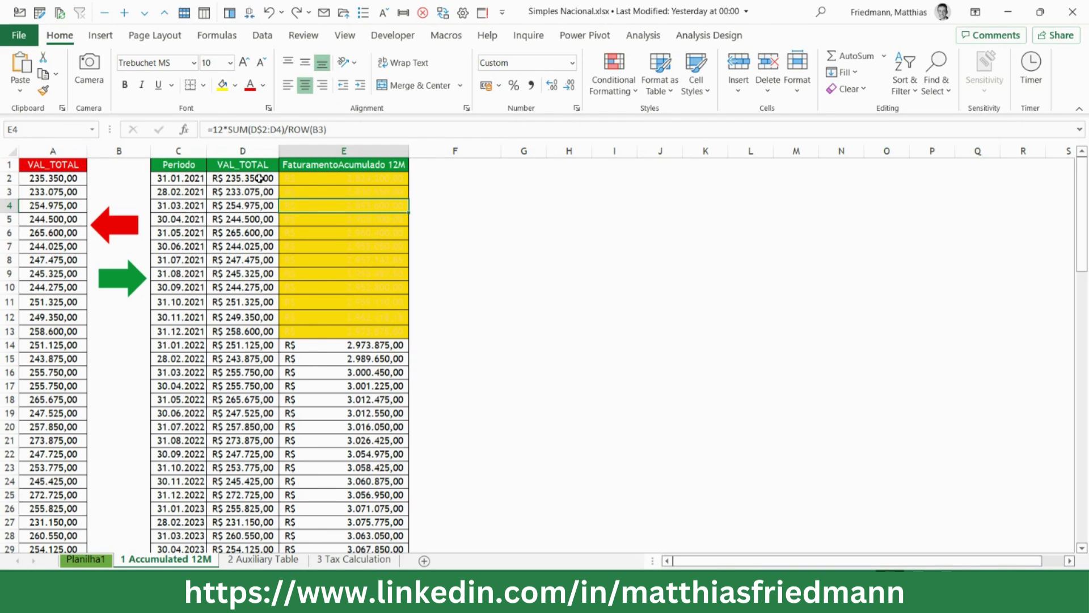
{"action": "left_click_drag", "start_coordinate": [259, 178], "coordinate": [259, 203]}
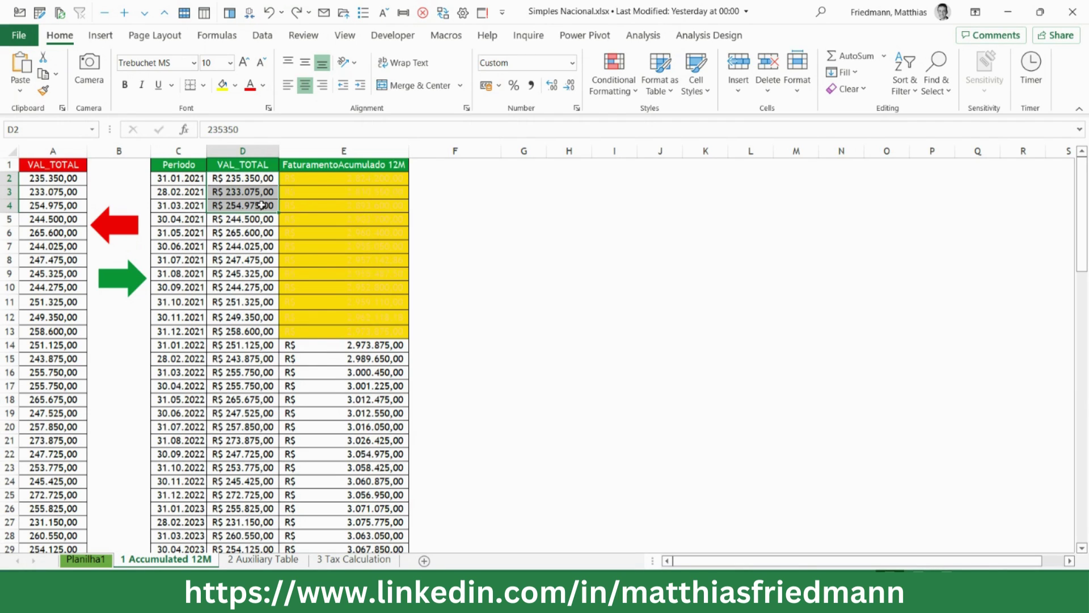
{"action": "left_click", "coordinate": [434, 170]}
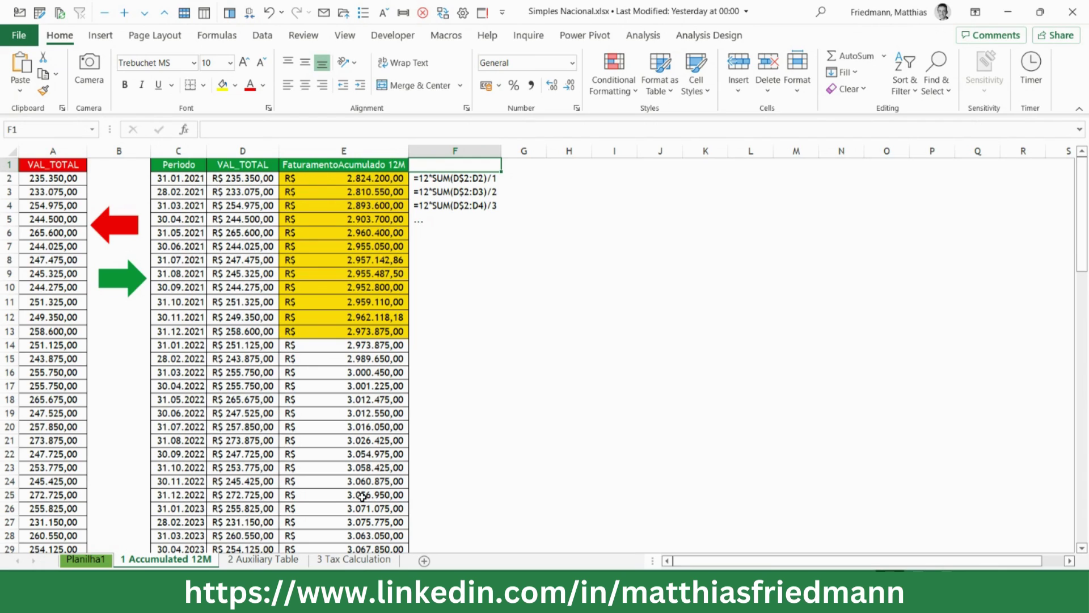
Step: Examine the 2 Auxiliary Table sheet: the rates and deductions per month, the limits table's 4FX row, and the nominator formula in H2
{"action": "left_click", "coordinate": [257, 560]}
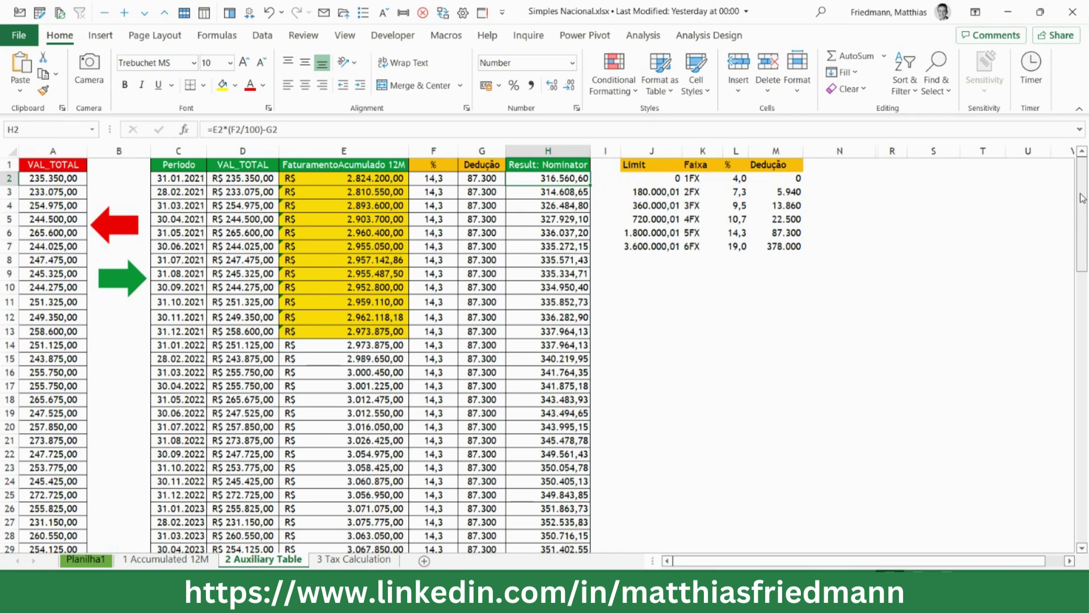
{"action": "left_click_drag", "start_coordinate": [1081, 207], "coordinate": [1087, 374]}
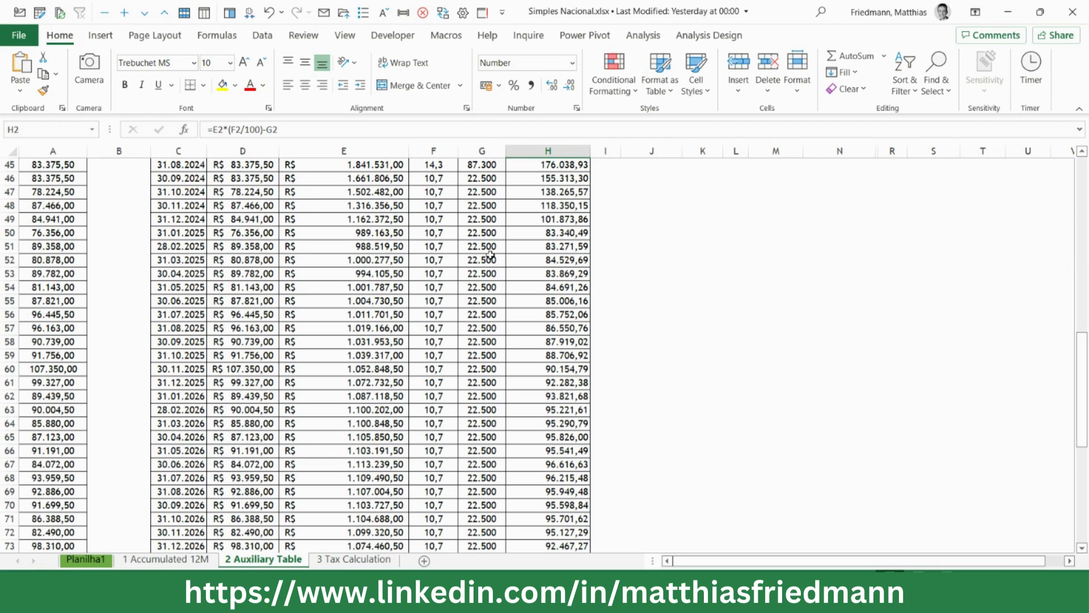
{"action": "left_click_drag", "start_coordinate": [1081, 340], "coordinate": [1078, 193]}
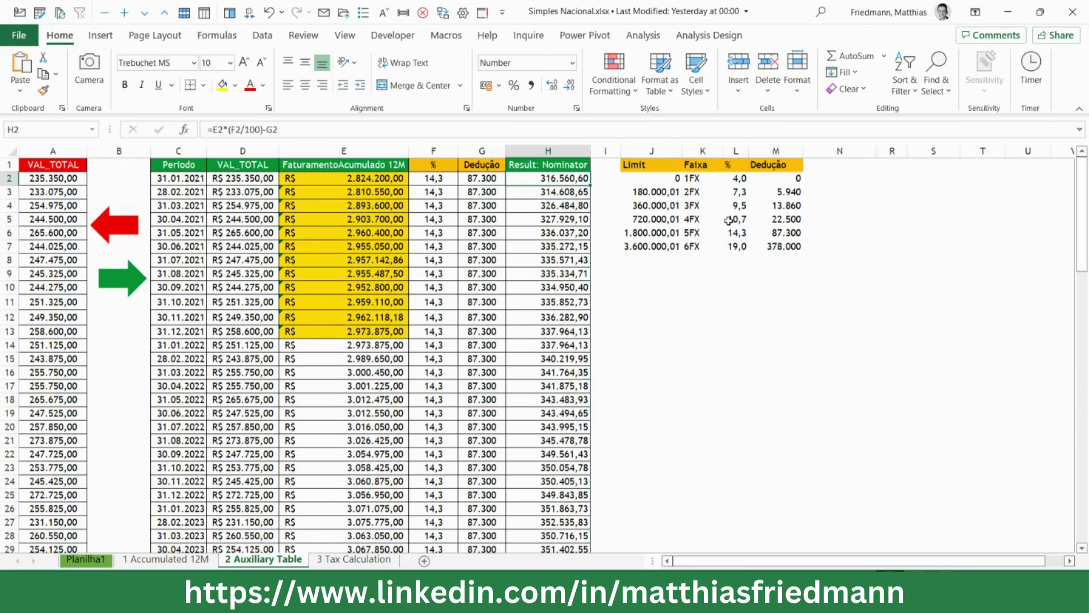
{"action": "left_click_drag", "start_coordinate": [737, 220], "coordinate": [764, 217]}
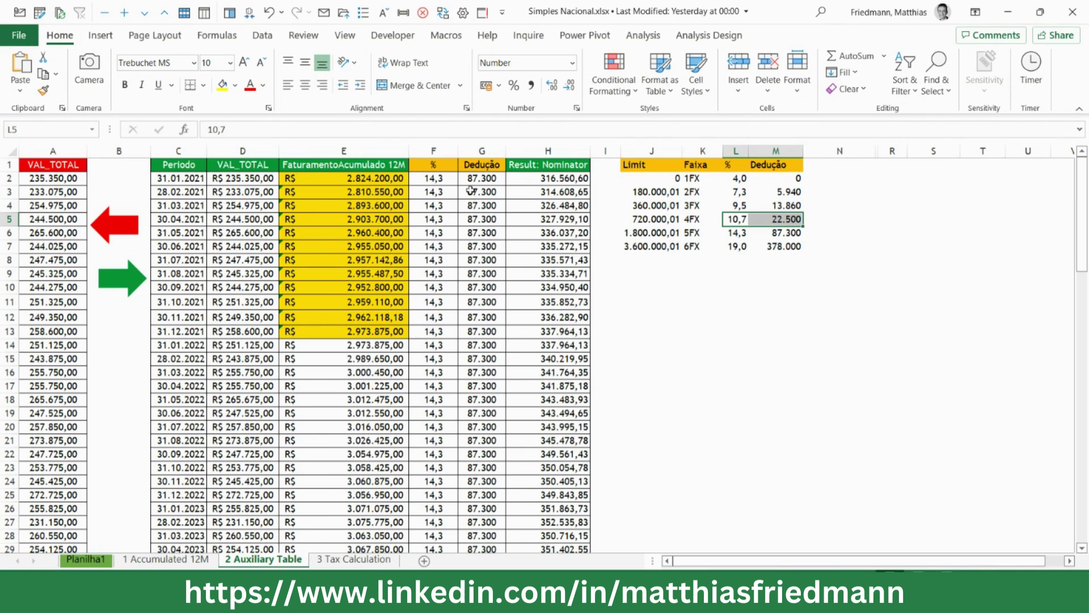
{"action": "left_click", "coordinate": [544, 180]}
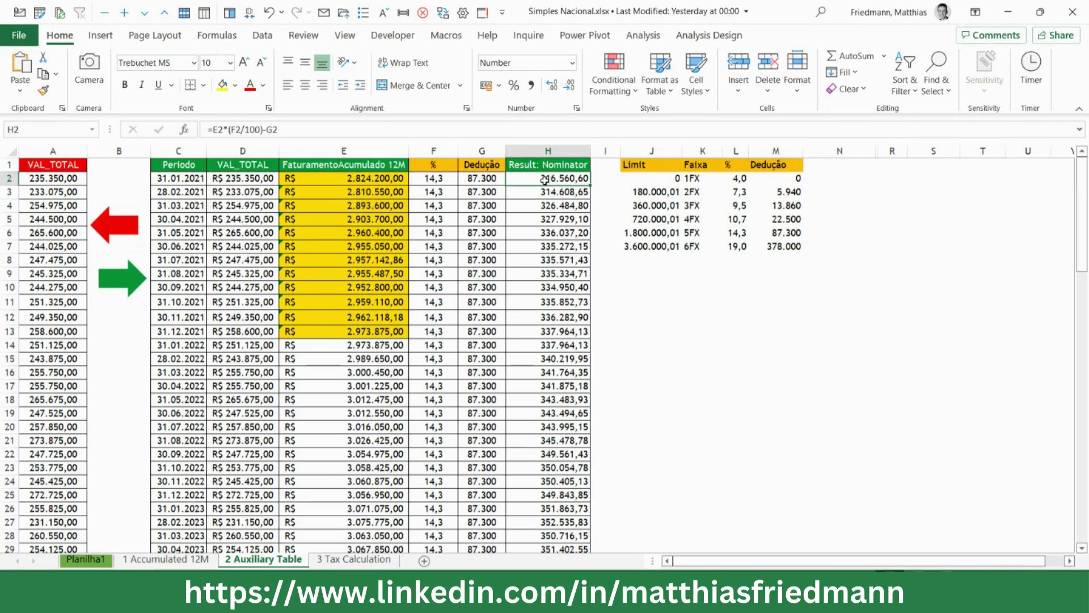
{"action": "left_click", "coordinate": [560, 130]}
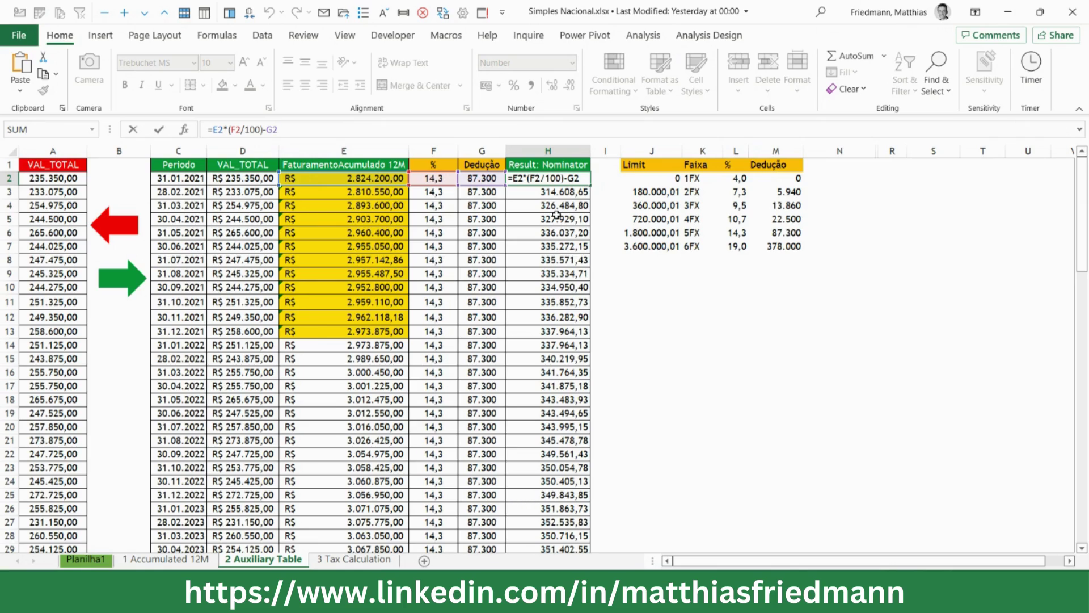
{"action": "key", "text": "Return"}
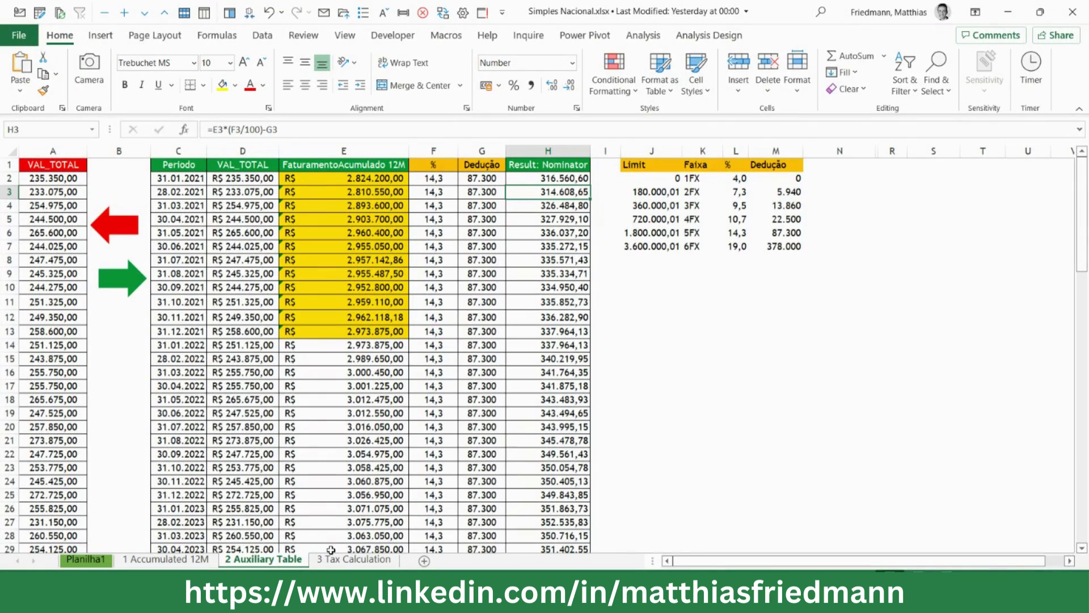
Step: On the 3 Tax Calculation sheet, calculate the January 2022 tax in R14 with =Data[@[VAL_TOTAL]]*H14/E14
{"action": "left_click", "coordinate": [346, 560]}
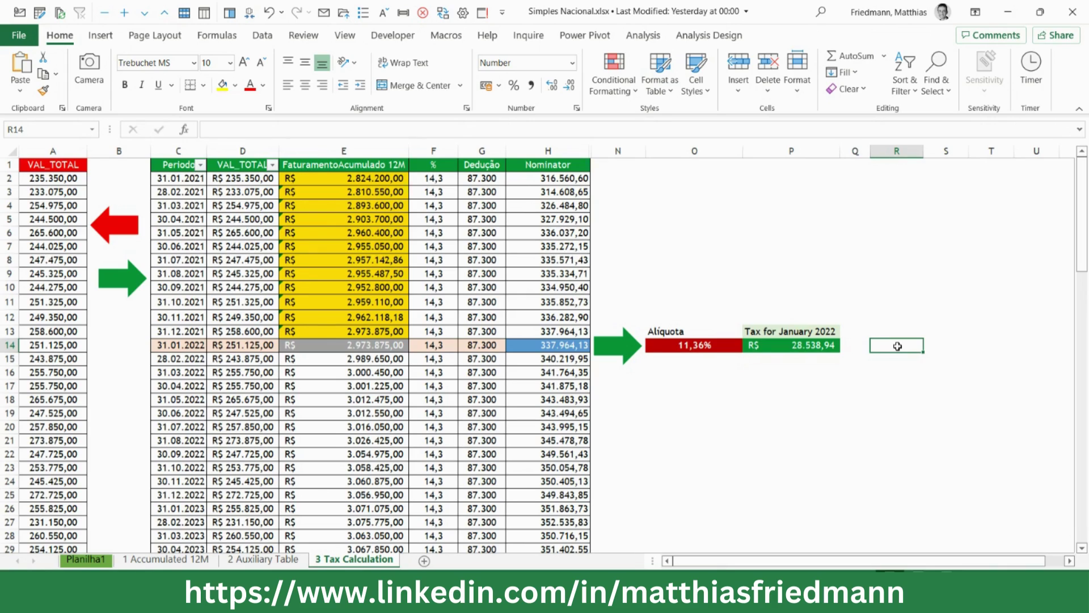
{"action": "type", "text": "="}
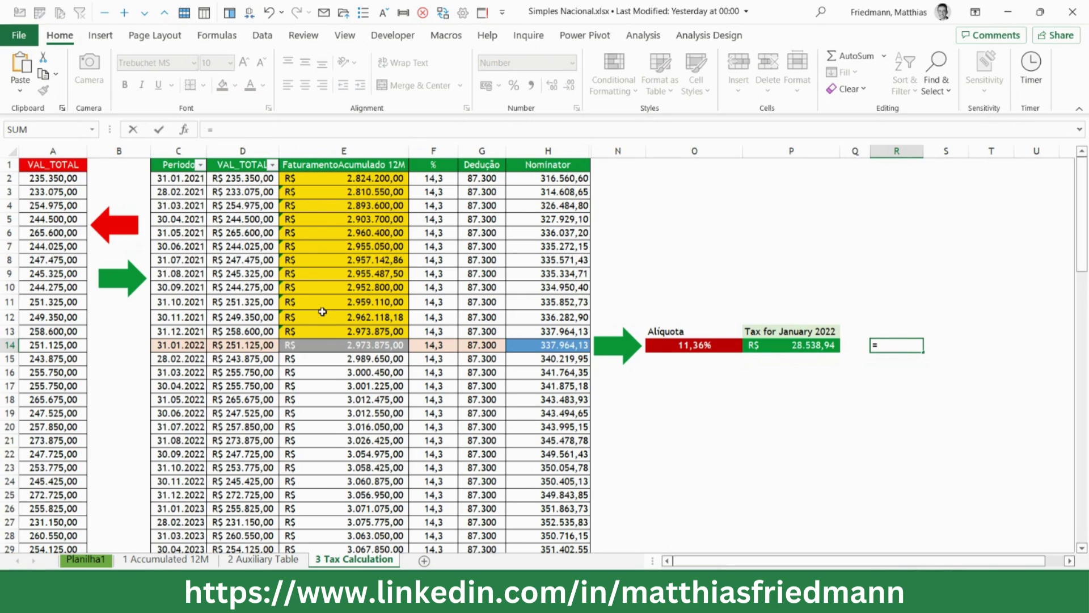
{"action": "left_click", "coordinate": [249, 345]}
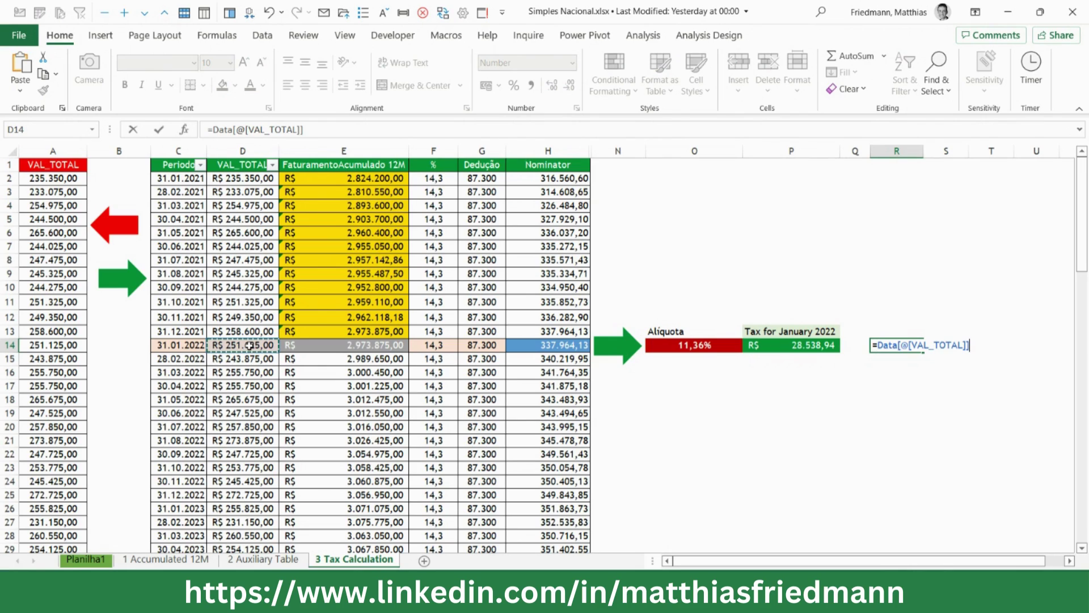
{"action": "left_click", "coordinate": [381, 129]}
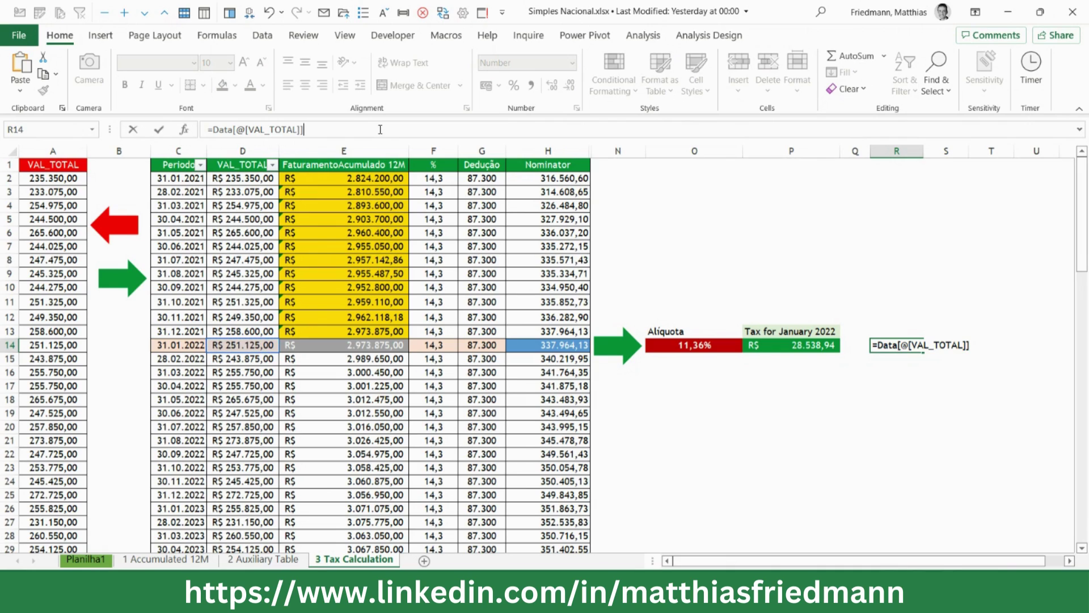
{"action": "type", "text": "*"}
{"action": "left_click", "coordinate": [540, 344]}
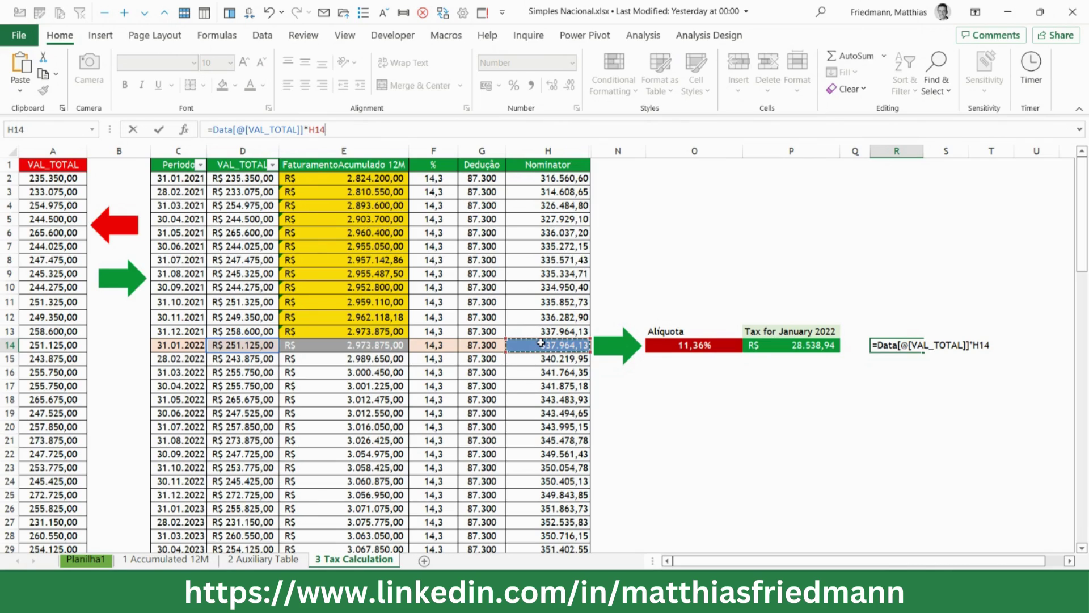
{"action": "type", "text": "/"}
{"action": "left_click", "coordinate": [362, 345]}
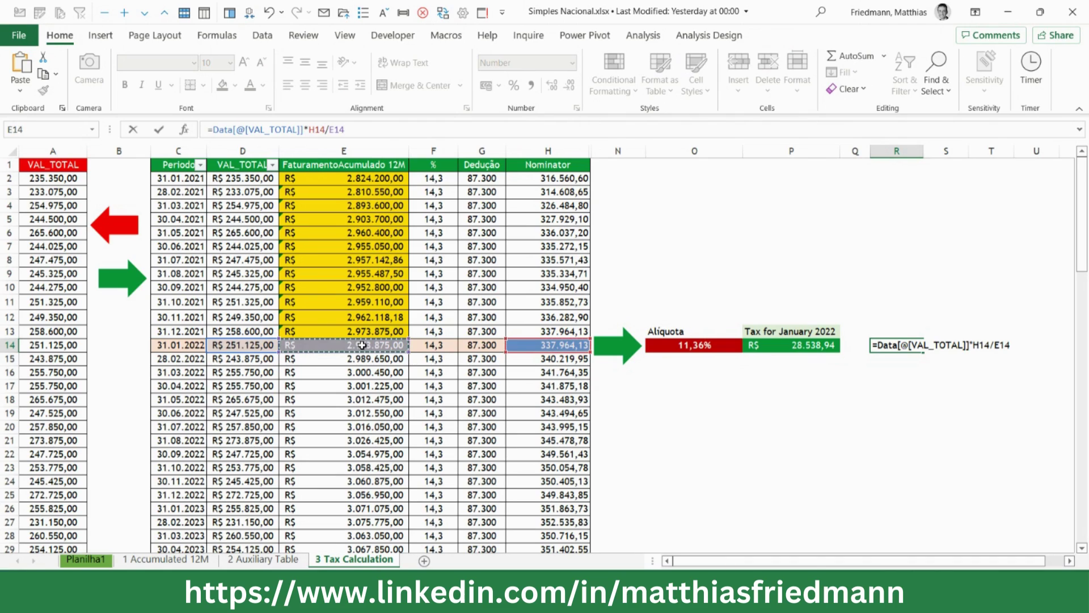
{"action": "key", "text": "Return"}
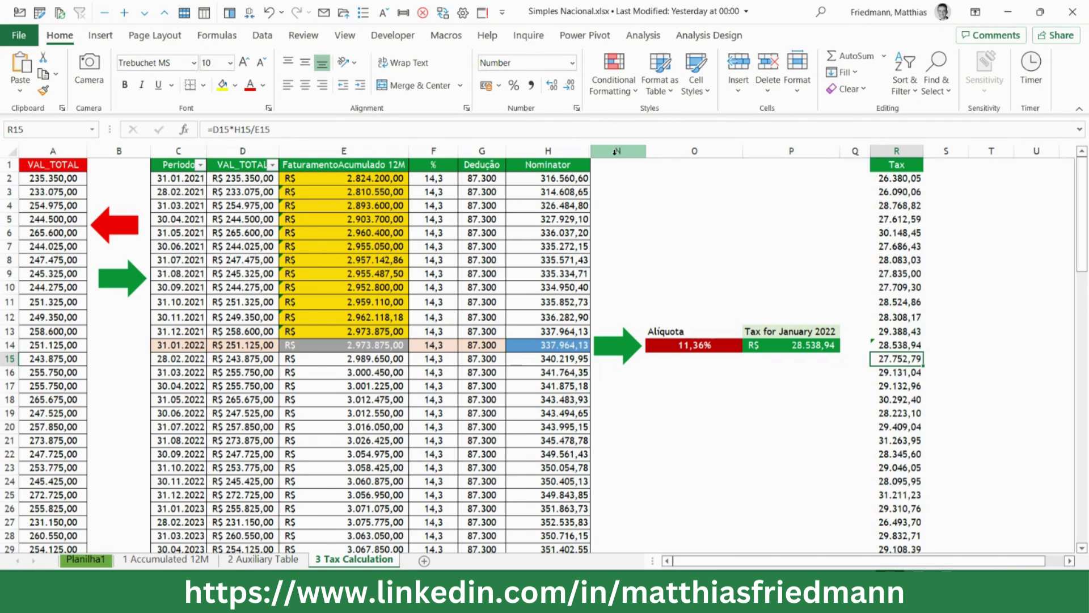
Step: Hide columns N through Q on the 3 Tax Calculation sheet
{"action": "left_click_drag", "start_coordinate": [615, 152], "coordinate": [860, 143]}
{"action": "key", "text": "ctrl+0"}
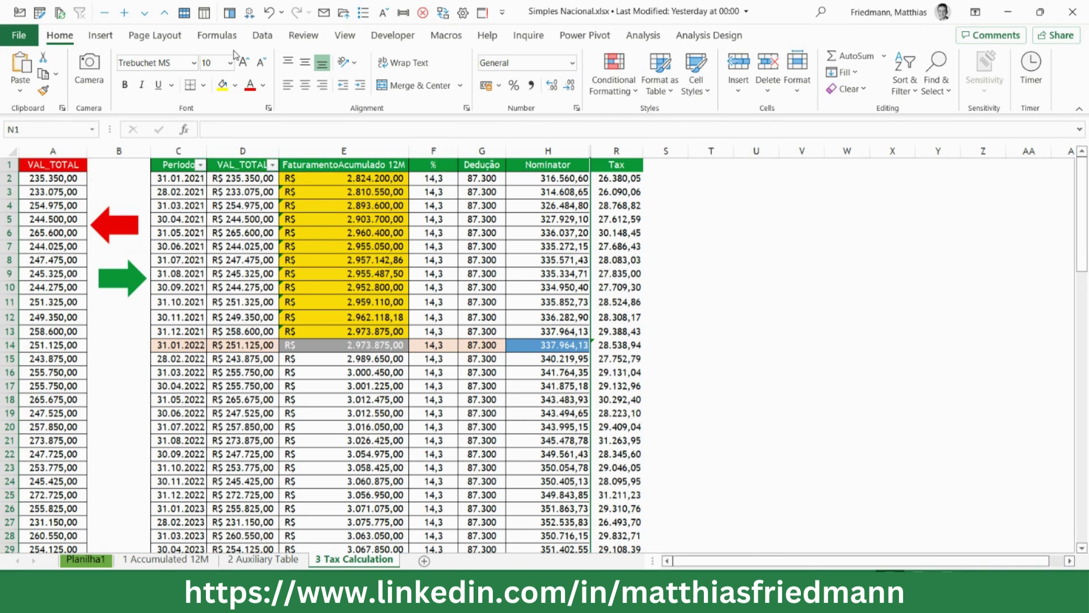
Step: Load the Data table into the Power Query Editor and add a new blank query
{"action": "left_click", "coordinate": [263, 38]}
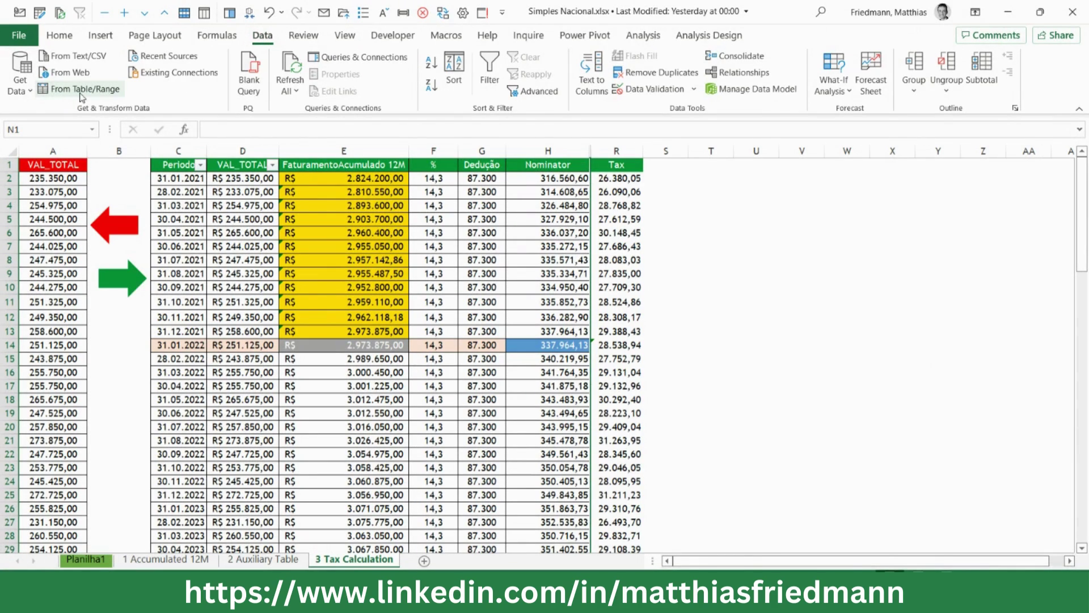
{"action": "left_click", "coordinate": [64, 99]}
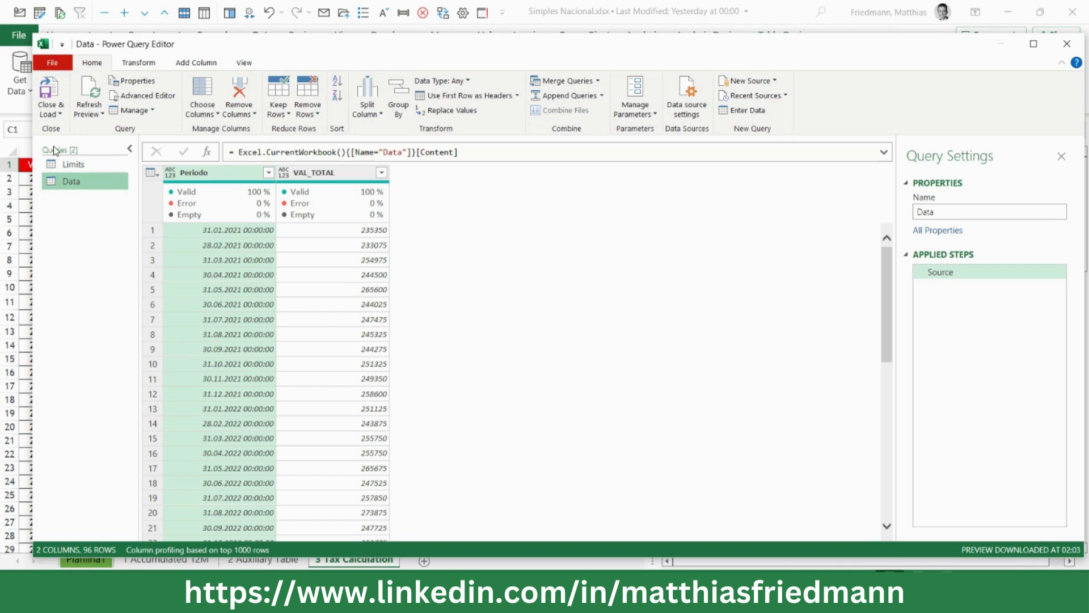
{"action": "right_click", "coordinate": [91, 218]}
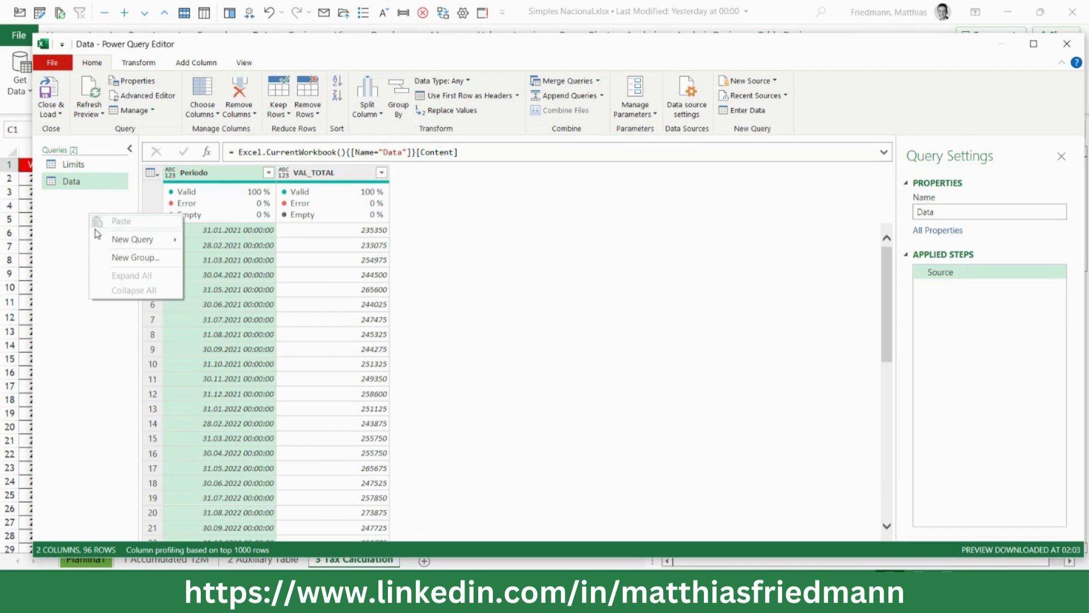
{"action": "mouse_move", "coordinate": [120, 241]}
{"action": "mouse_move", "coordinate": [209, 241]}
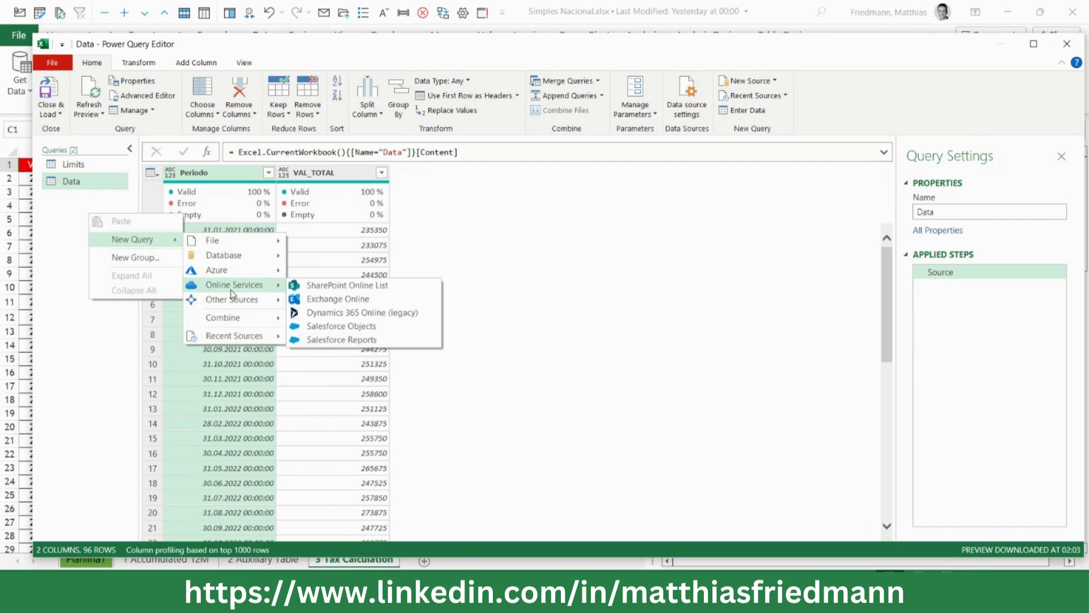
{"action": "mouse_move", "coordinate": [232, 300]}
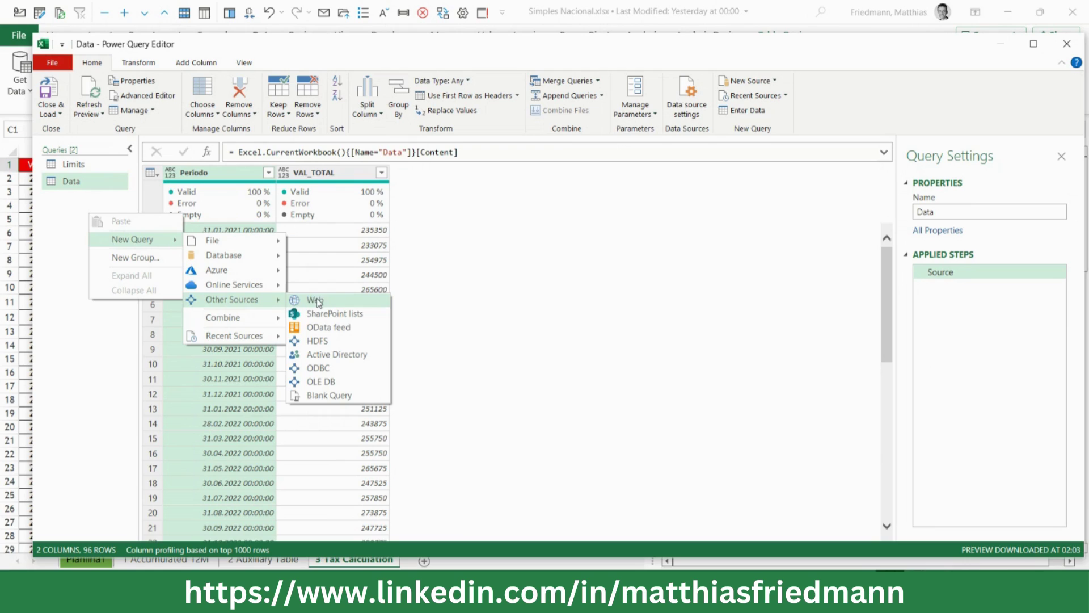
{"action": "left_click", "coordinate": [343, 397]}
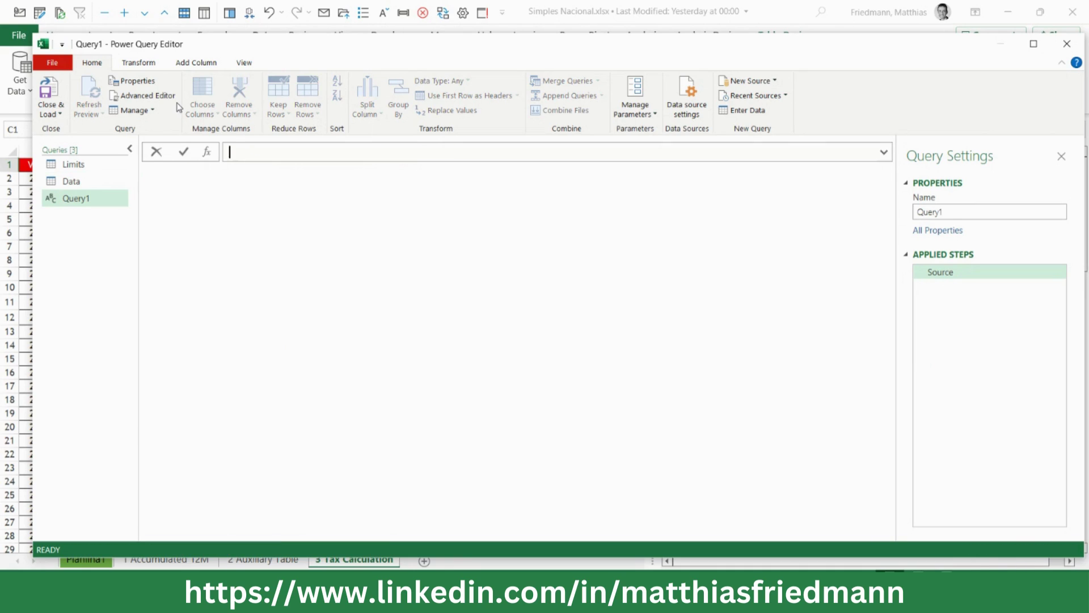
Step: Open Query1's code in the Advanced Editor and clear all of its default code
{"action": "left_click", "coordinate": [153, 100]}
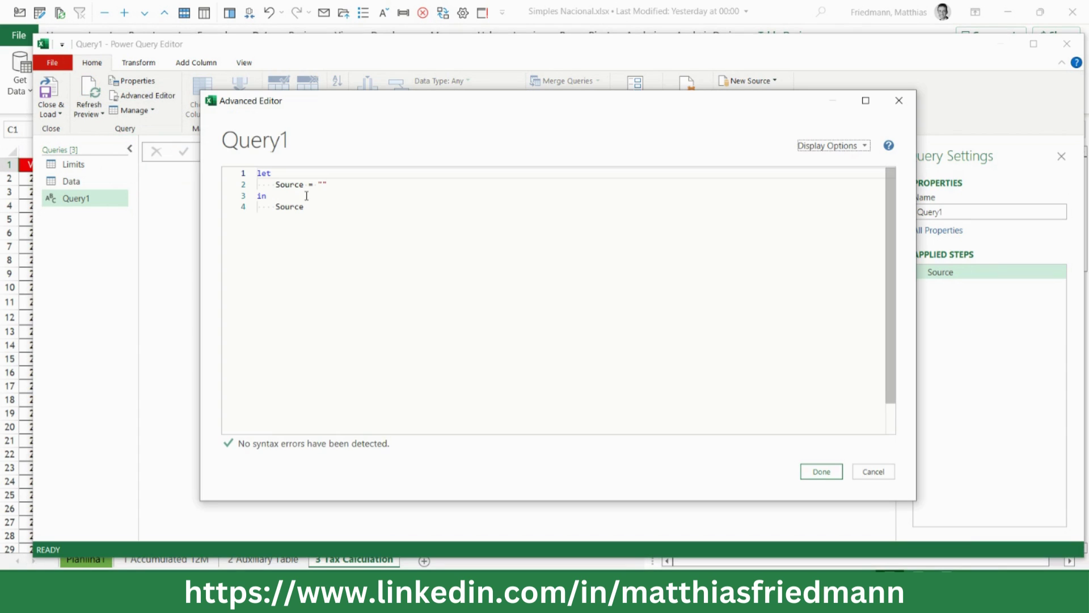
{"action": "left_click", "coordinate": [323, 207]}
{"action": "key", "text": "ctrl+a"}
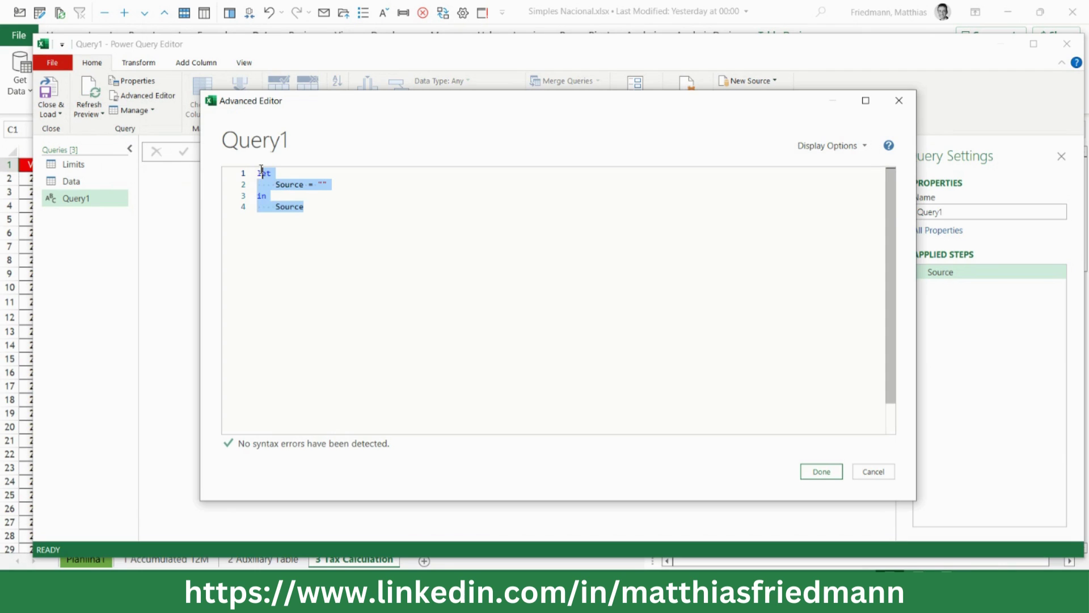
{"action": "key", "text": "Delete"}
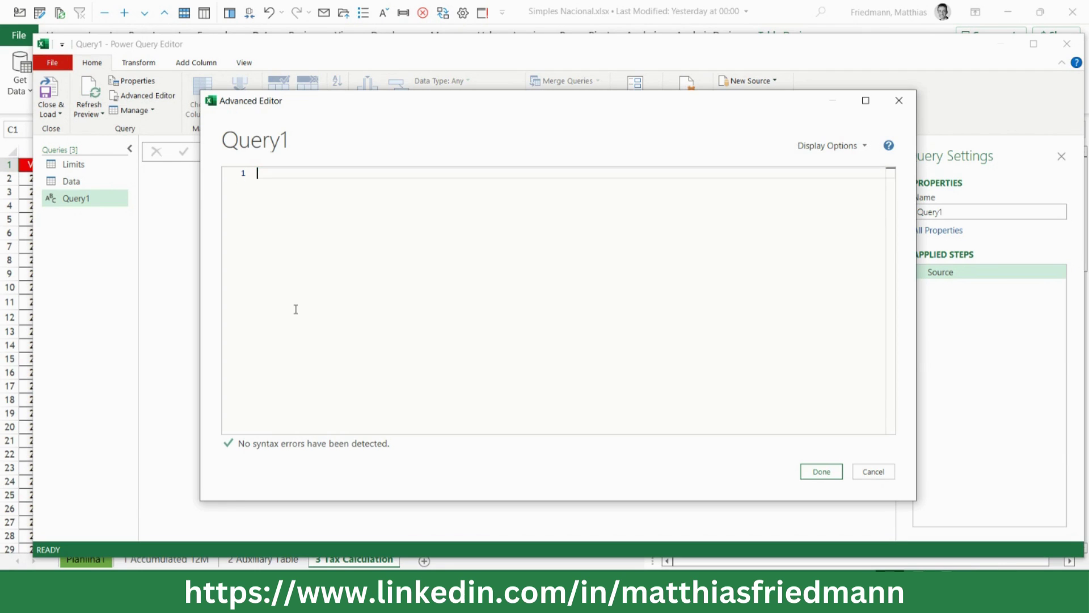
Step: Write the custom function header (values as list) as list => on the first line of Query1's code
{"action": "type", "text": "("}
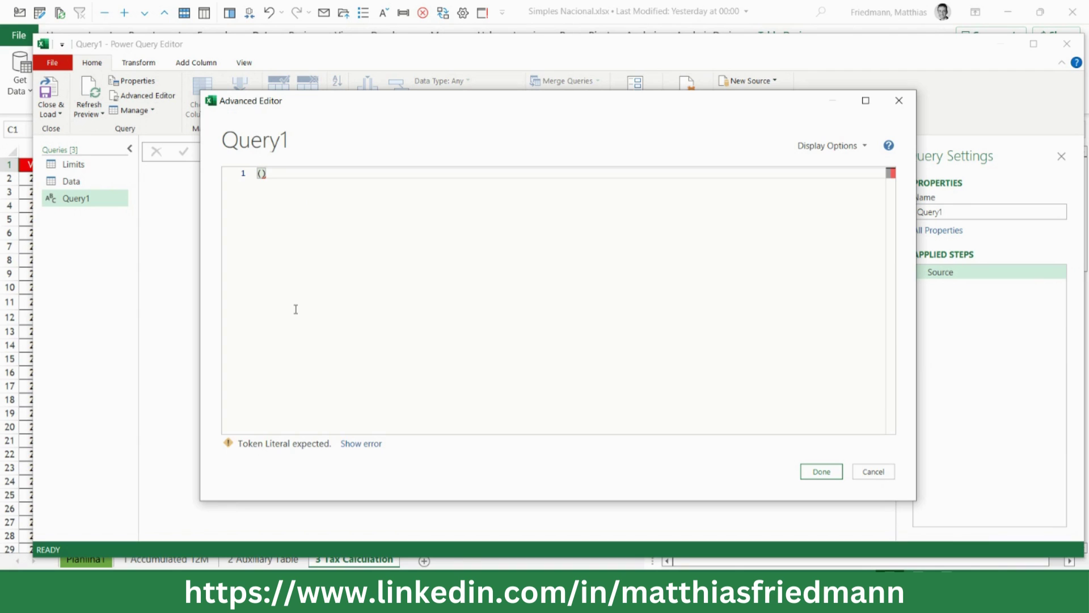
{"action": "type", "text": "va"}
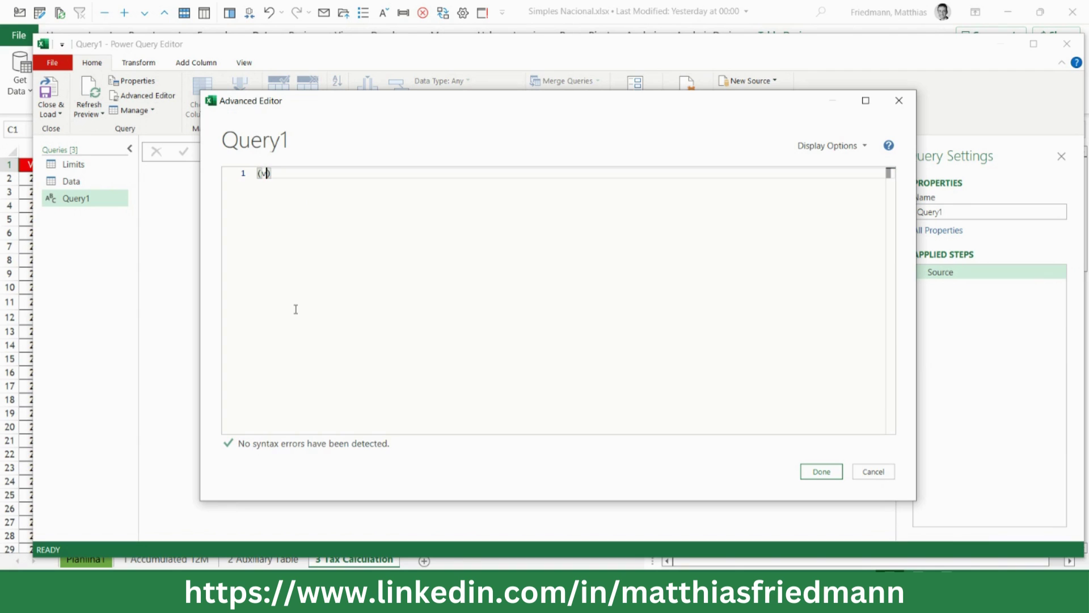
{"action": "type", "text": "lues "}
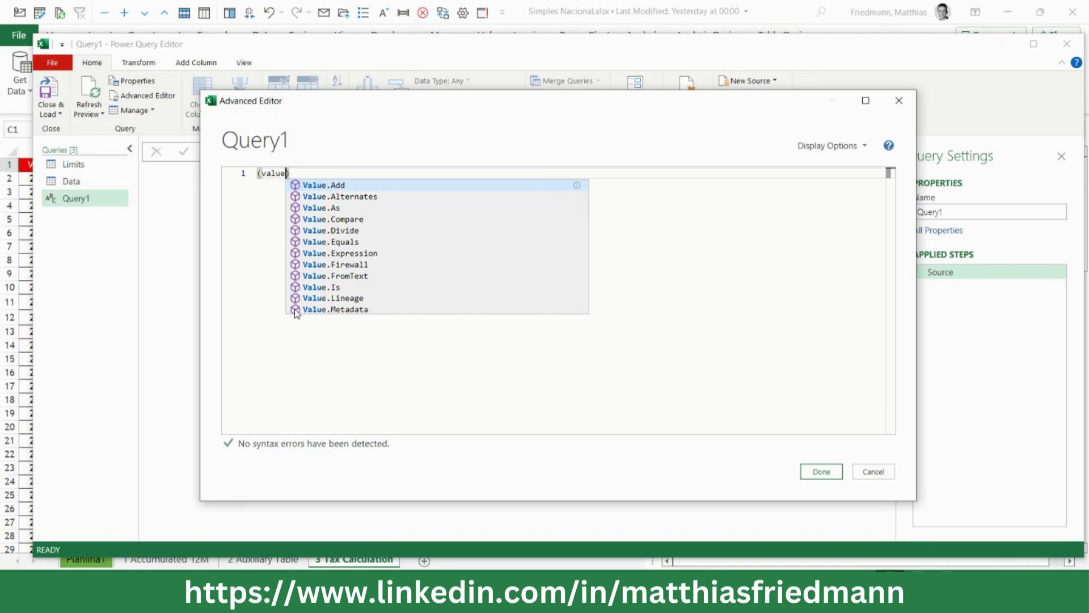
{"action": "type", "text": "as l"}
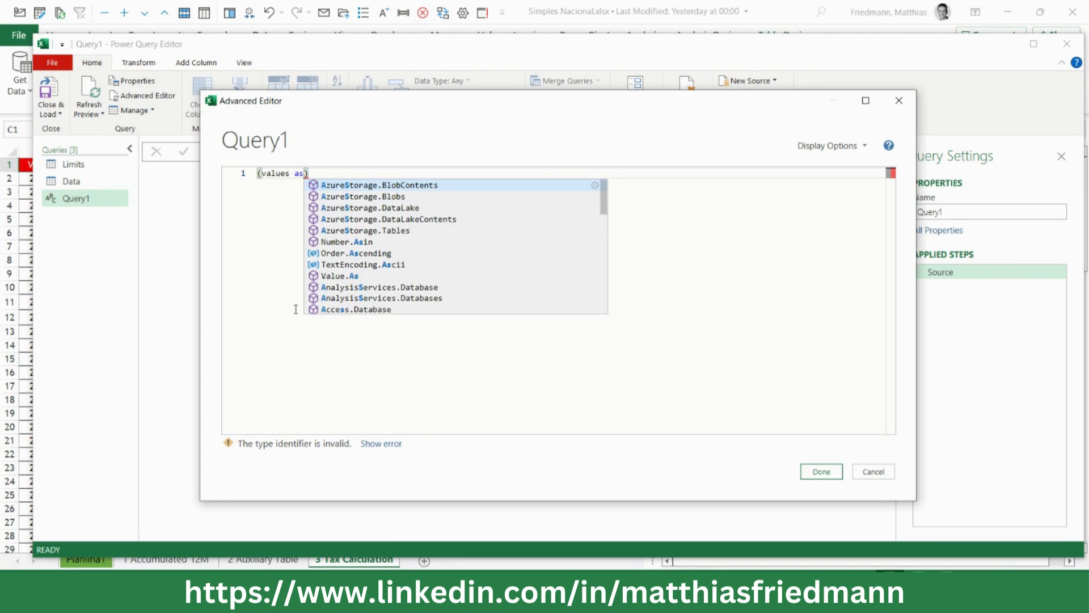
{"action": "type", "text": "ist"}
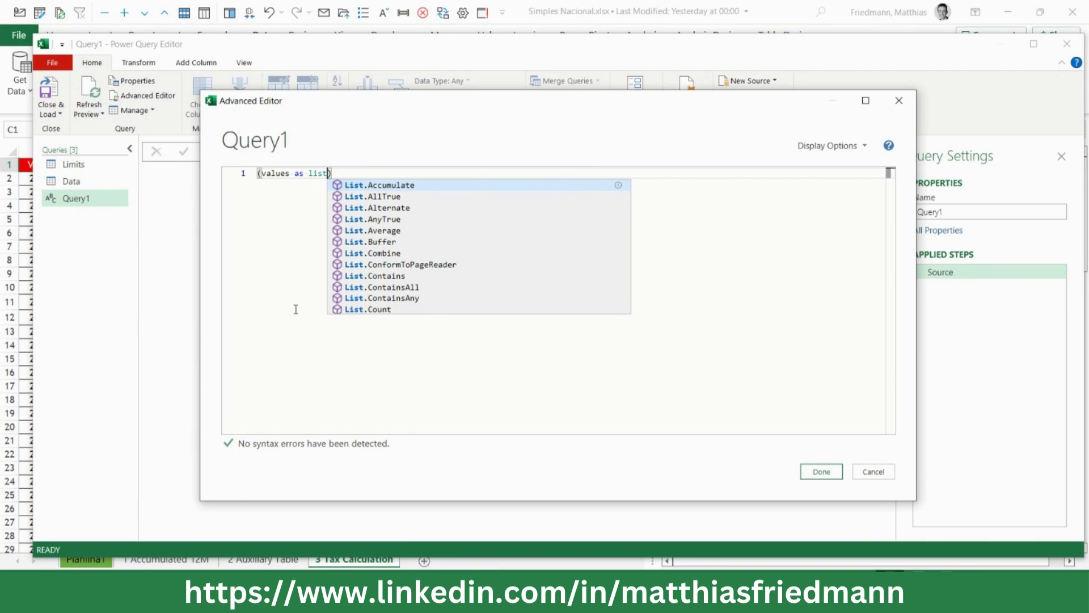
{"action": "key", "text": "Escape"}
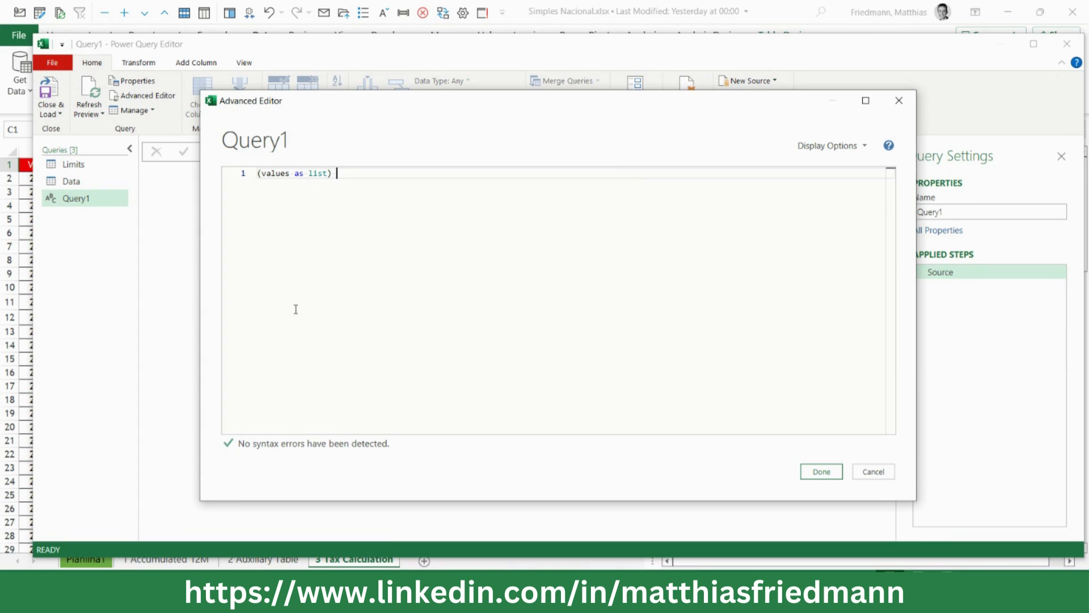
{"action": "type", "text": "as list"}
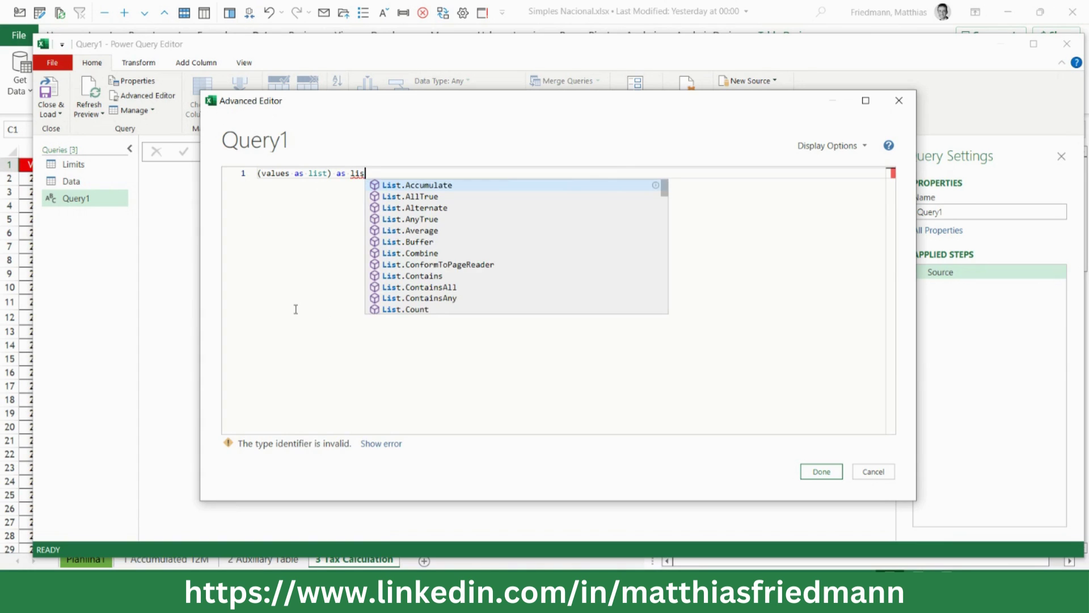
{"action": "key", "text": "Escape"}
{"action": "type", "text": "=>"}
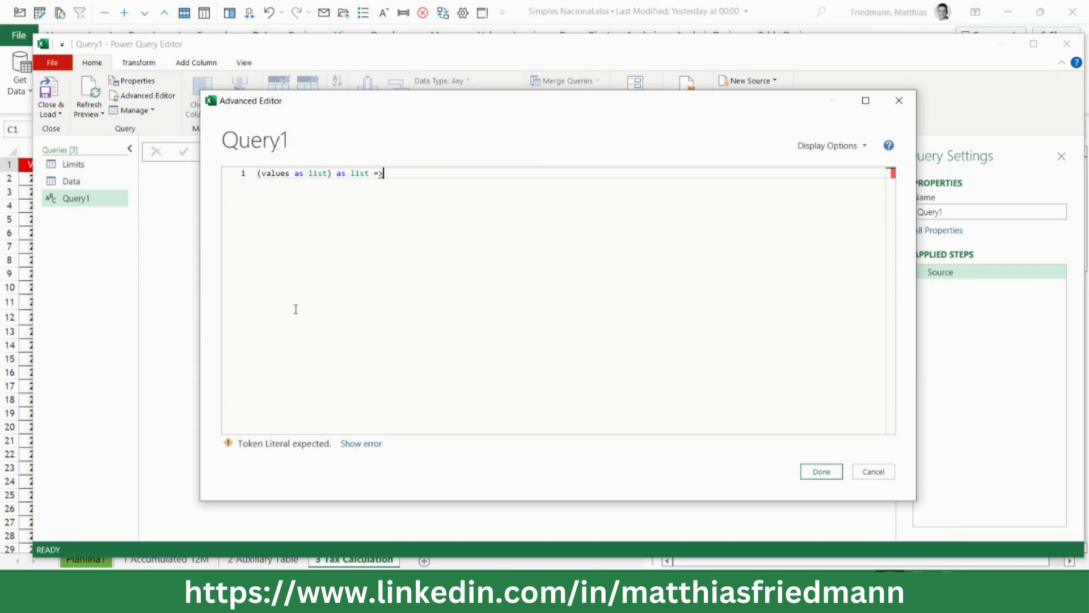
{"action": "key", "text": "Return"}
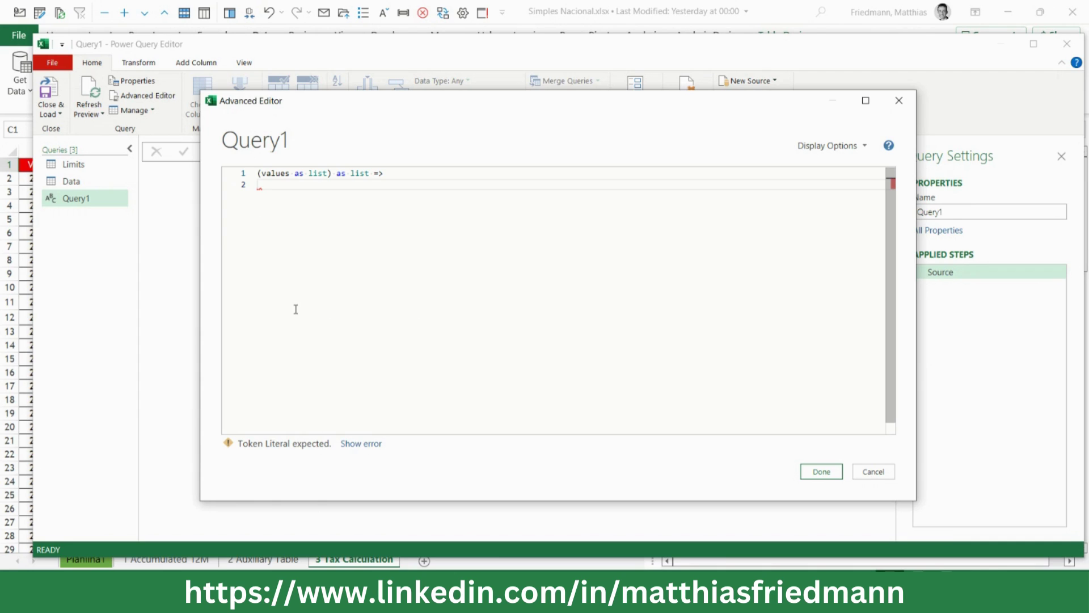
Step: Begin a let block below the header and define RTList with a List.Generate call, leaving an empty line for its arguments
{"action": "type", "text": "let"}
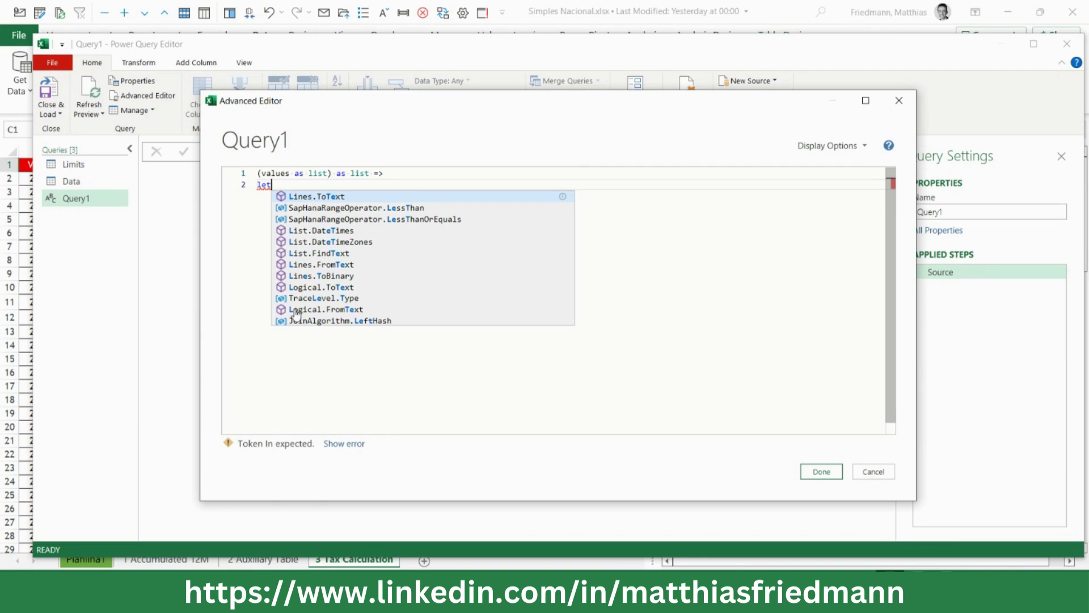
{"action": "key", "text": "Escape"}
{"action": "key", "text": "Return"}
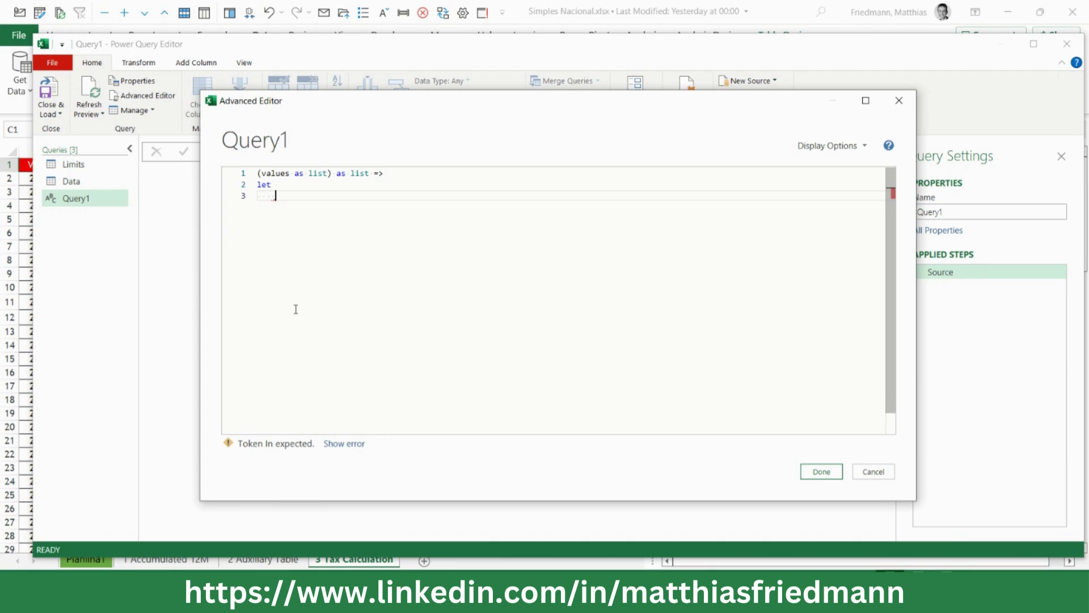
{"action": "type", "text": "RTL"}
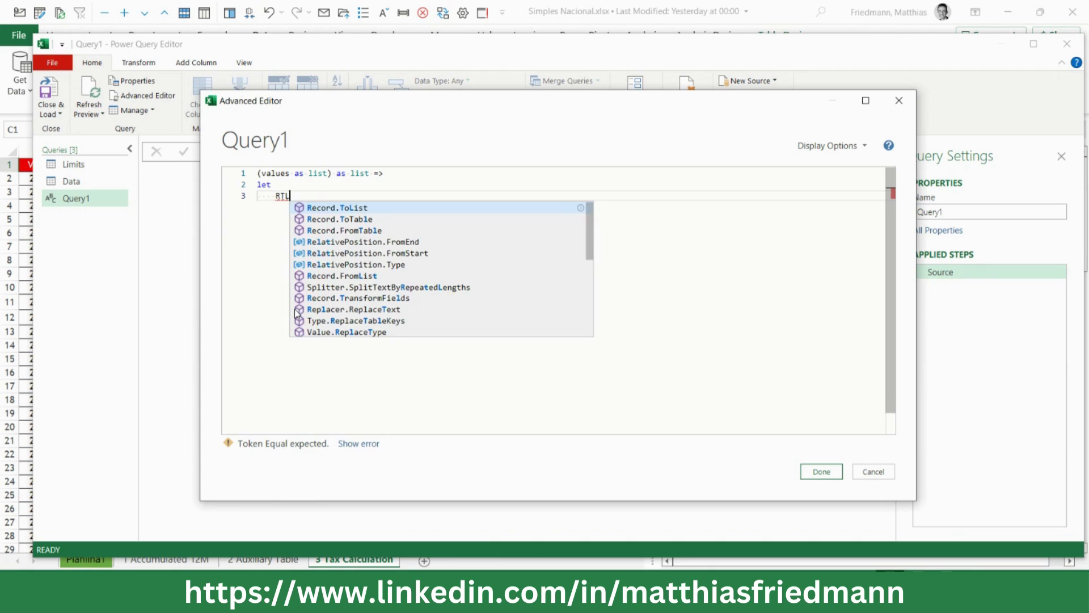
{"action": "type", "text": "ist "}
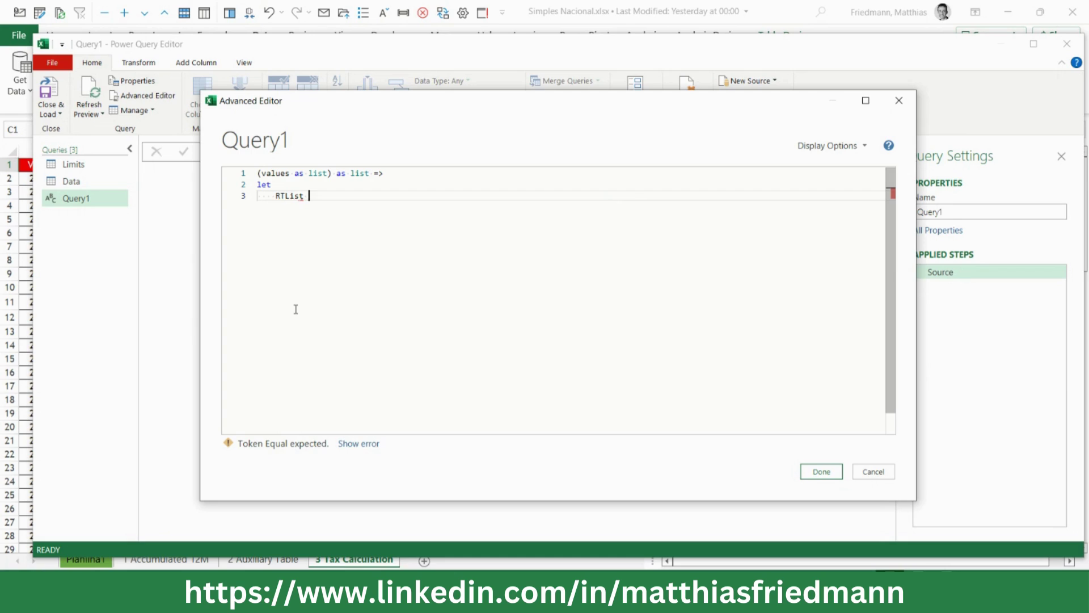
{"action": "type", "text": "= li"}
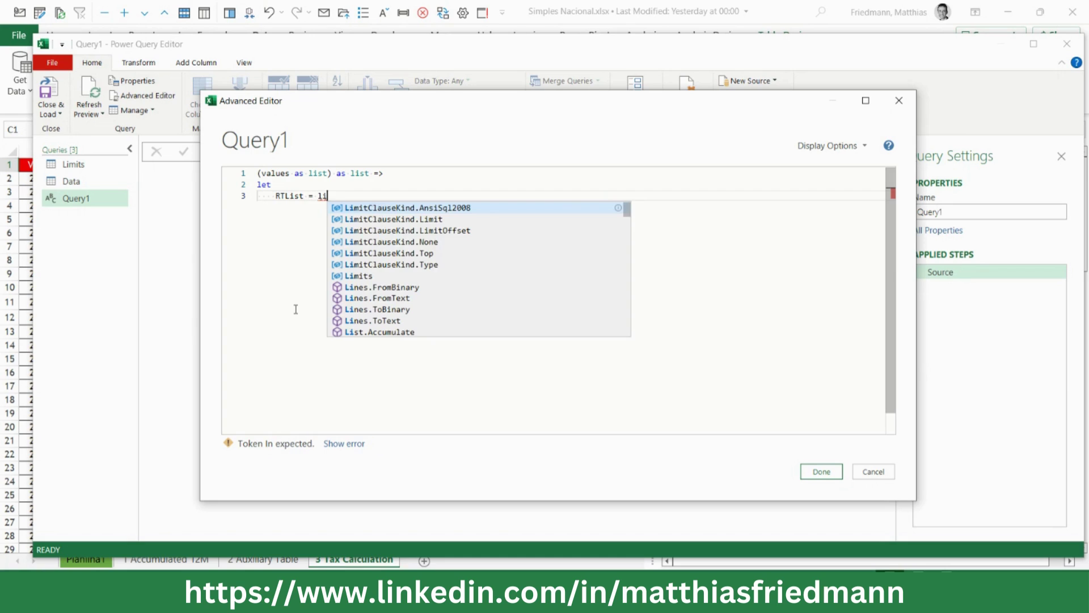
{"action": "type", "text": "st"}
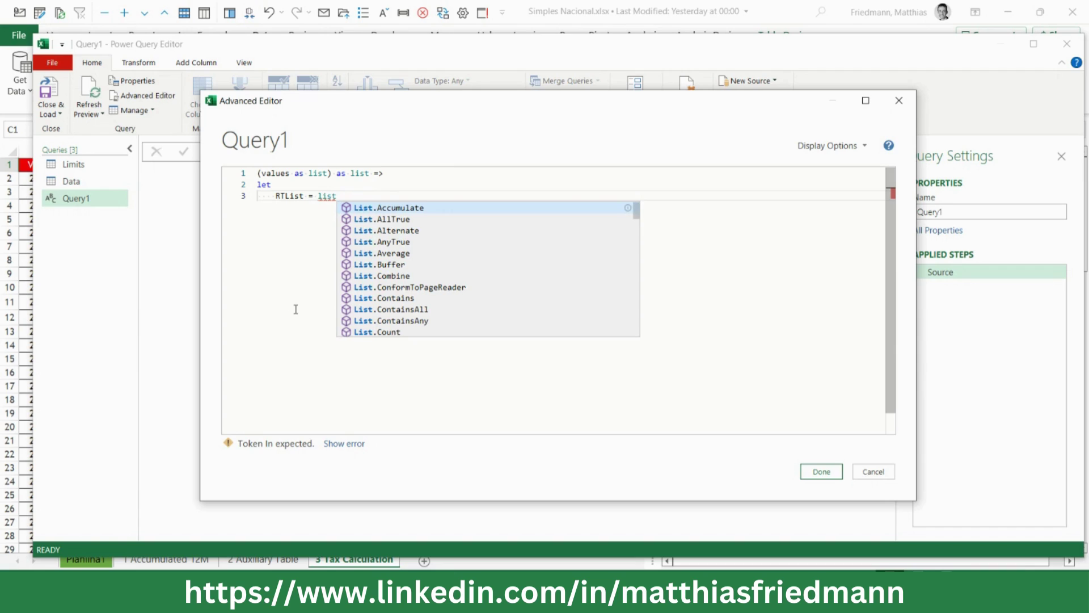
{"action": "type", "text": "gen"}
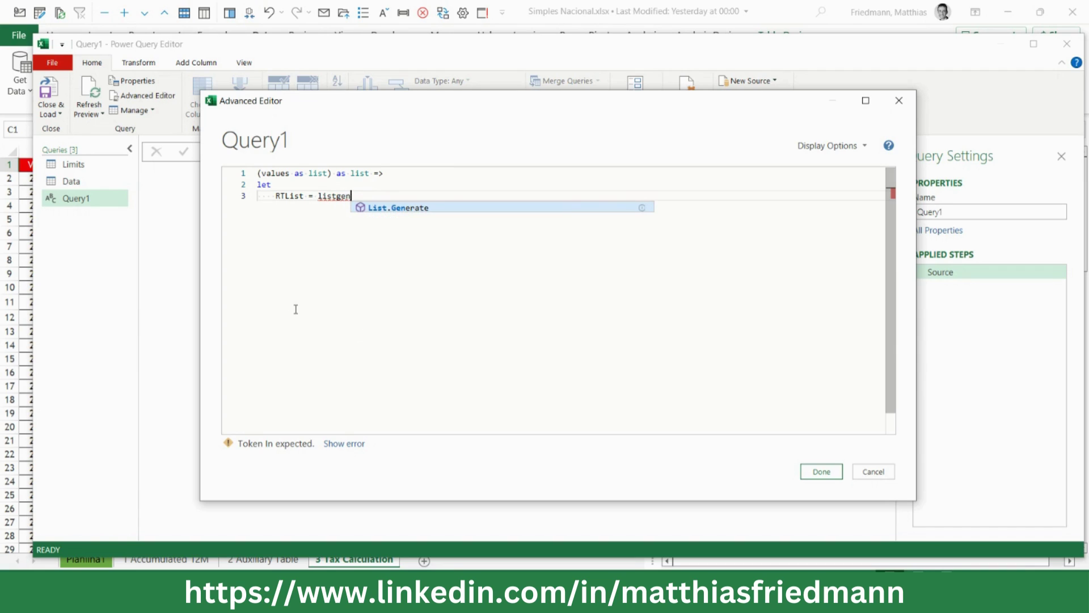
{"action": "key", "text": "Tab"}
{"action": "type", "text": "("}
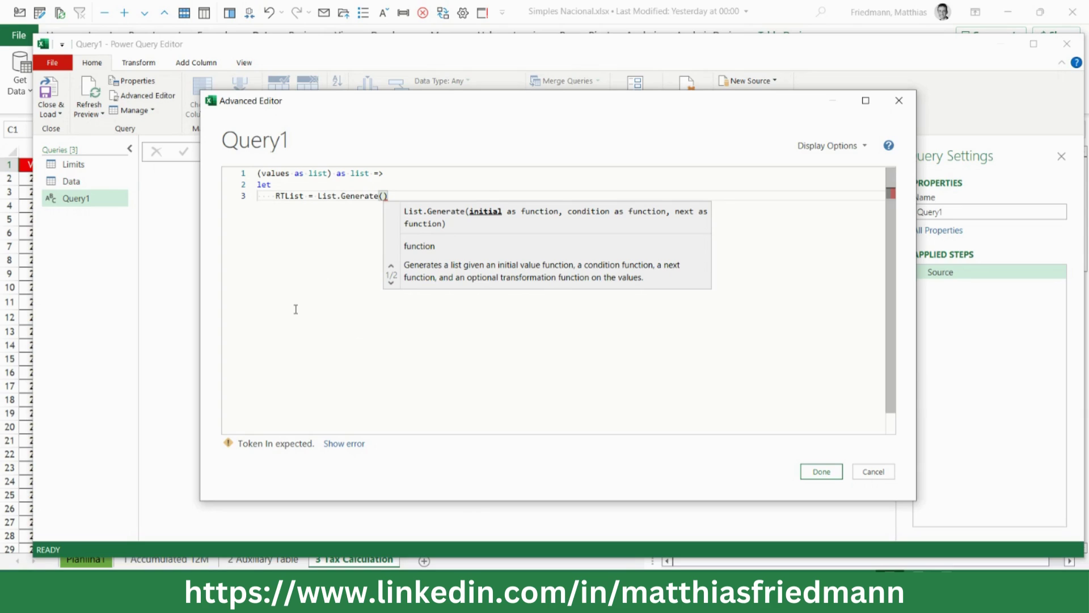
{"action": "key", "text": "Return"}
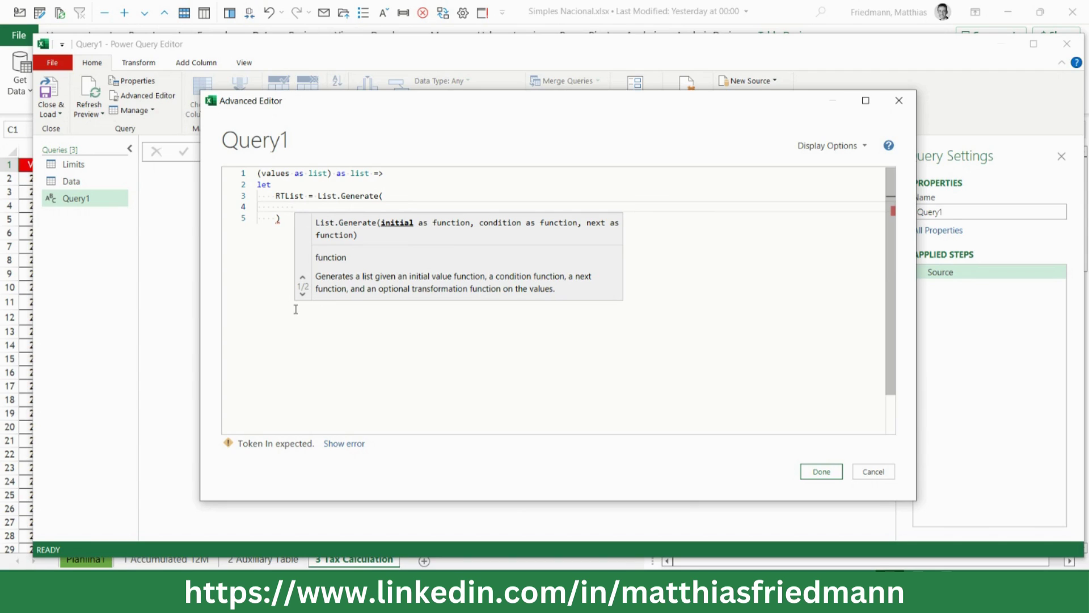
Step: Enter List.Generate's initial argument as ()=> with a record whose field is RT = 12*values{0}
{"action": "type", "text": "("}
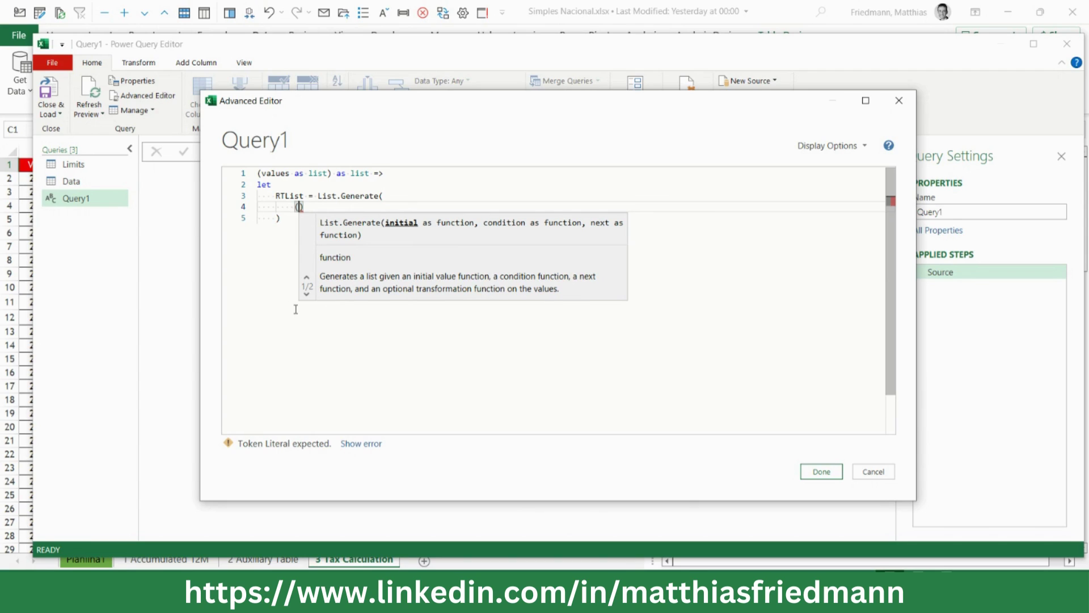
{"action": "type", "text": ")"}
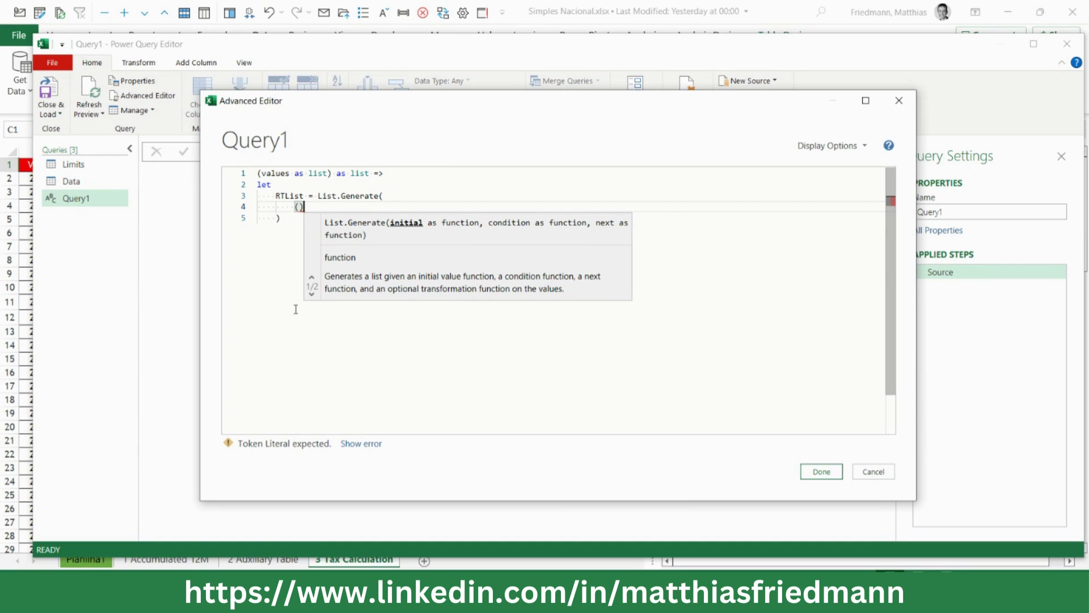
{"action": "type", "text": "=>"}
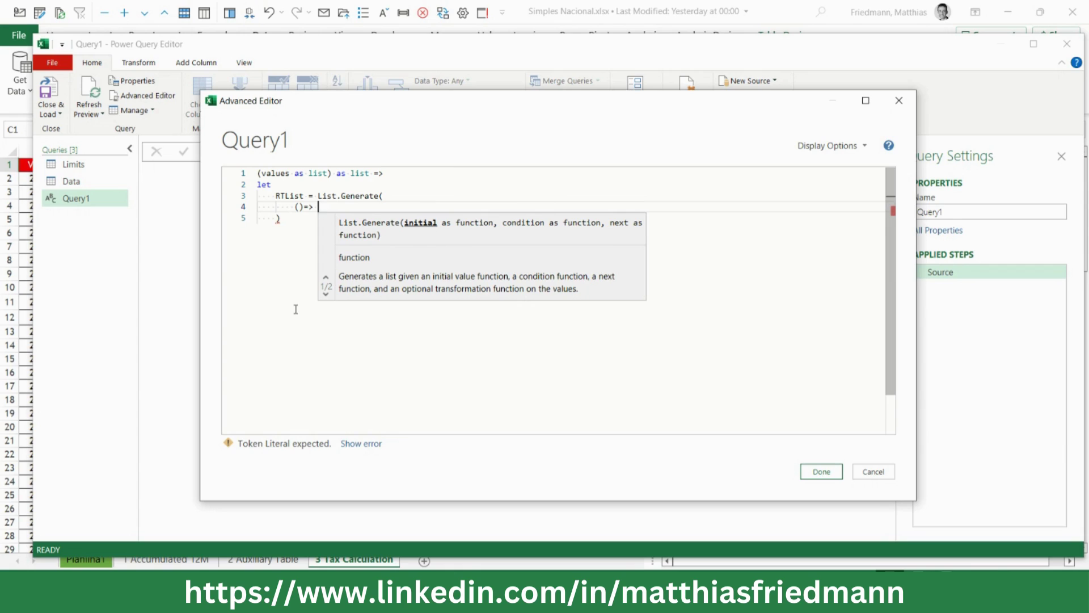
{"action": "type", "text": " ["}
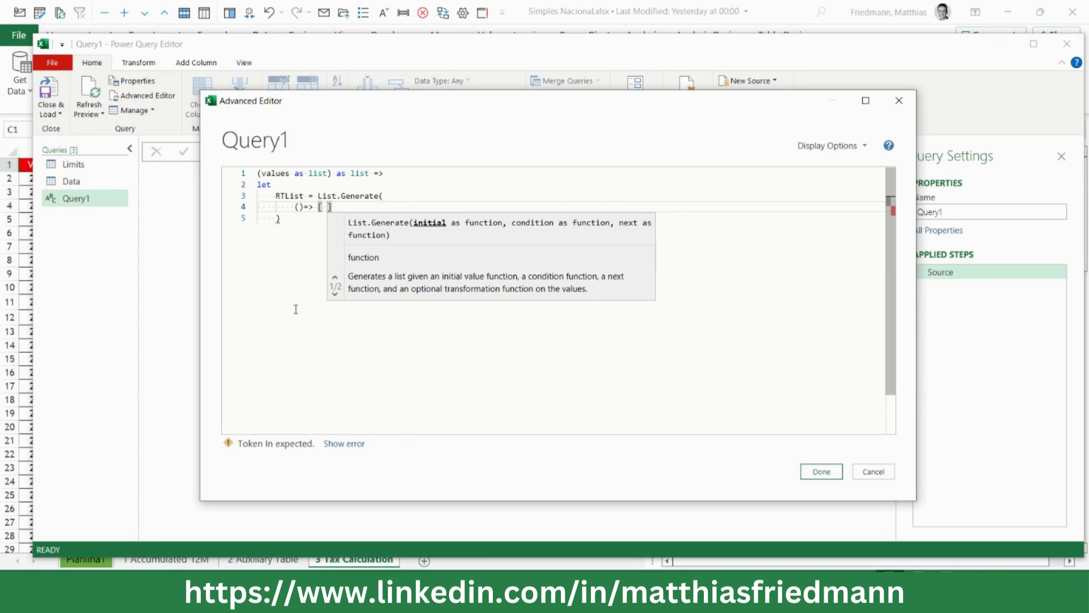
{"action": "type", "text": " RT "}
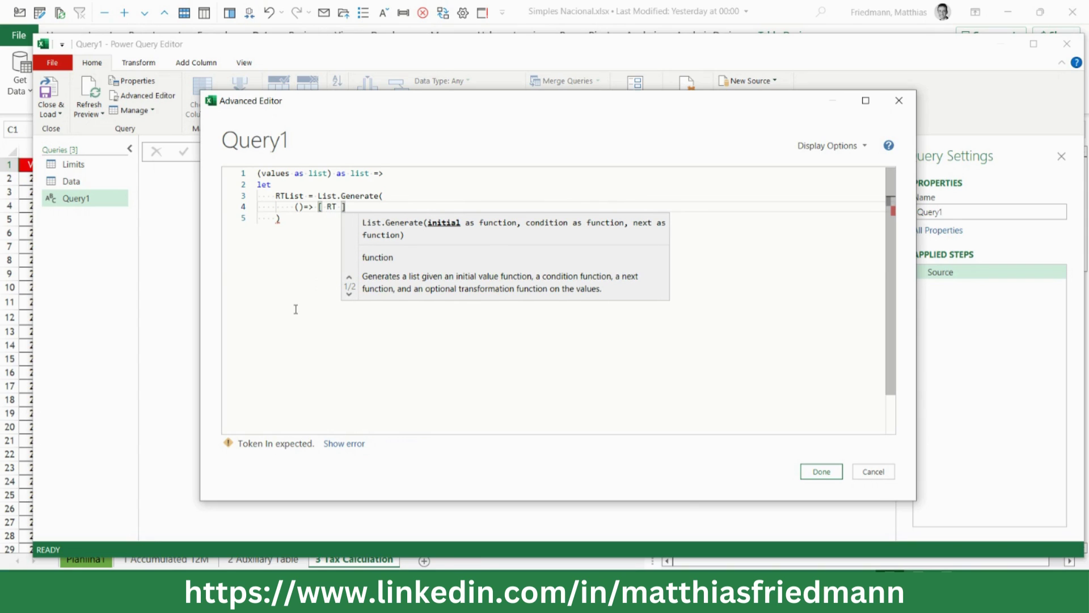
{"action": "type", "text": "="}
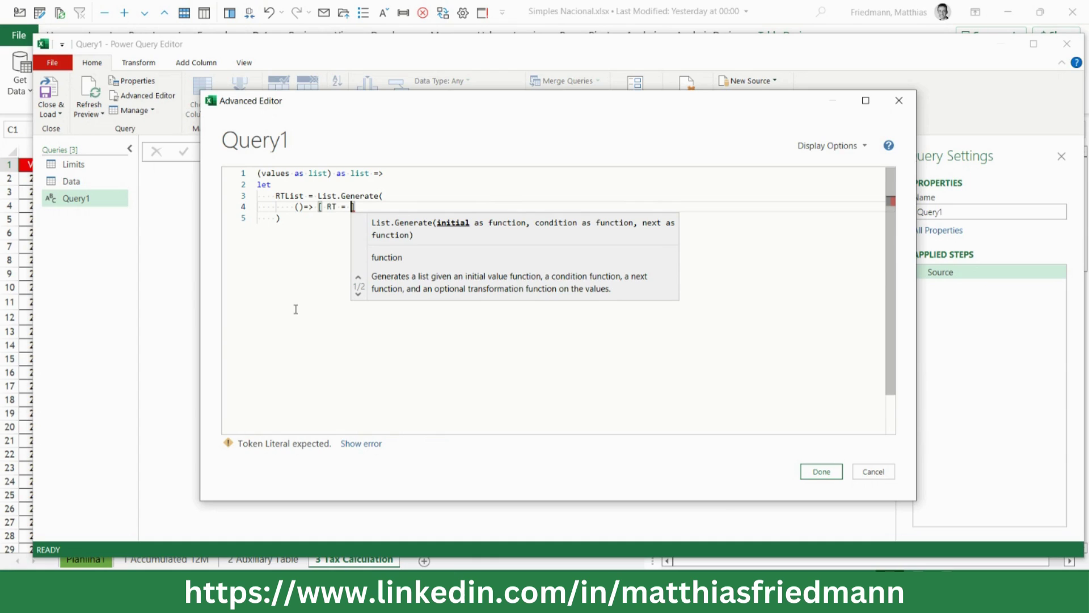
{"action": "type", "text": "12"}
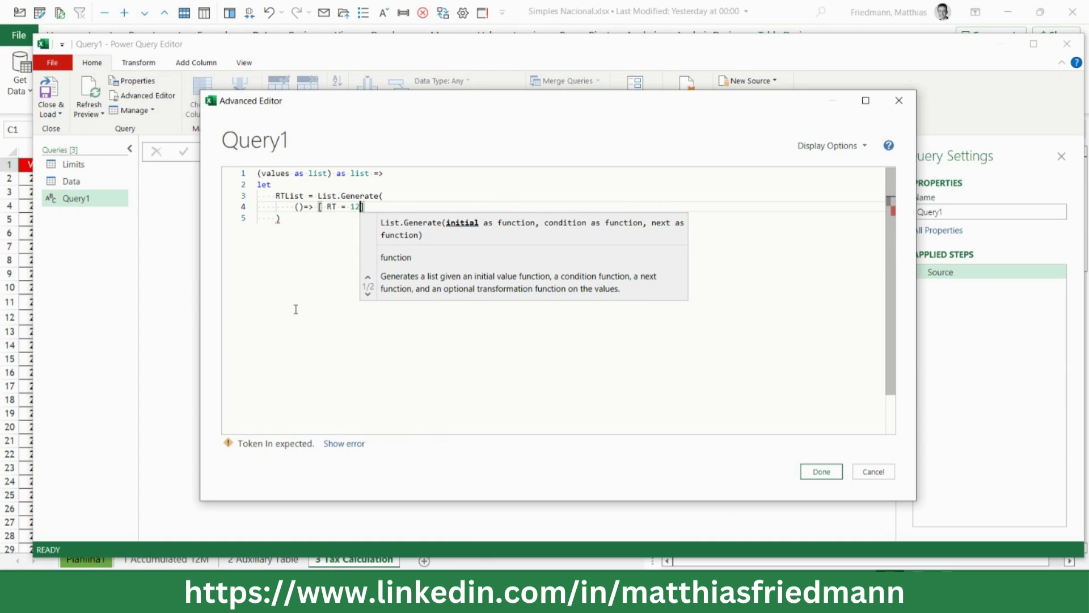
{"action": "type", "text": "*"}
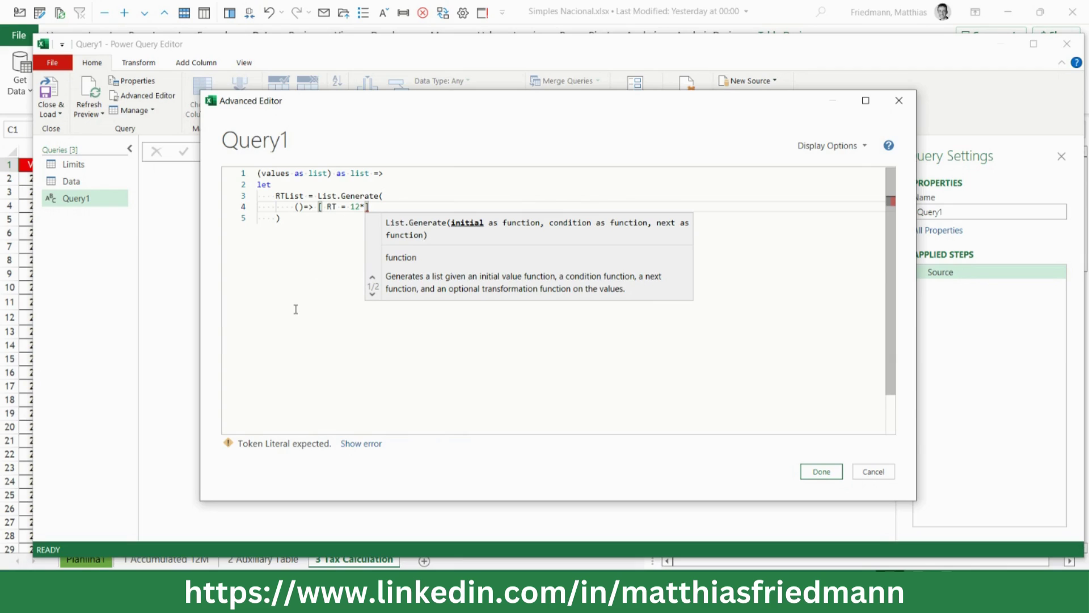
{"action": "type", "text": "values"}
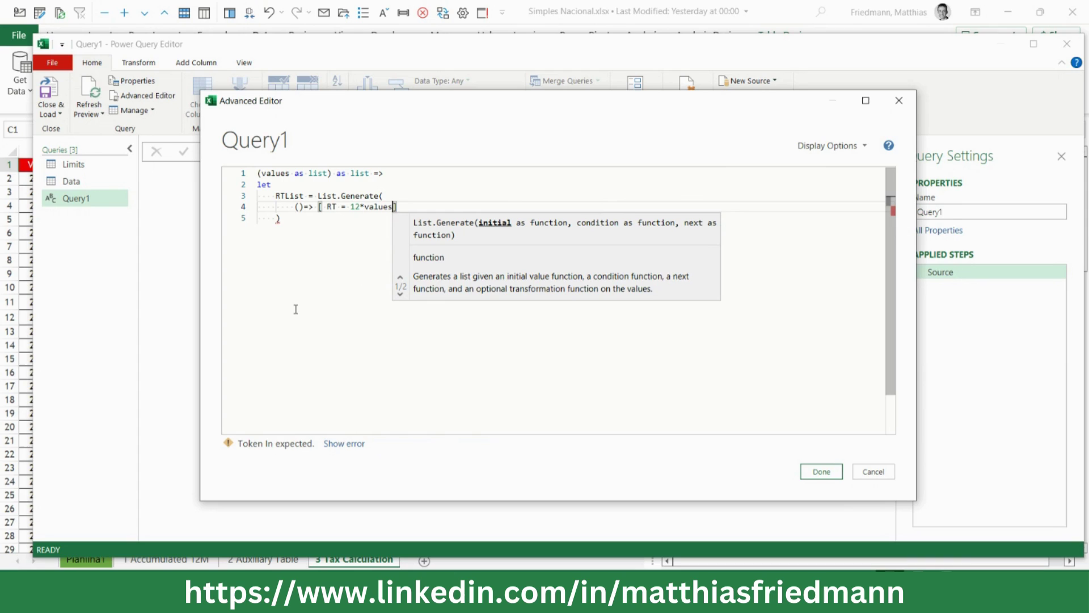
{"action": "type", "text": "{"}
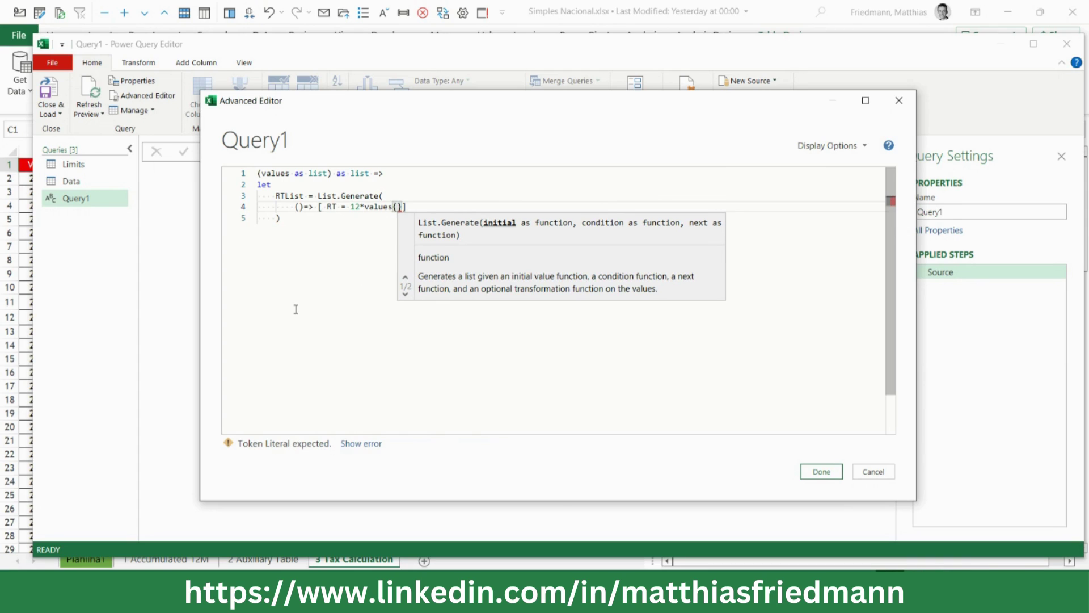
{"action": "type", "text": "0}"}
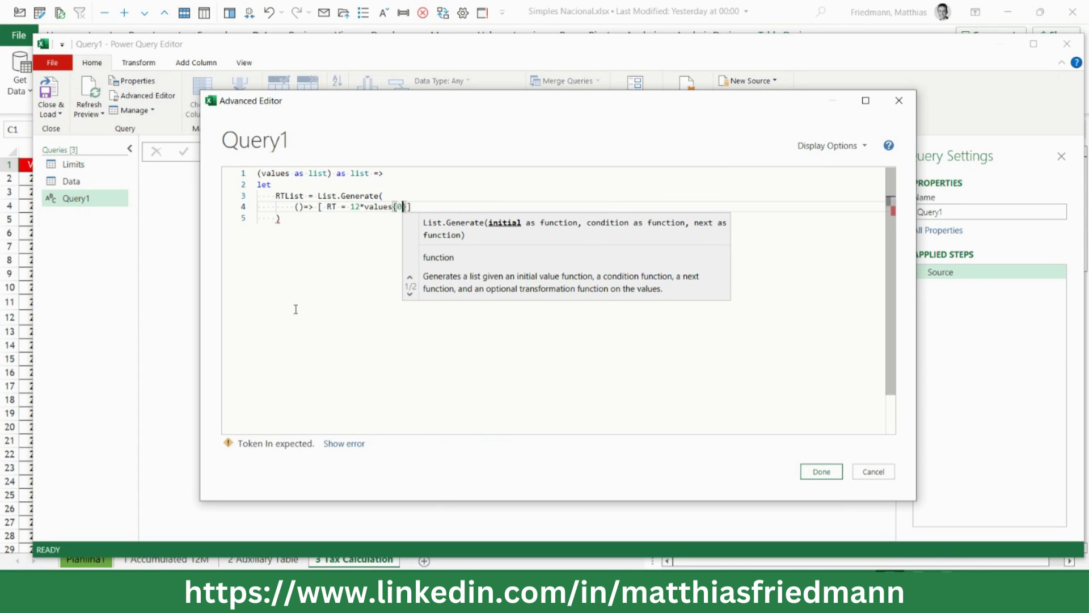
Step: Add a counter field i = 1 to List.Generate's initial record, leaving a new line below for the condition argument
{"action": "type", "text": ", "}
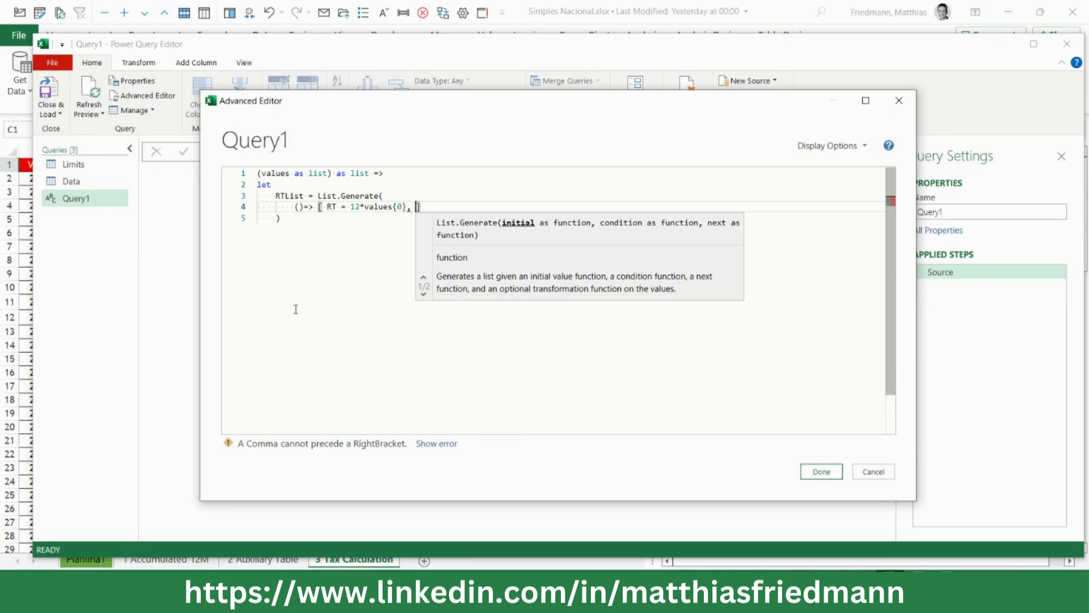
{"action": "type", "text": "i "}
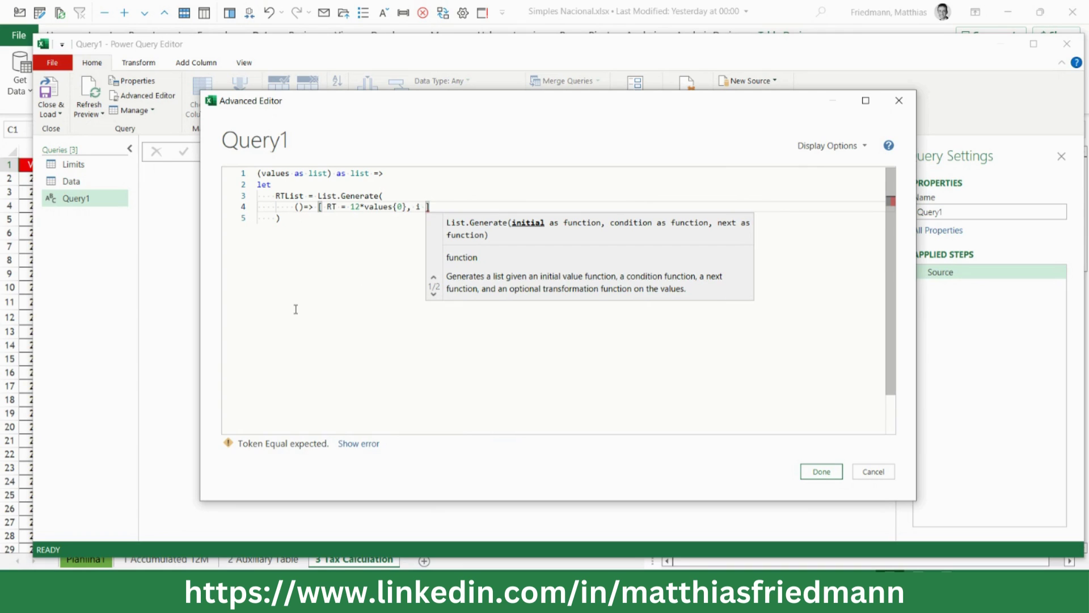
{"action": "type", "text": "= "}
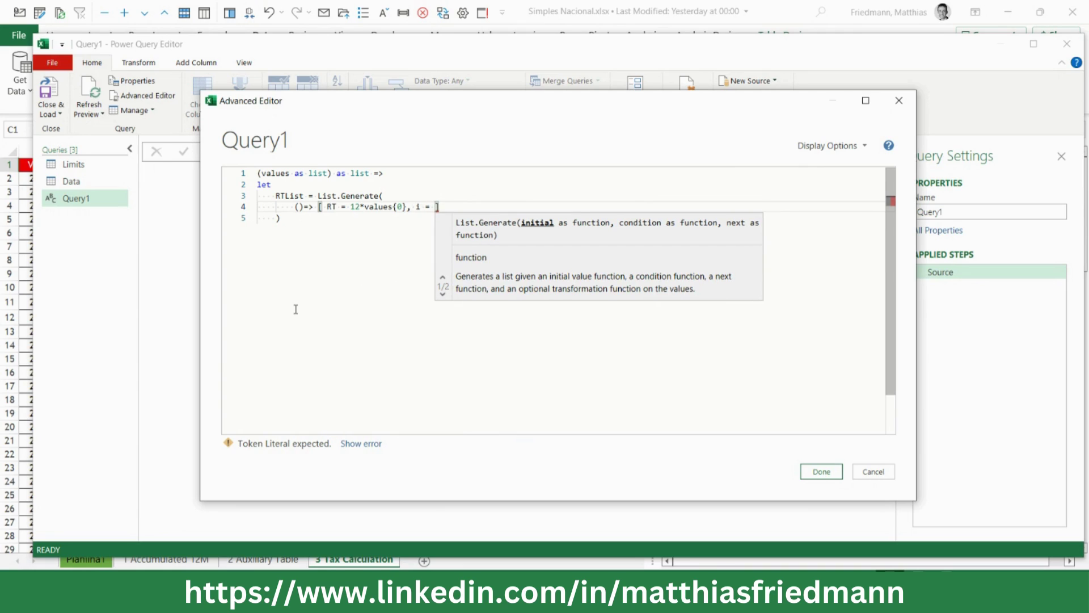
{"action": "type", "text": "1"}
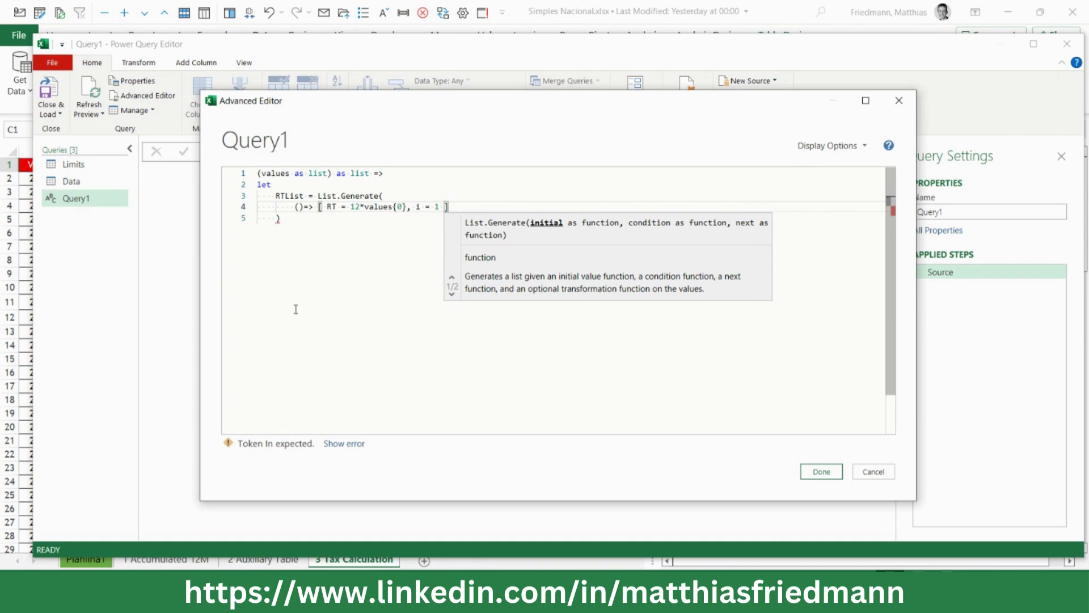
{"action": "type", "text": " ]"}
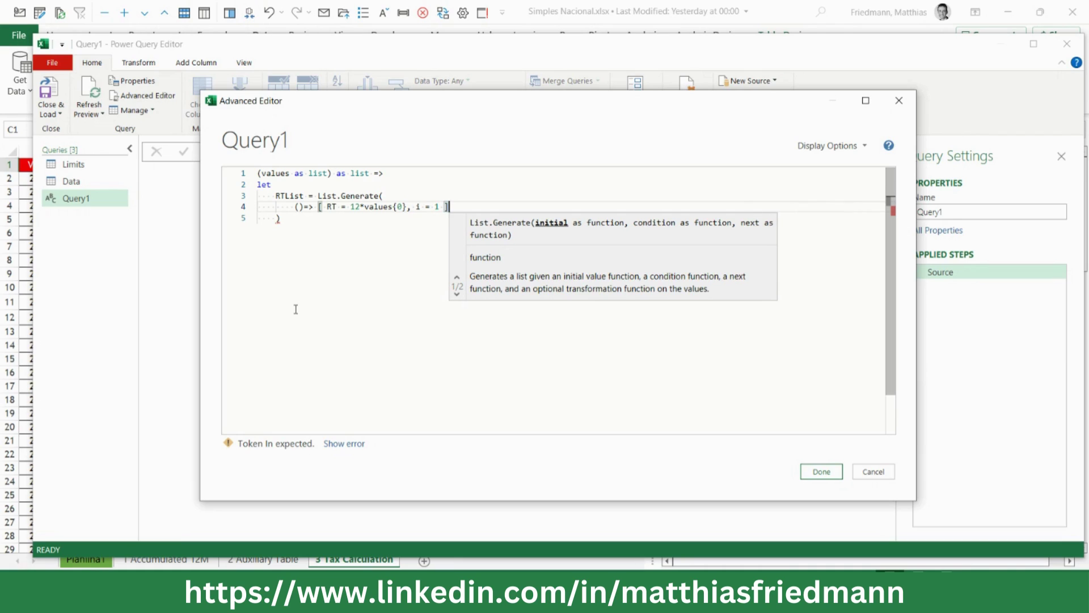
{"action": "key", "text": "Return"}
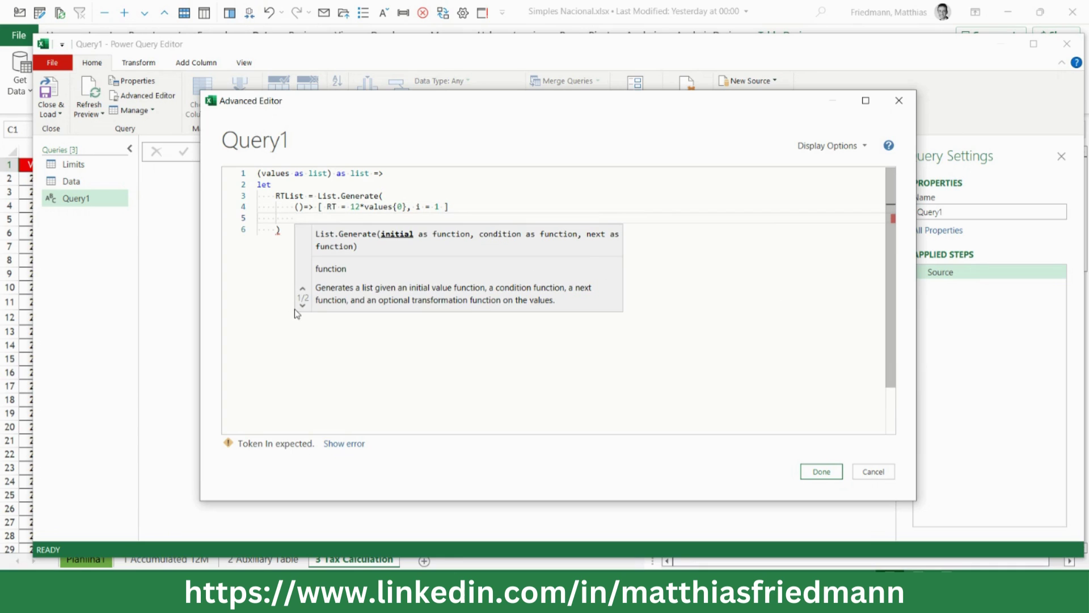
Step: Begin List.Generate's condition argument on line 5 as each [i] <=
{"action": "type", "text": "ea"}
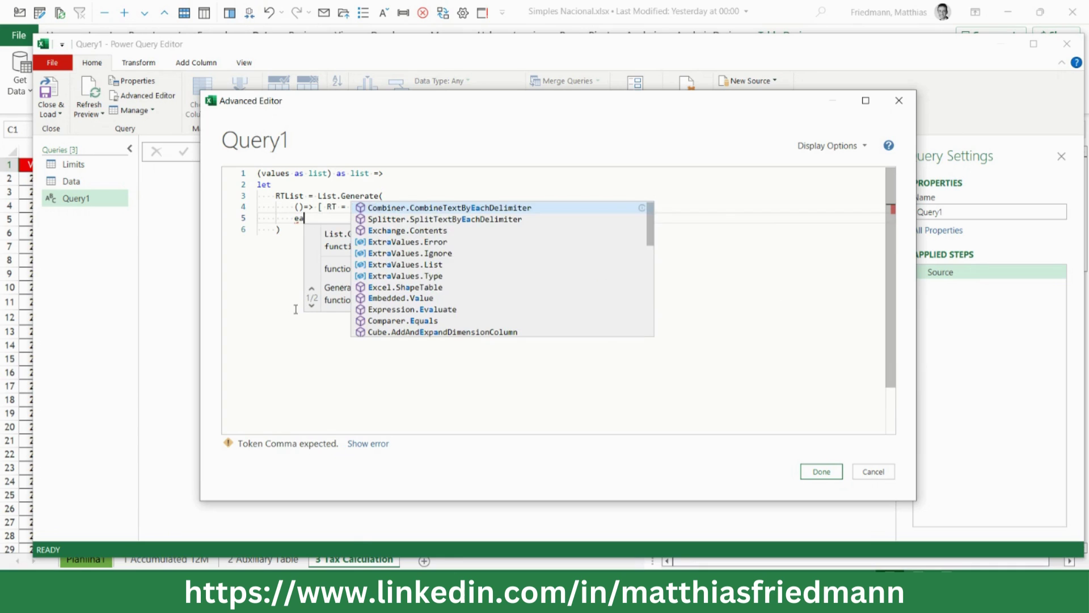
{"action": "type", "text": "ch"}
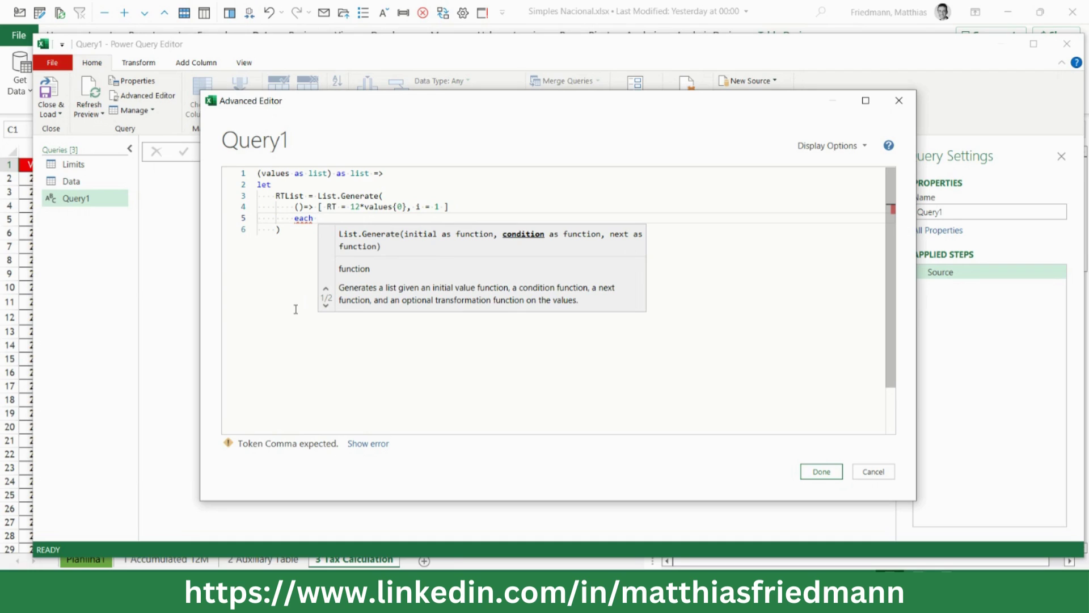
{"action": "type", "text": "["}
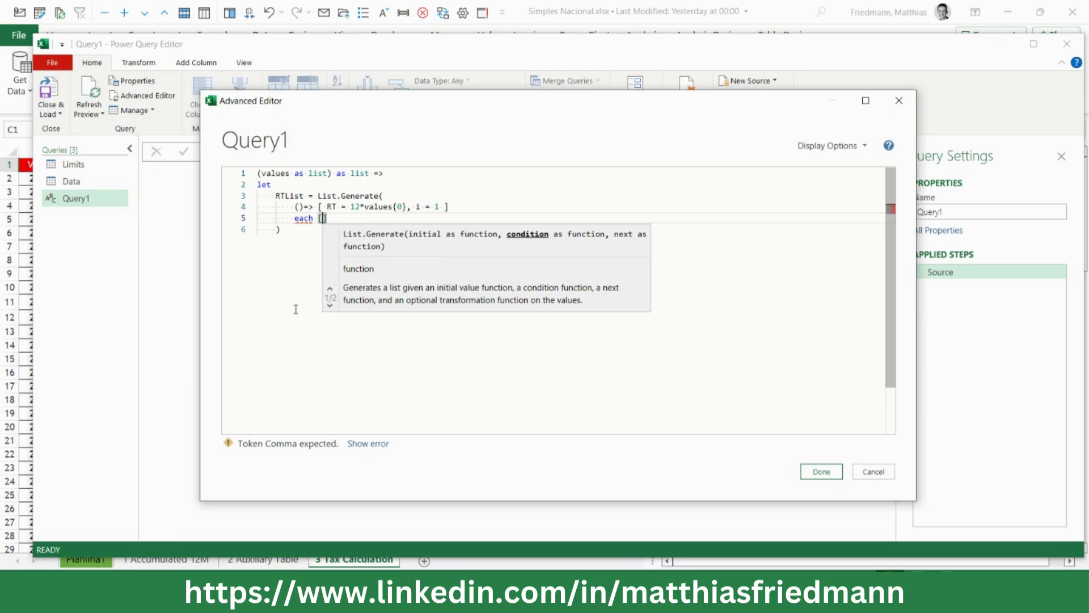
{"action": "type", "text": "i"}
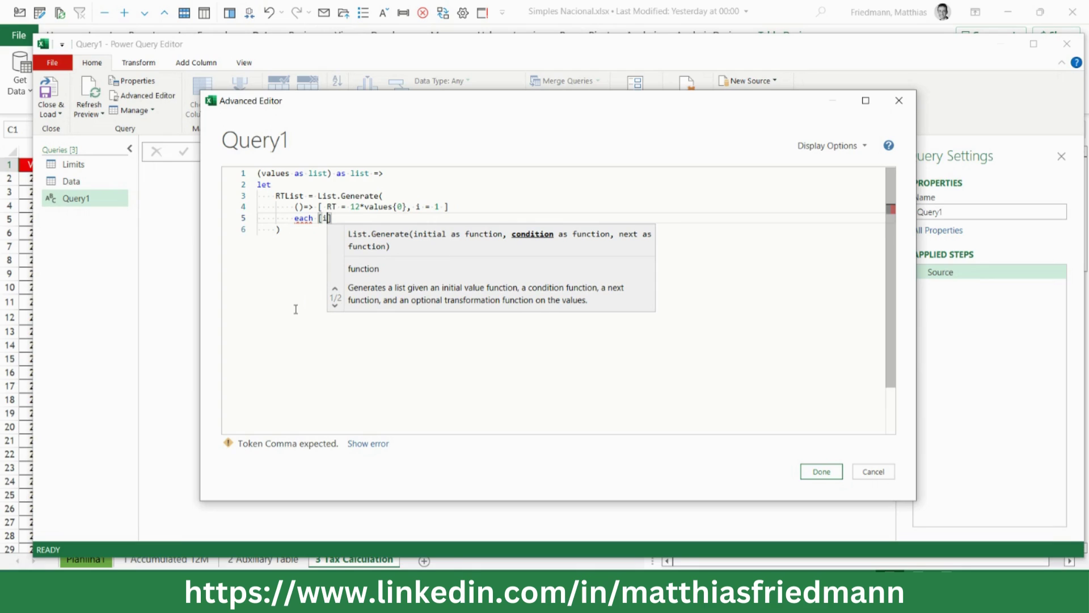
{"action": "type", "text": "]"}
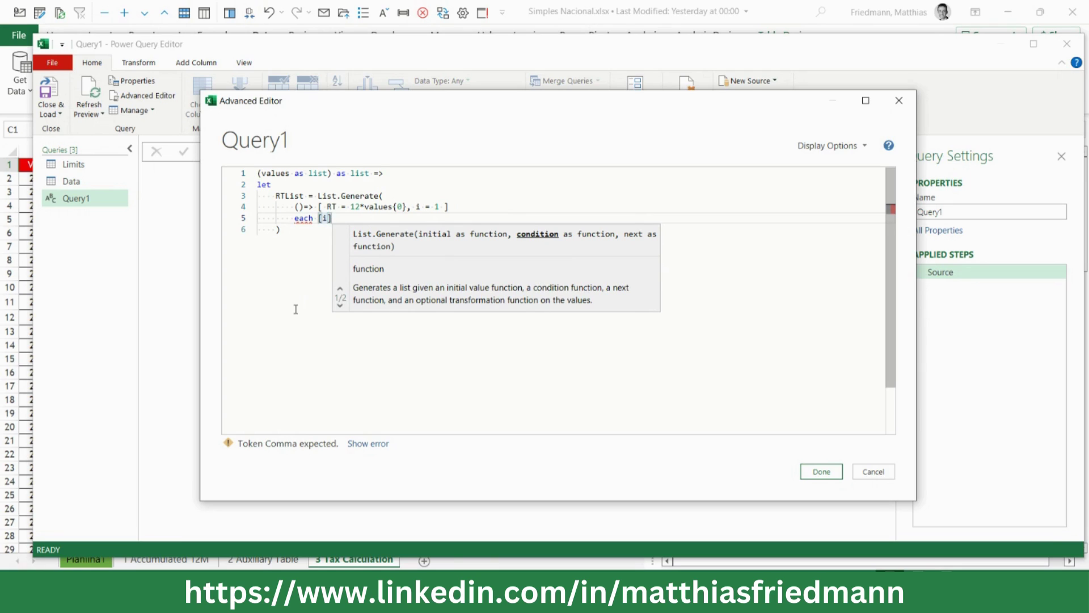
{"action": "type", "text": " <"}
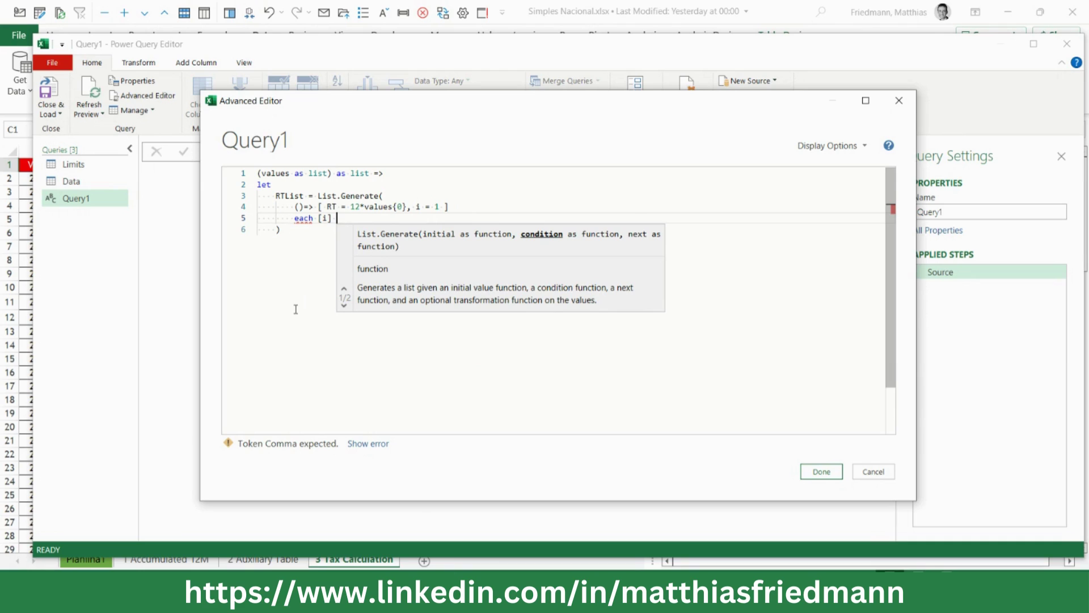
{"action": "type", "text": "="}
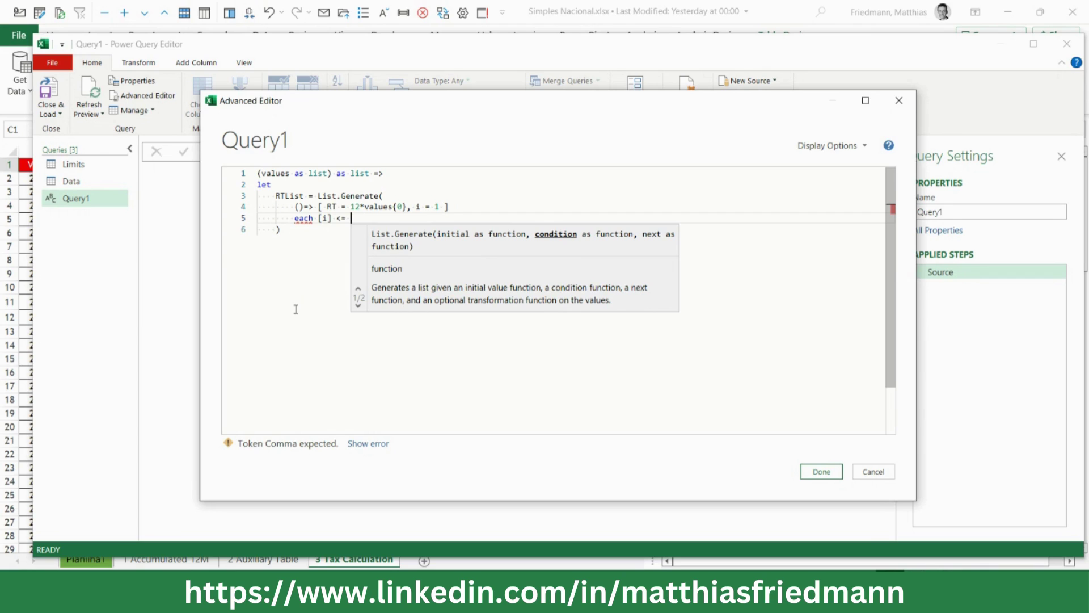
Step: Complete the condition's comparison with List.Count(values), ending it with a comma and an empty line for the following argument
{"action": "type", "text": " list"}
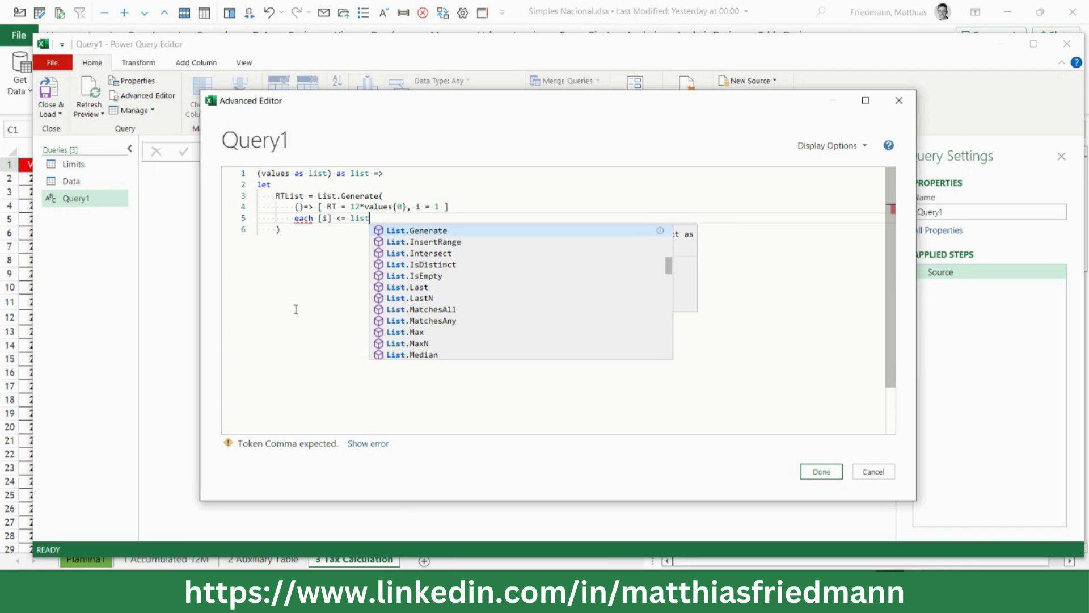
{"action": "type", "text": "coun"}
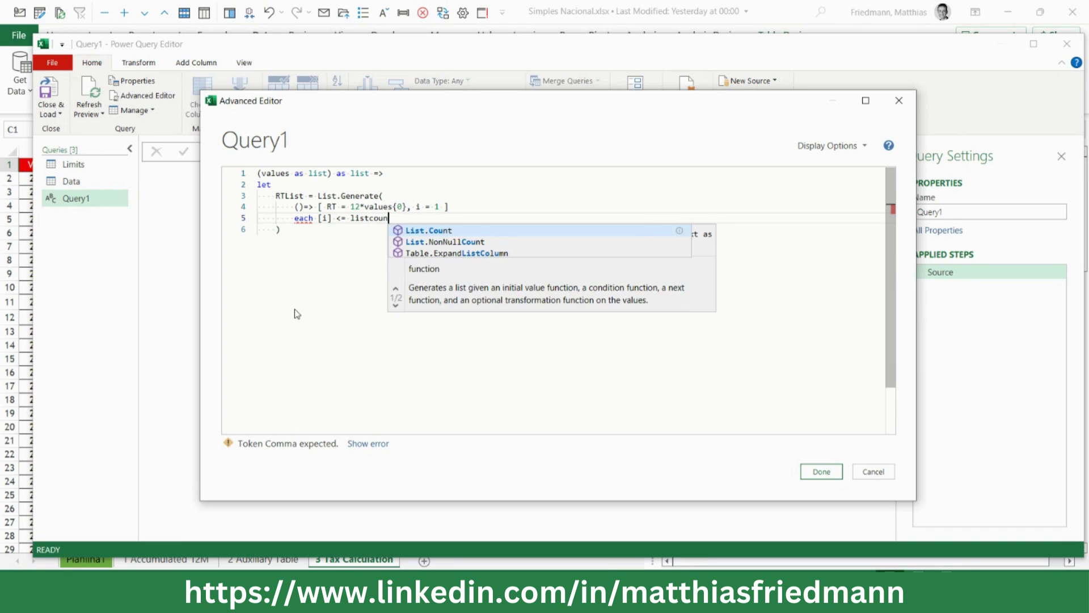
{"action": "key", "text": "Tab"}
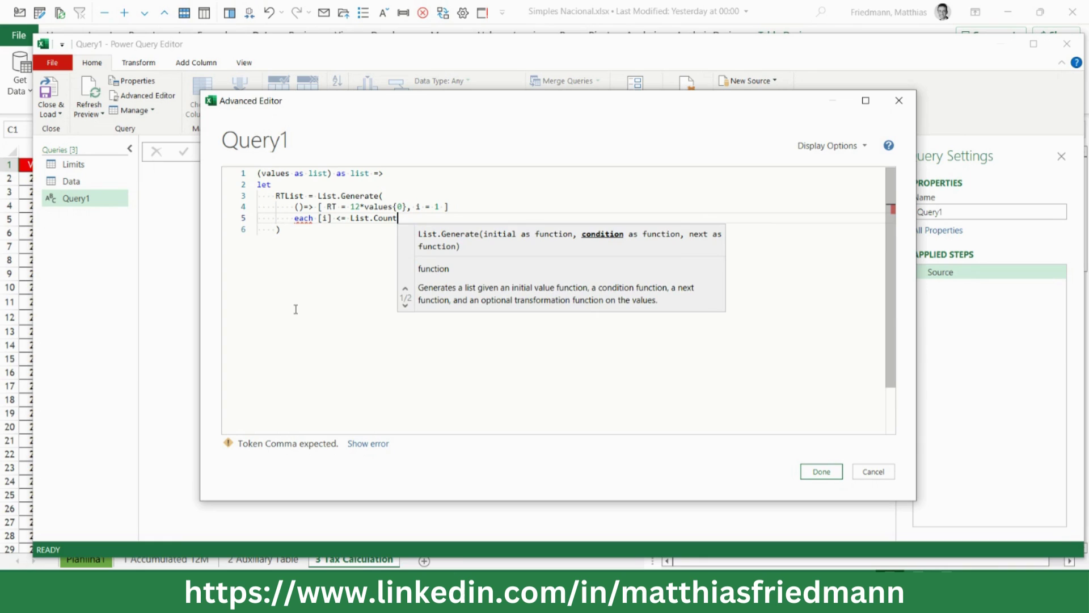
{"action": "type", "text": "("}
{"action": "type", "text": "value"}
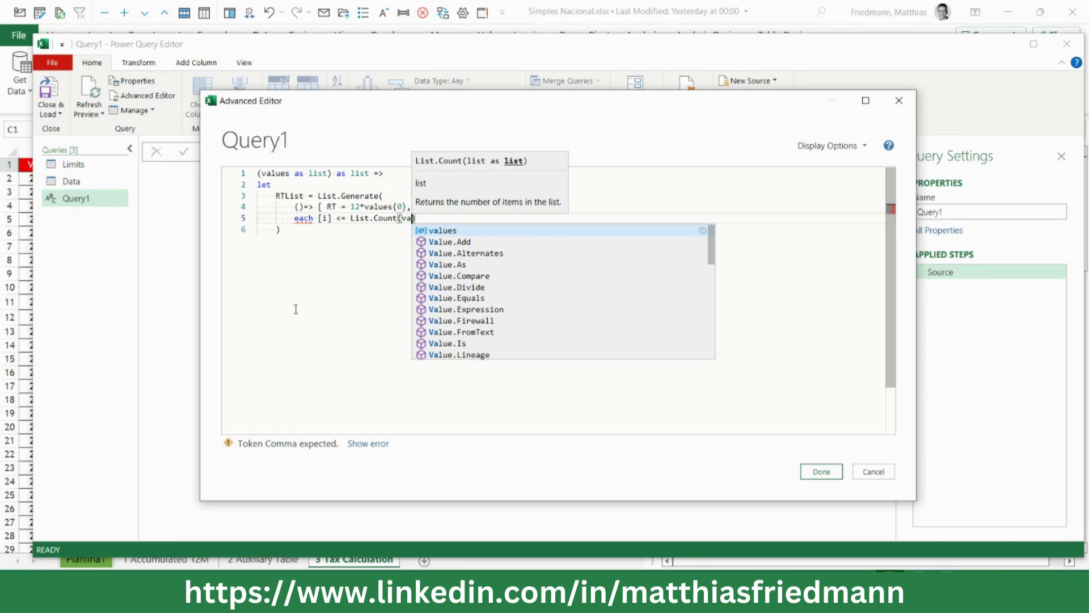
{"action": "type", "text": "s"}
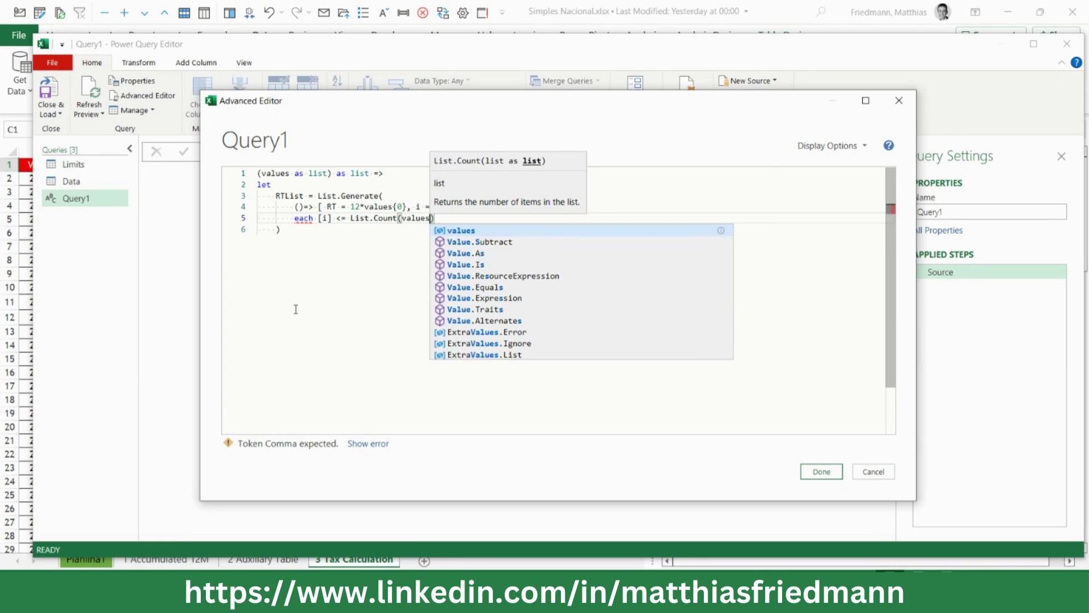
{"action": "type", "text": ")"}
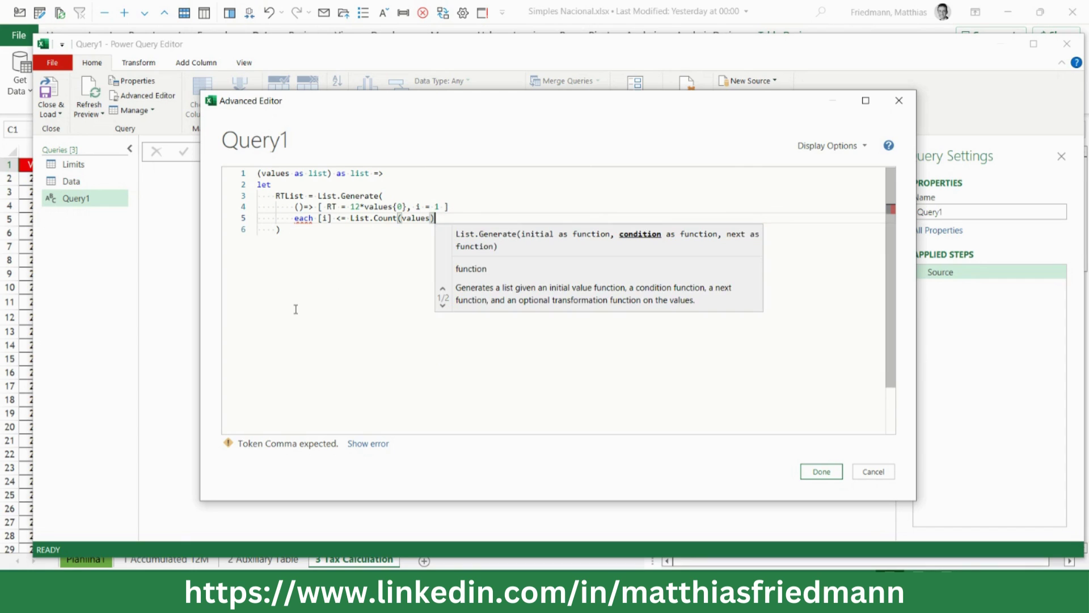
{"action": "type", "text": ","}
{"action": "key", "text": "Return"}
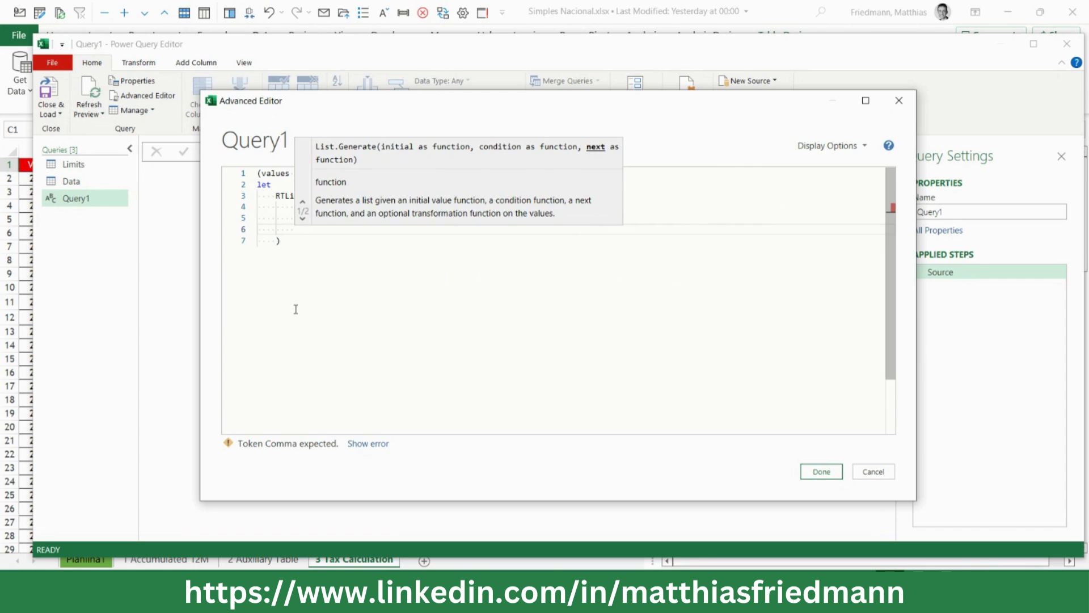
Step: Insert the missing comma after the initial record and start the third List.Generate argument with each on its own line
{"action": "left_click", "coordinate": [669, 204]}
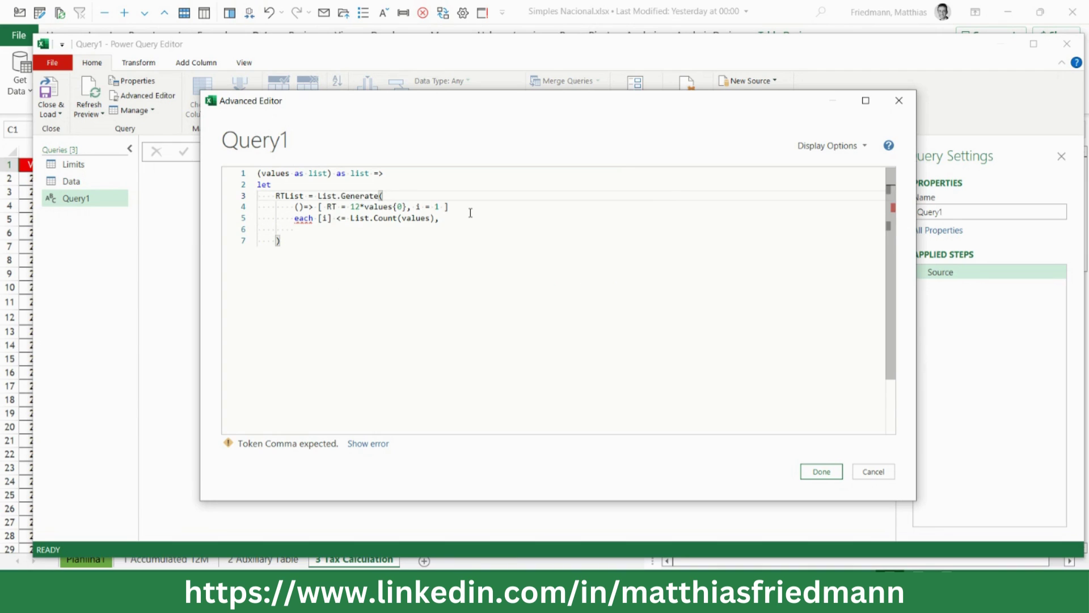
{"action": "type", "text": ","}
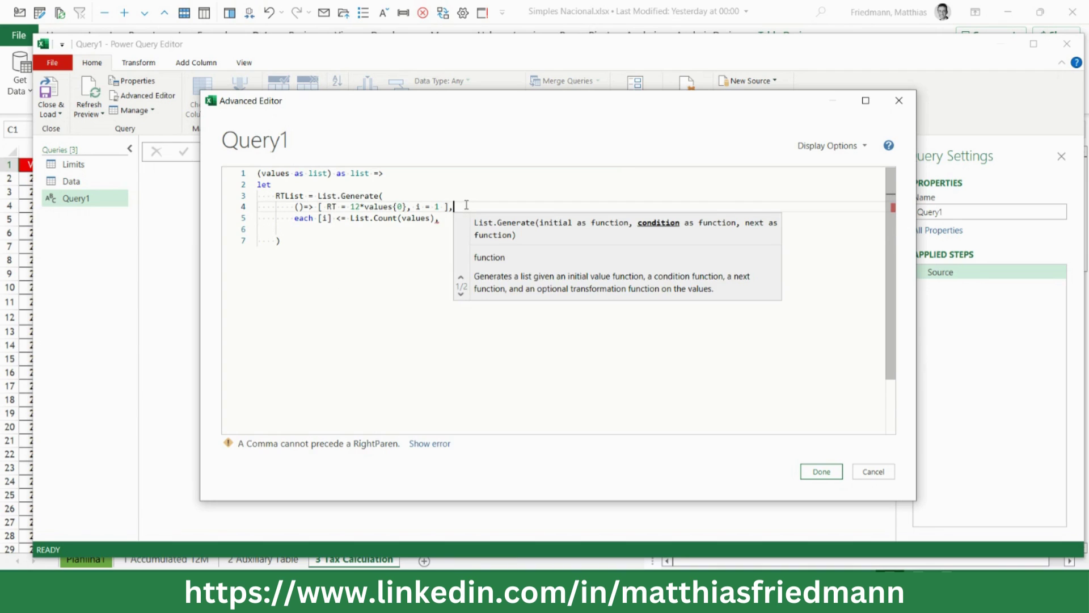
{"action": "left_click", "coordinate": [371, 231]}
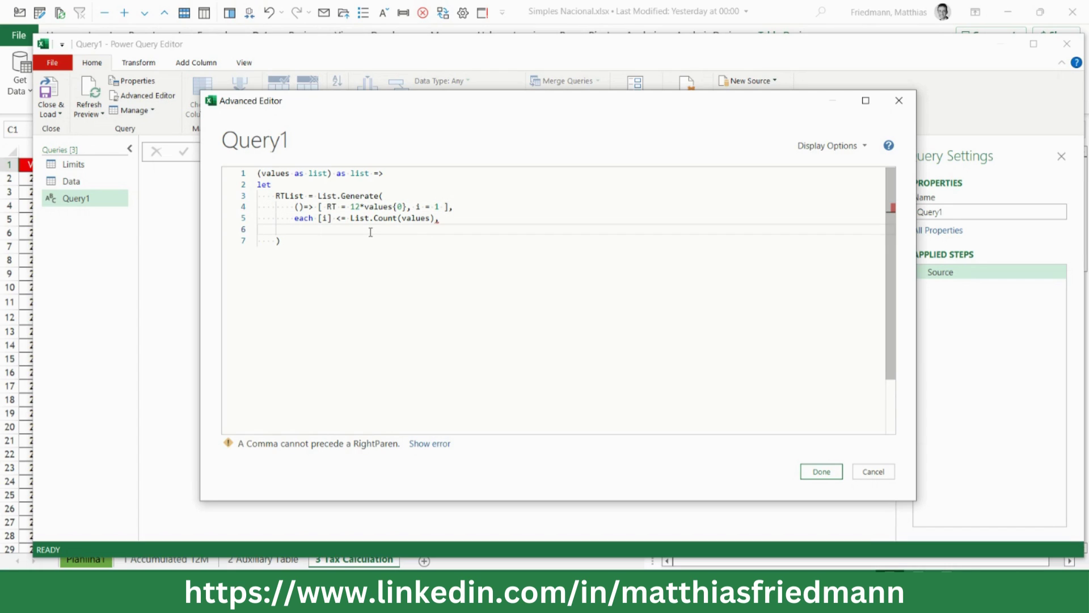
{"action": "key", "text": "Tab"}
{"action": "key", "text": "Tab"}
{"action": "type", "text": "each"}
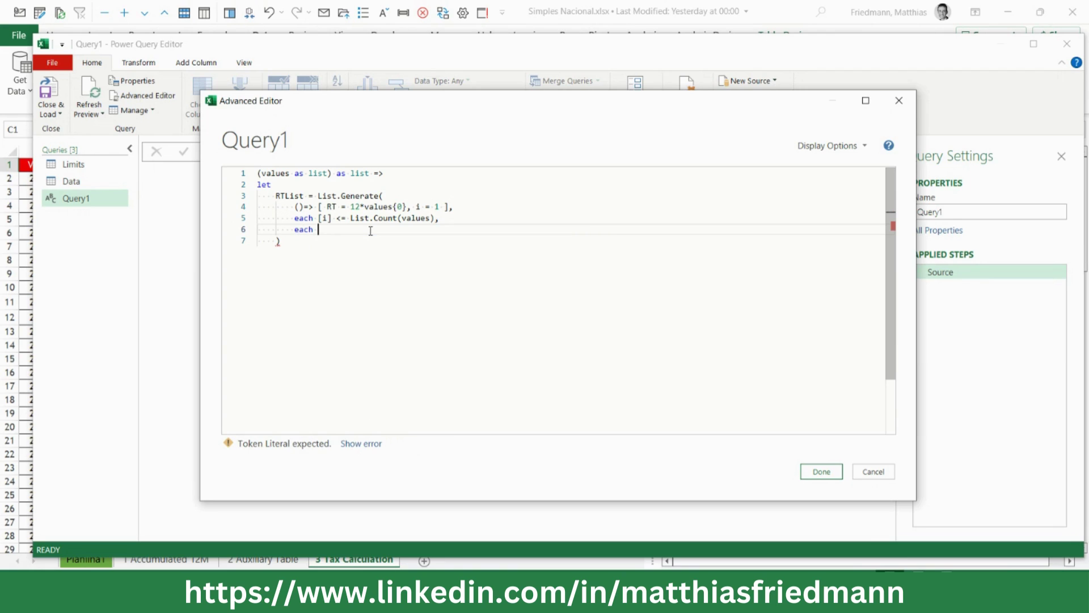
{"action": "key", "text": "Return"}
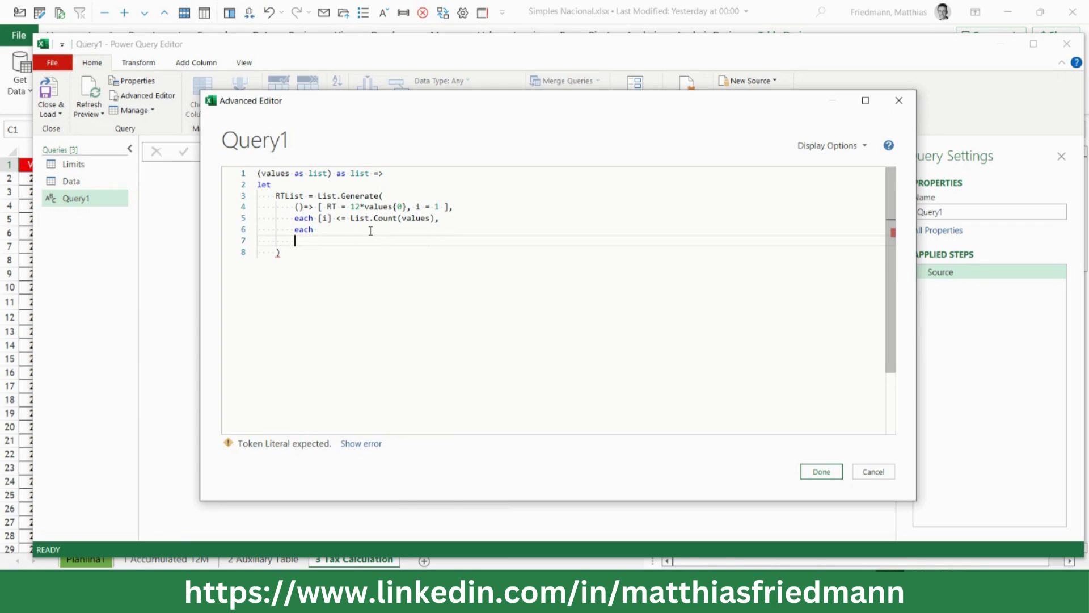
Step: Begin an indented if test below the second each, comparing [i]+1 with the <= operator
{"action": "key", "text": "Tab"}
{"action": "type", "text": "if [i"}
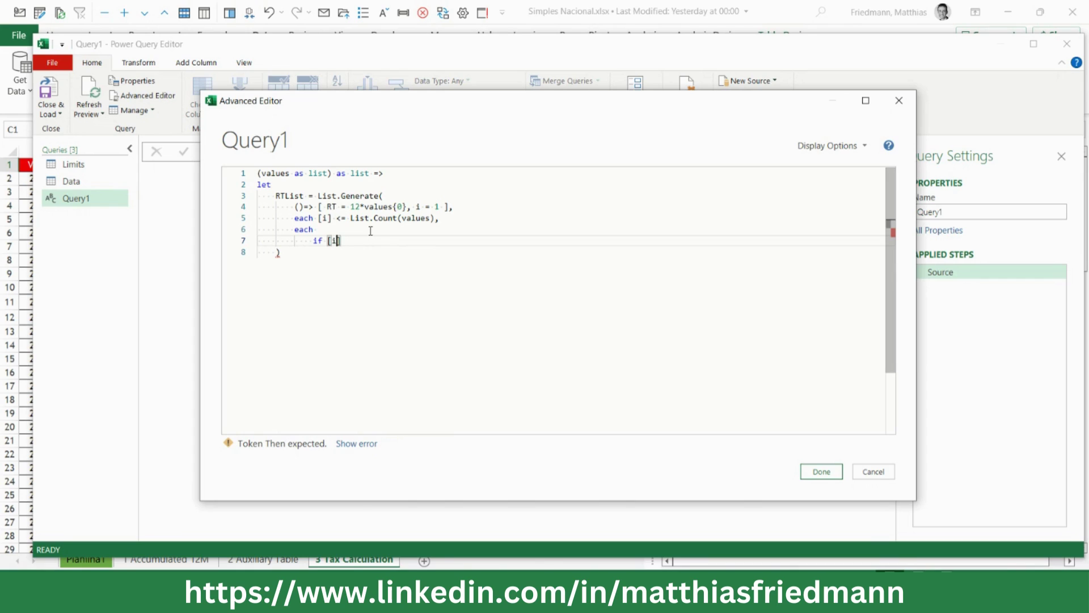
{"action": "type", "text": "]"}
{"action": "type", "text": "+"}
{"action": "type", "text": "1"}
{"action": "type", "text": "<"}
{"action": "key", "text": "Left"}
{"action": "key", "text": "Tab"}
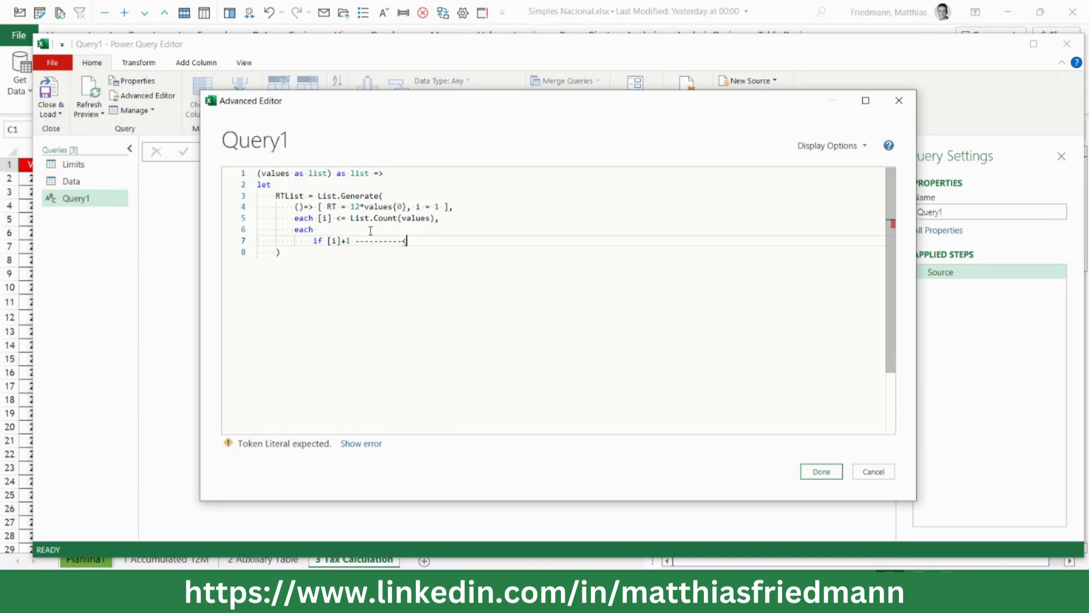
{"action": "key", "text": "Right"}
{"action": "type", "text": "="}
Step: Delete the stray dashes before the <= operator and complete the if test with the limit 12
{"action": "left_click", "coordinate": [363, 242]}
{"action": "left_click_drag", "start_coordinate": [364, 242], "coordinate": [402, 242]}
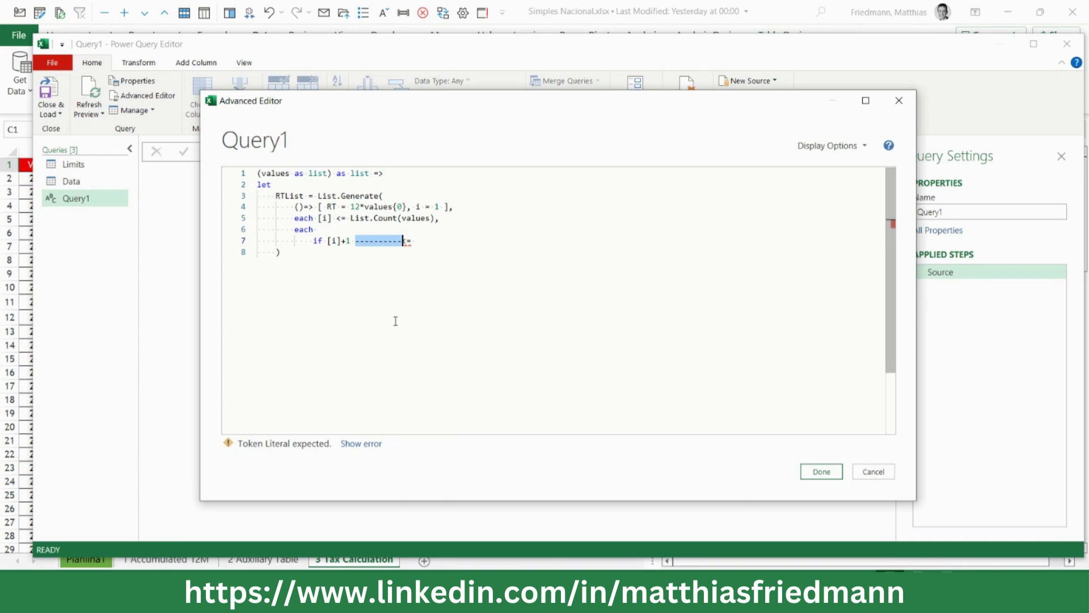
{"action": "key", "text": "BackSpace"}
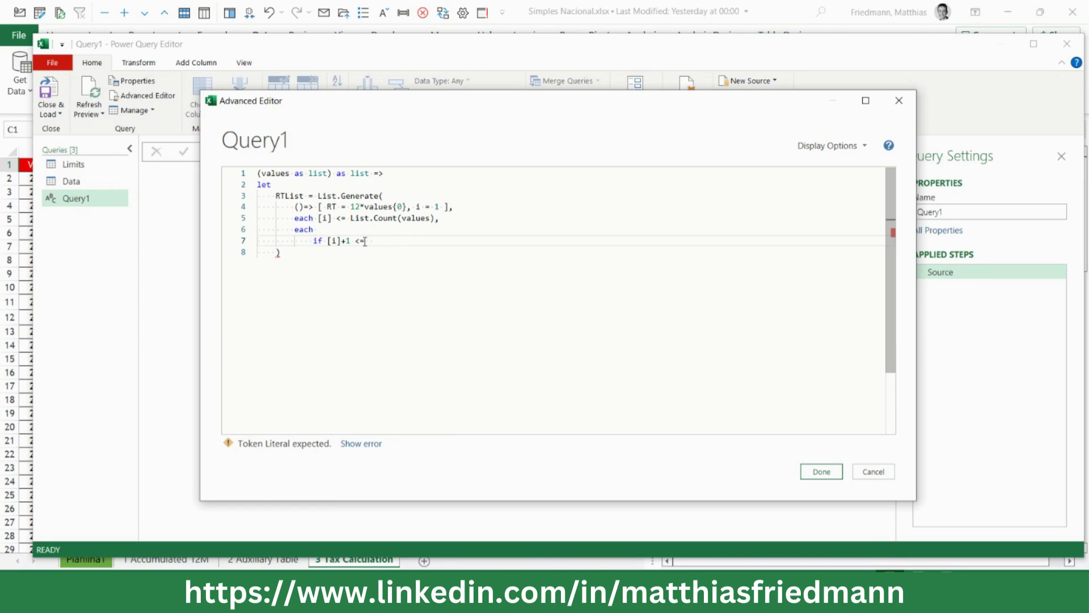
{"action": "type", "text": "12"}
Step: Add a then branch on a new line below the if test, opening a record whose RT field starts with 12*
{"action": "key", "text": "Return"}
{"action": "type", "text": "then "}
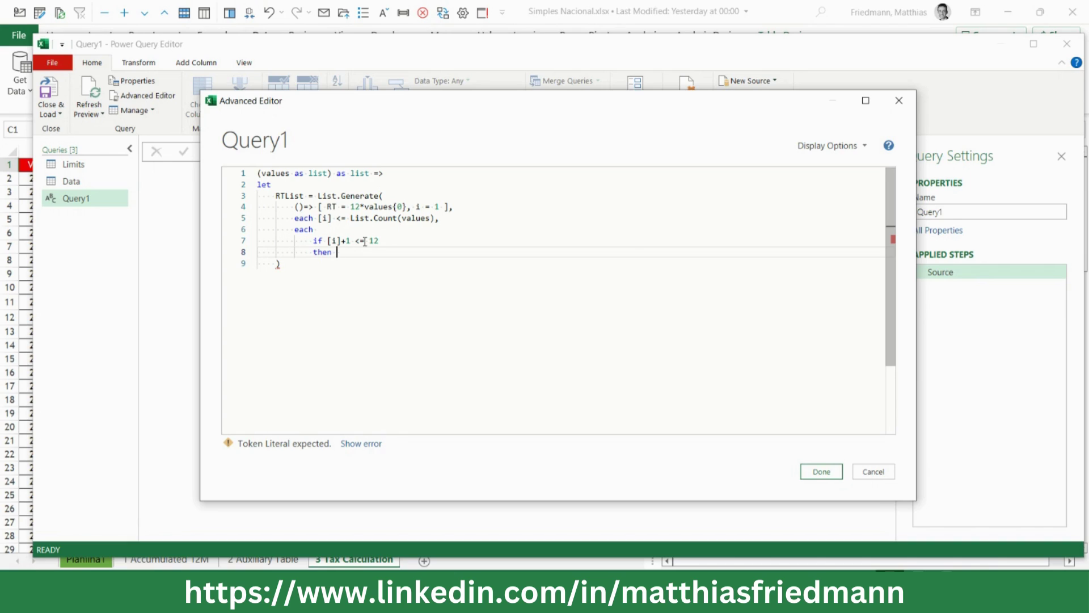
{"action": "type", "text": "[ "}
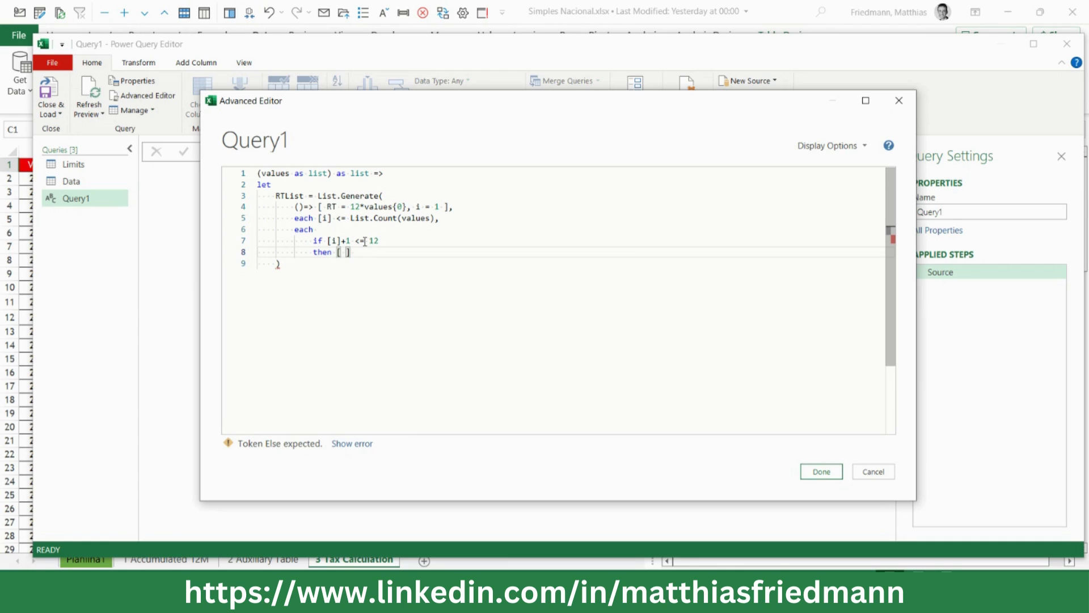
{"action": "type", "text": "RT = "}
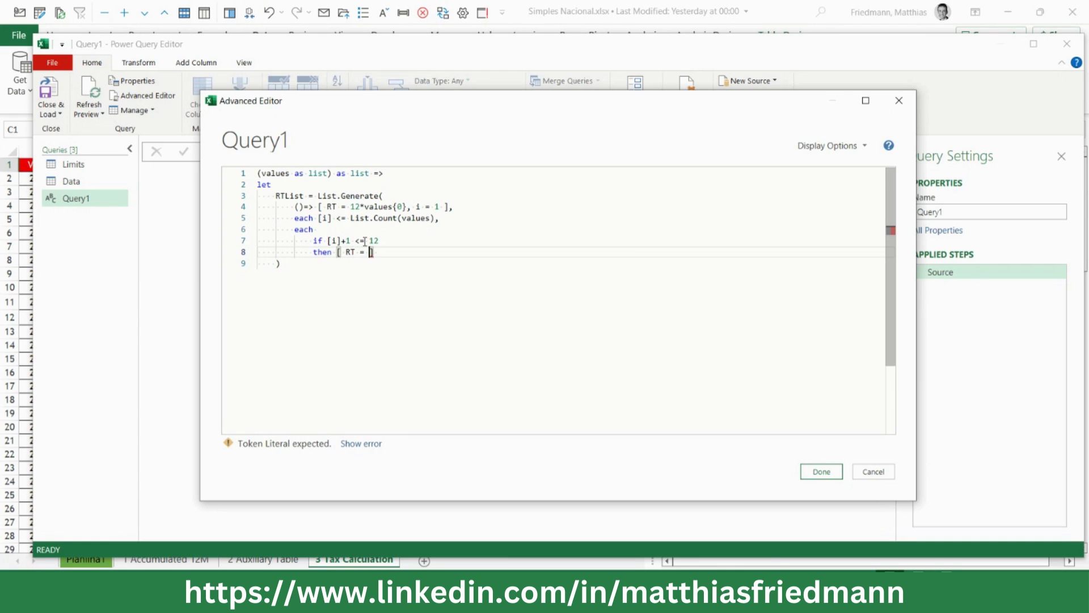
{"action": "type", "text": "12"}
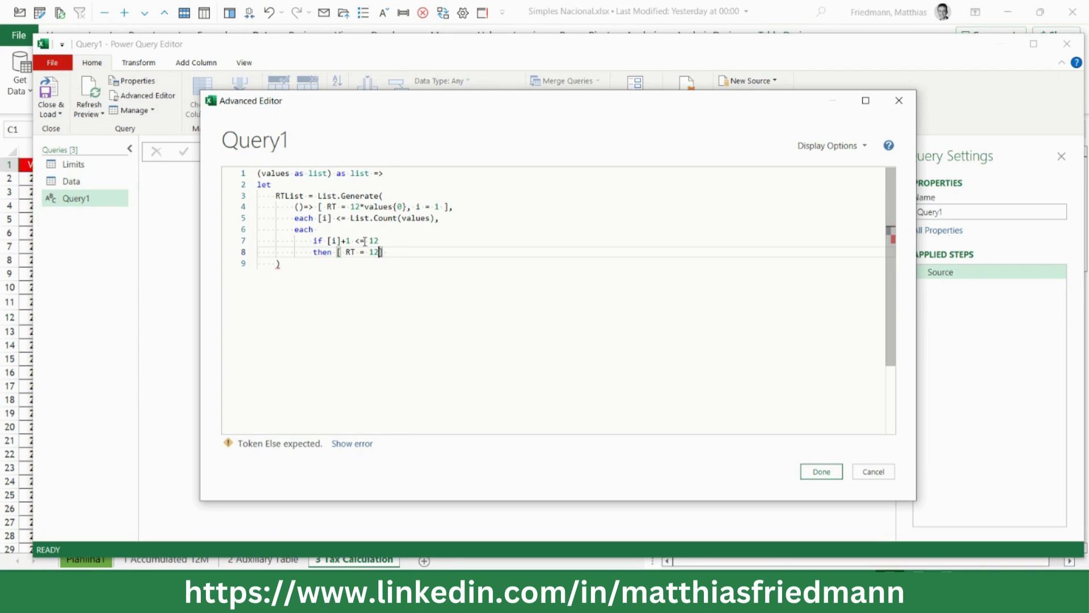
{"action": "type", "text": "*"}
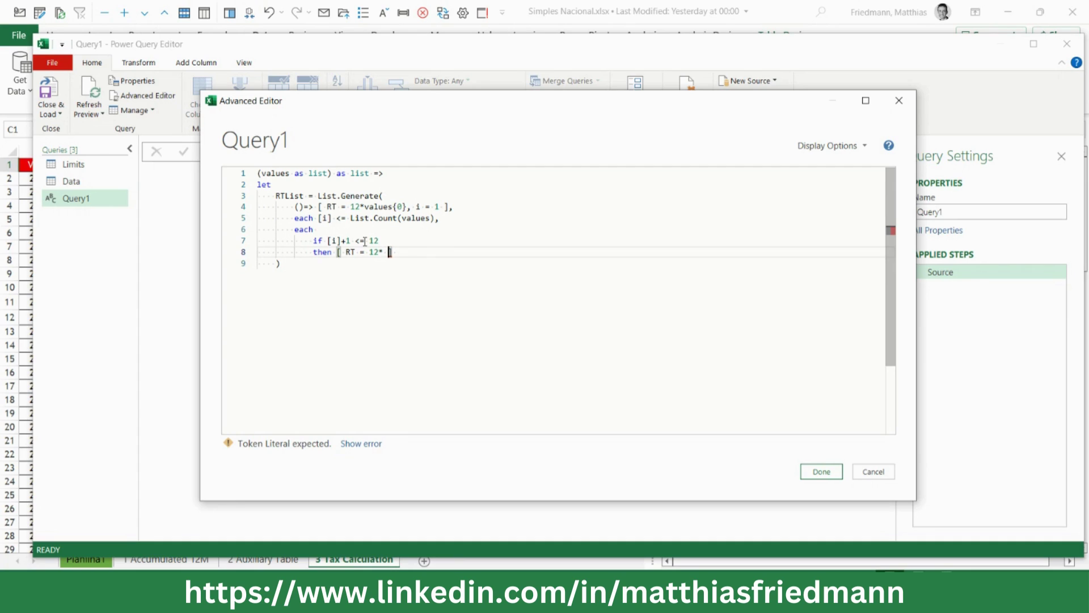
Step: Multiply the 12 in the then record's RT field by a List.Sum call containing a nested List.Range call
{"action": "type", "text": " L"}
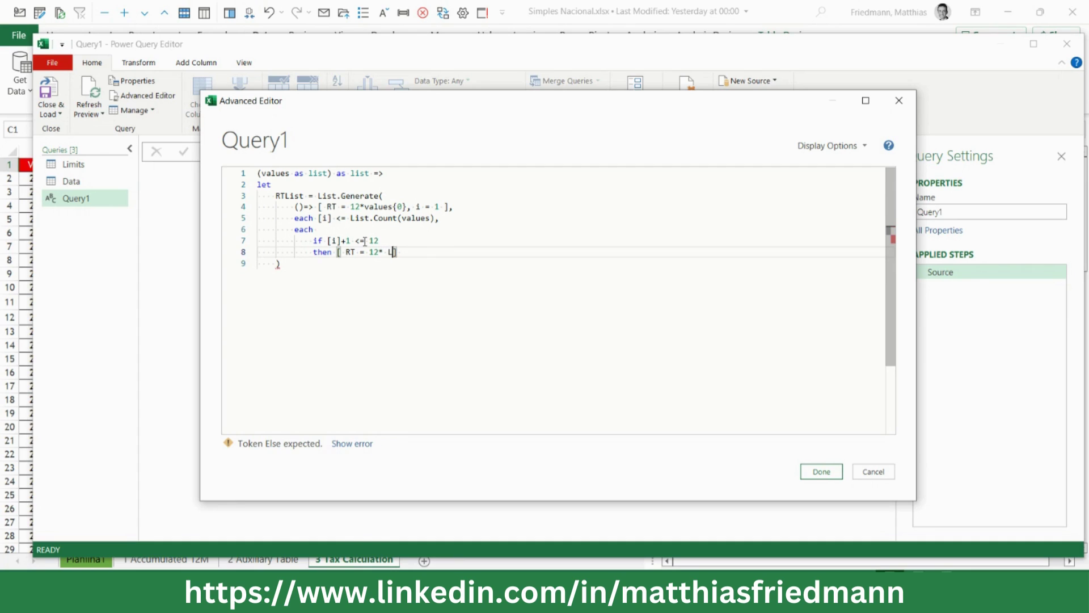
{"action": "type", "text": "ist."}
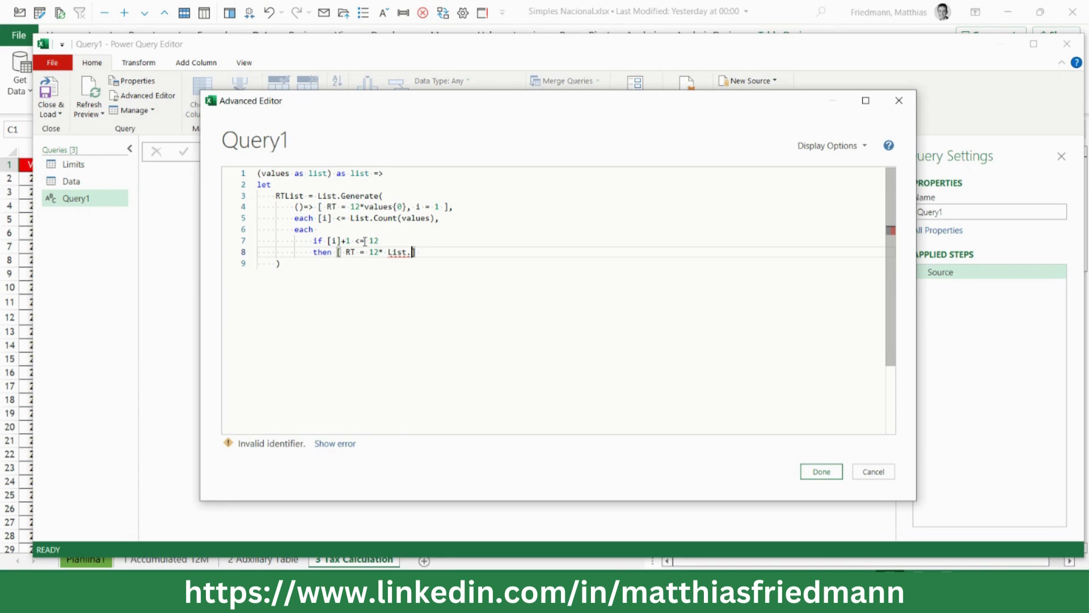
{"action": "type", "text": "Sum"}
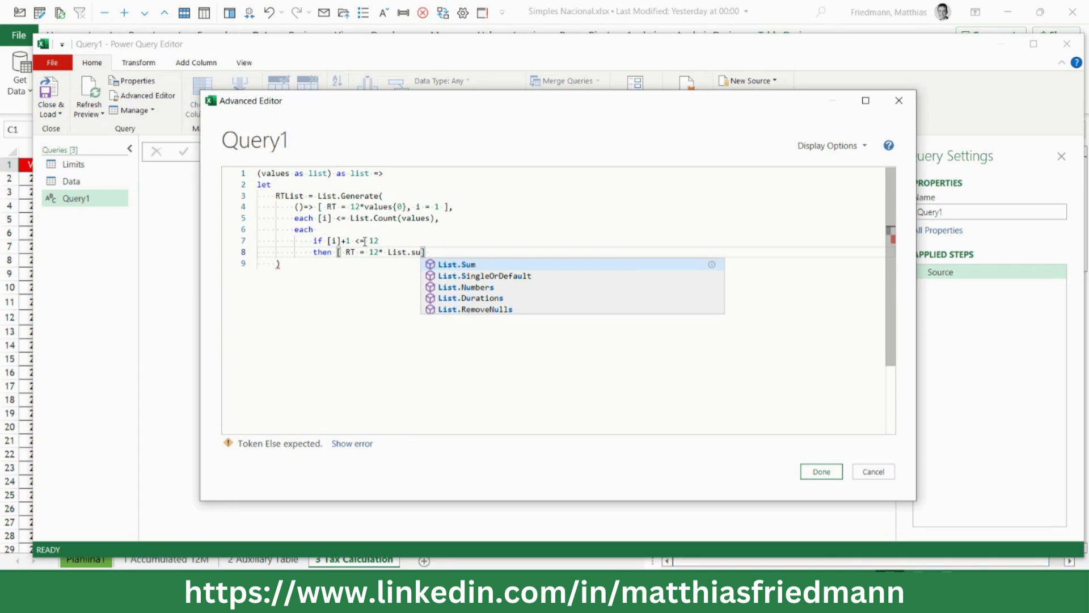
{"action": "type", "text": "("}
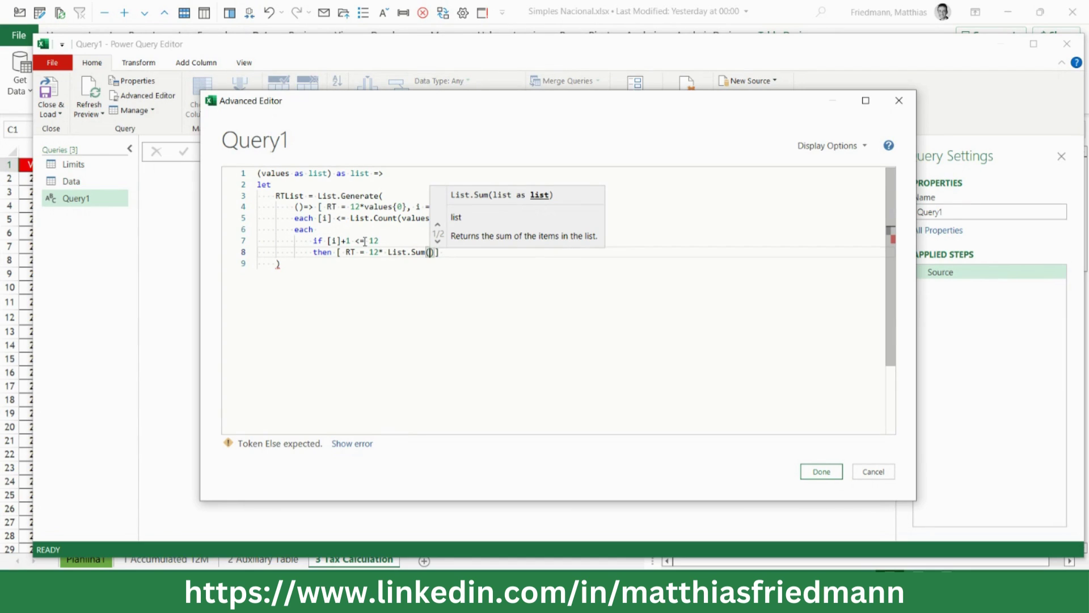
{"action": "type", "text": "list"}
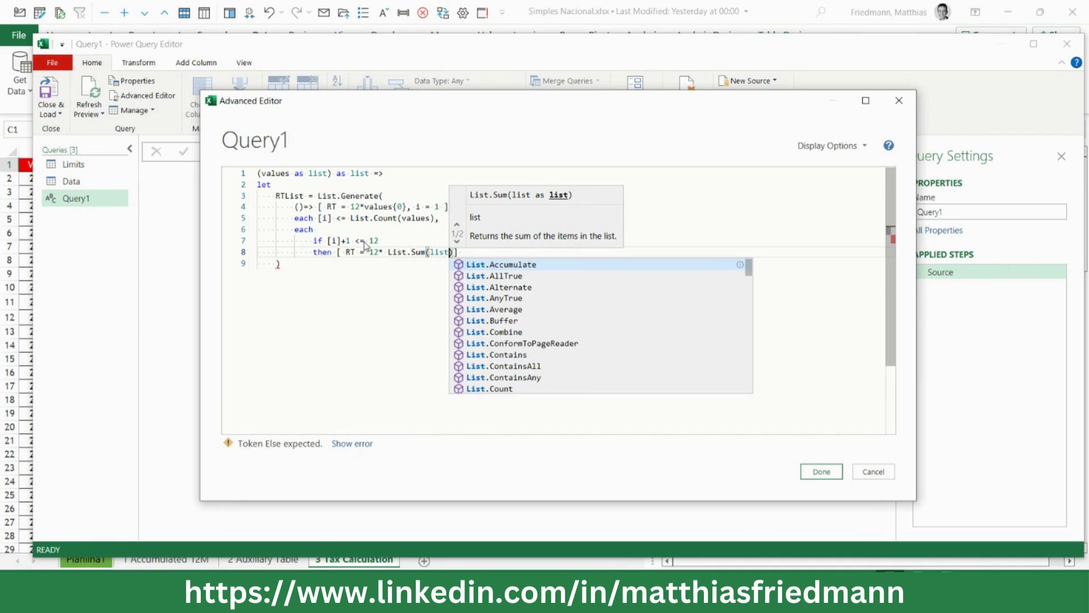
{"action": "type", "text": "ran"}
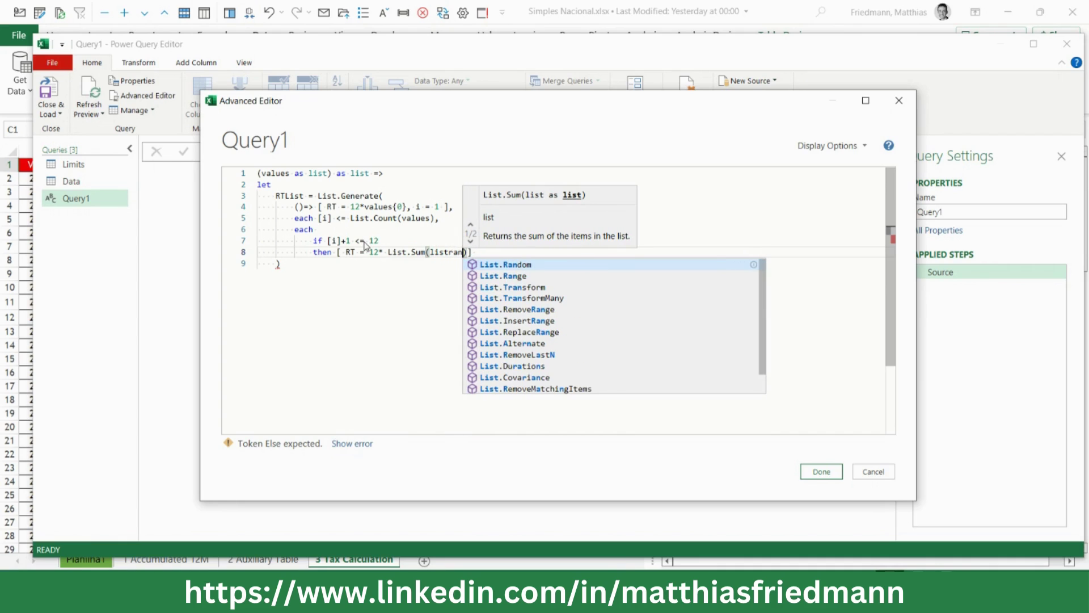
{"action": "type", "text": "g"}
{"action": "key", "text": "Tab"}
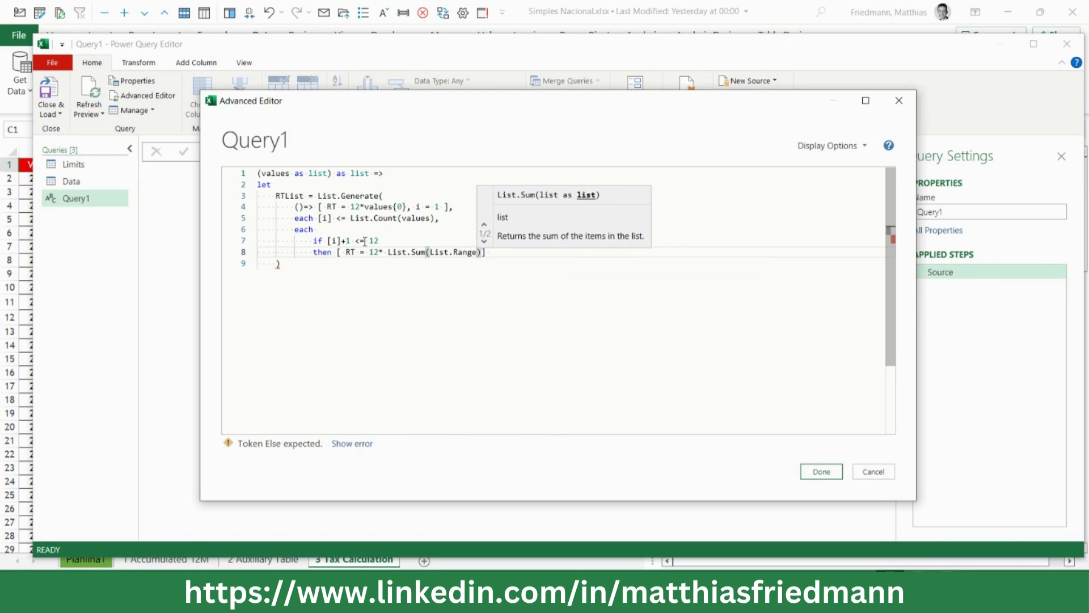
{"action": "type", "text": "("}
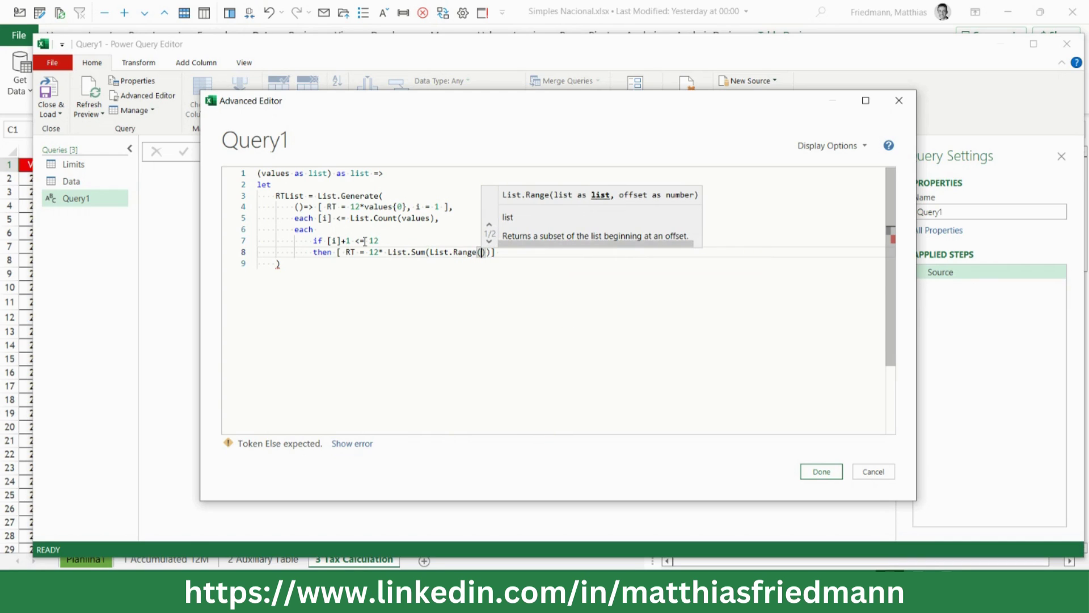
Step: Fill in the List.Range arguments as value, 0 and [i]+1
{"action": "type", "text": "valu"}
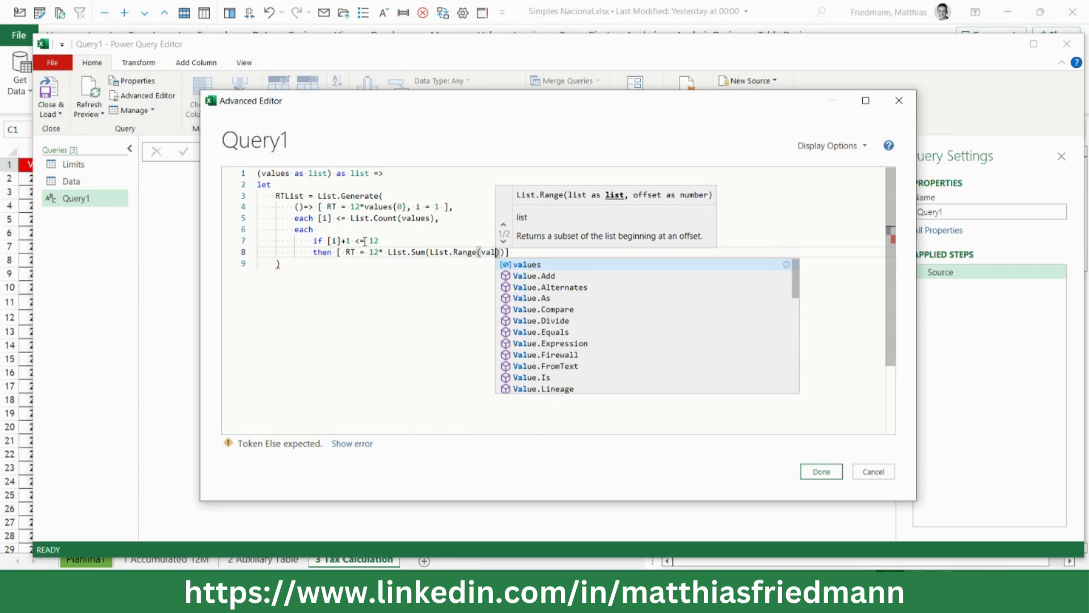
{"action": "type", "text": "e, "}
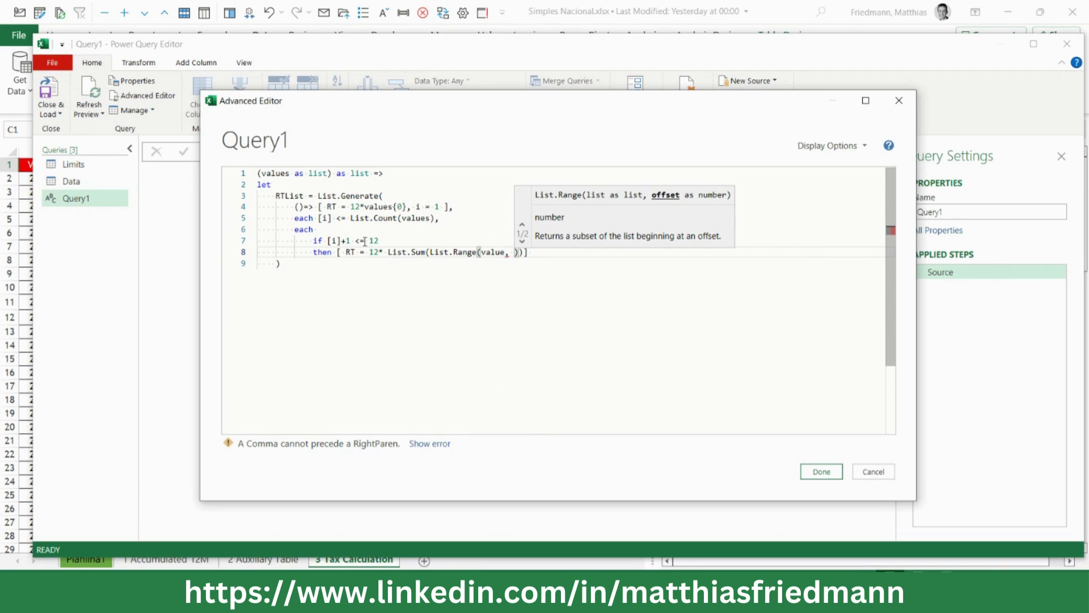
{"action": "type", "text": "0"}
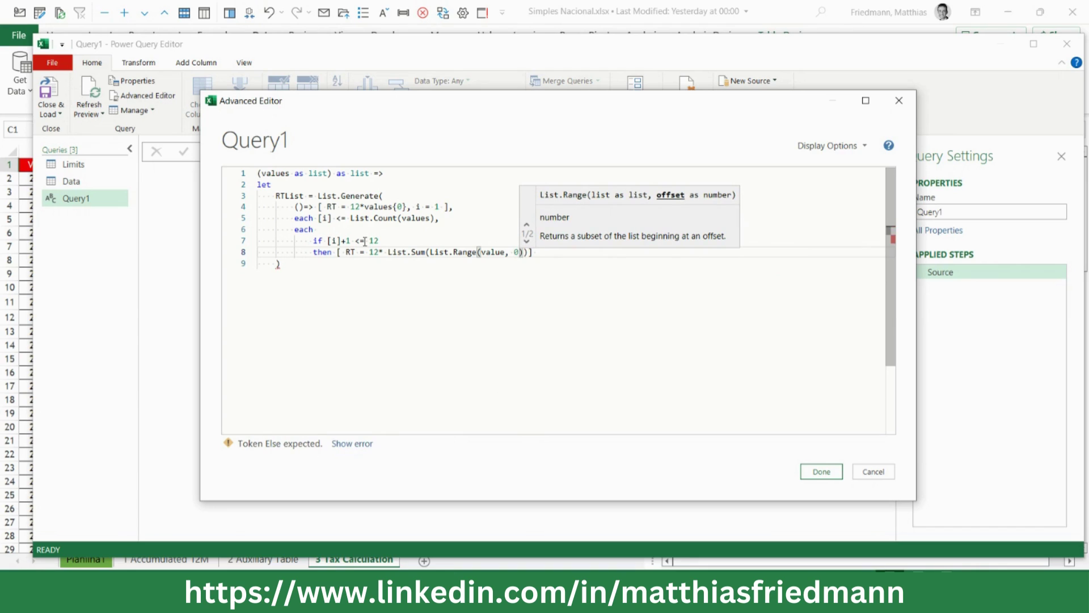
{"action": "type", "text": ", "}
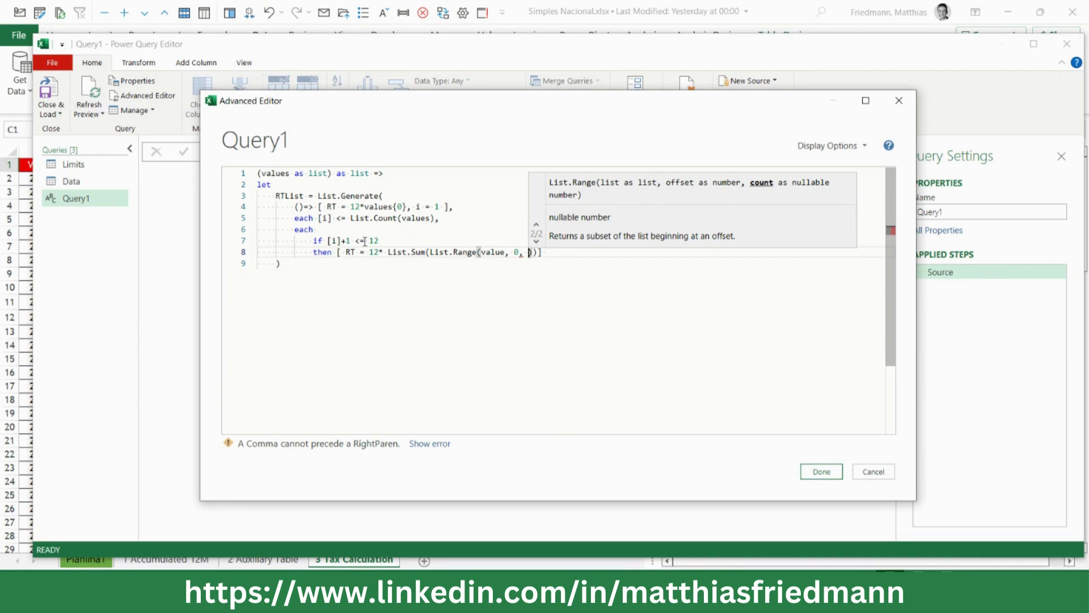
{"action": "type", "text": "["}
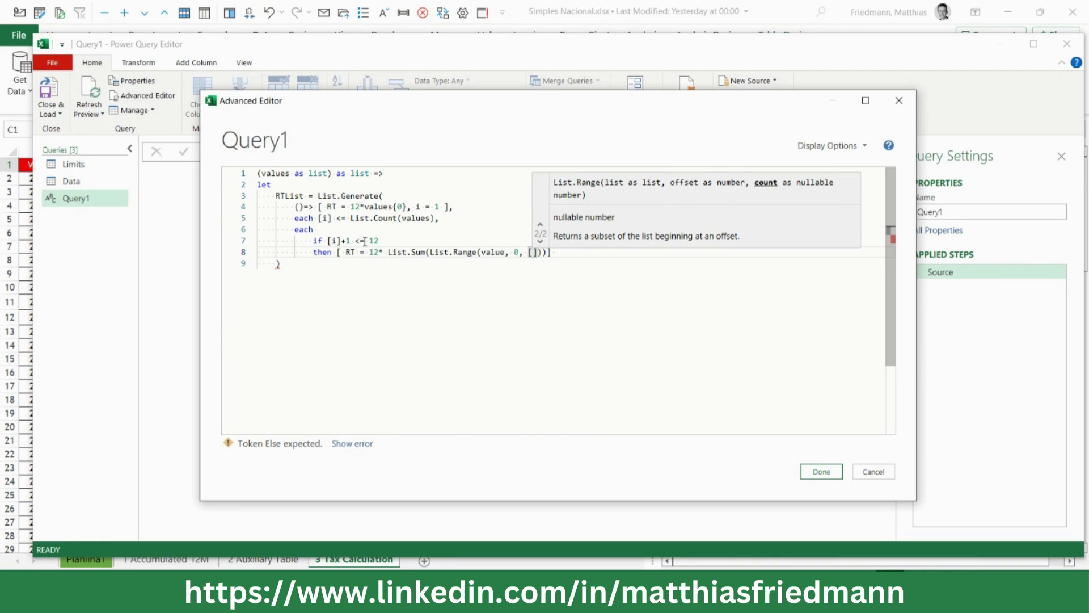
{"action": "type", "text": "i"}
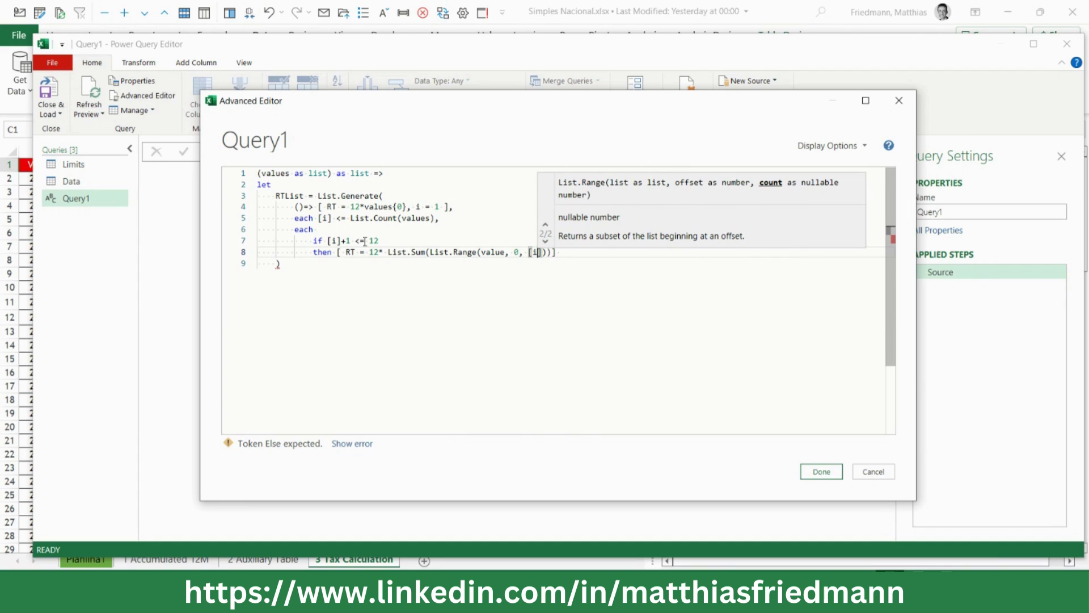
{"action": "key", "text": "Right"}
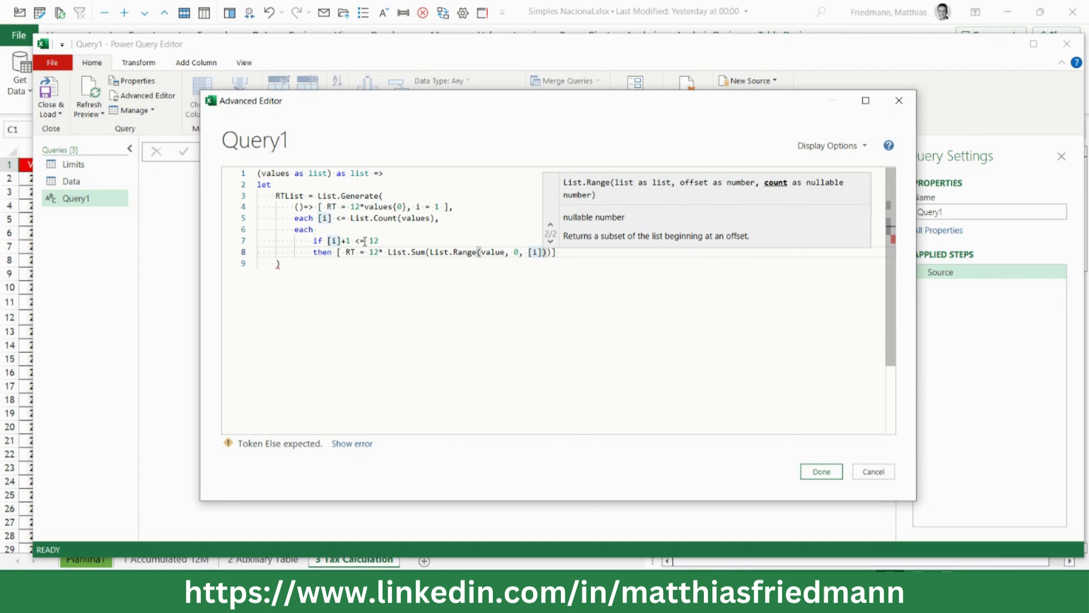
{"action": "type", "text": "+1"}
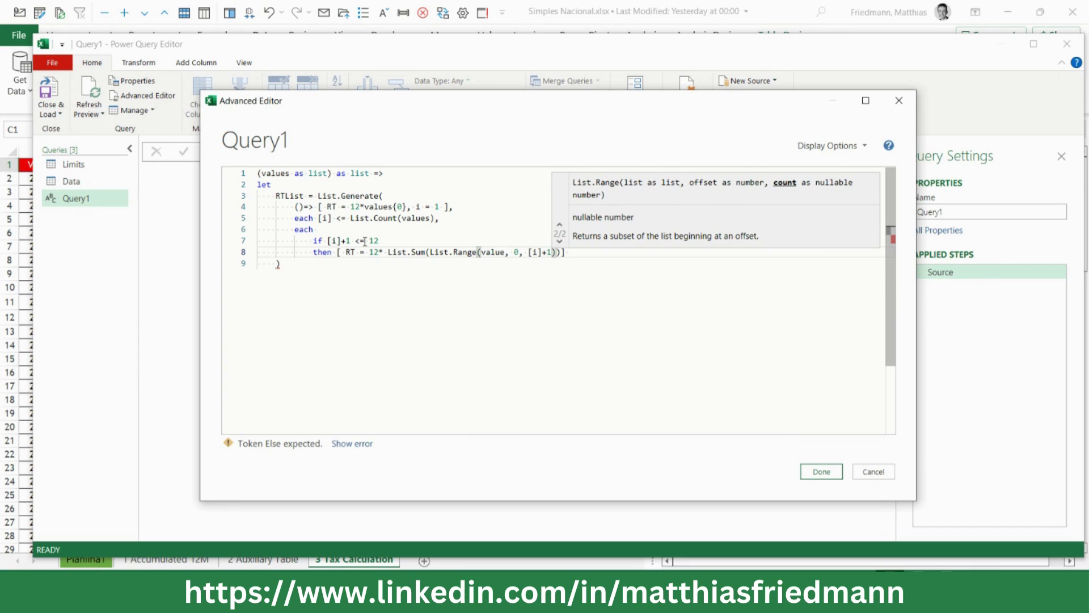
Step: Divide the List.Sum expression in the RT field by ([i]+1)
{"action": "key", "text": "Right"}
{"action": "key", "text": "Right"}
{"action": "key", "text": "Right"}
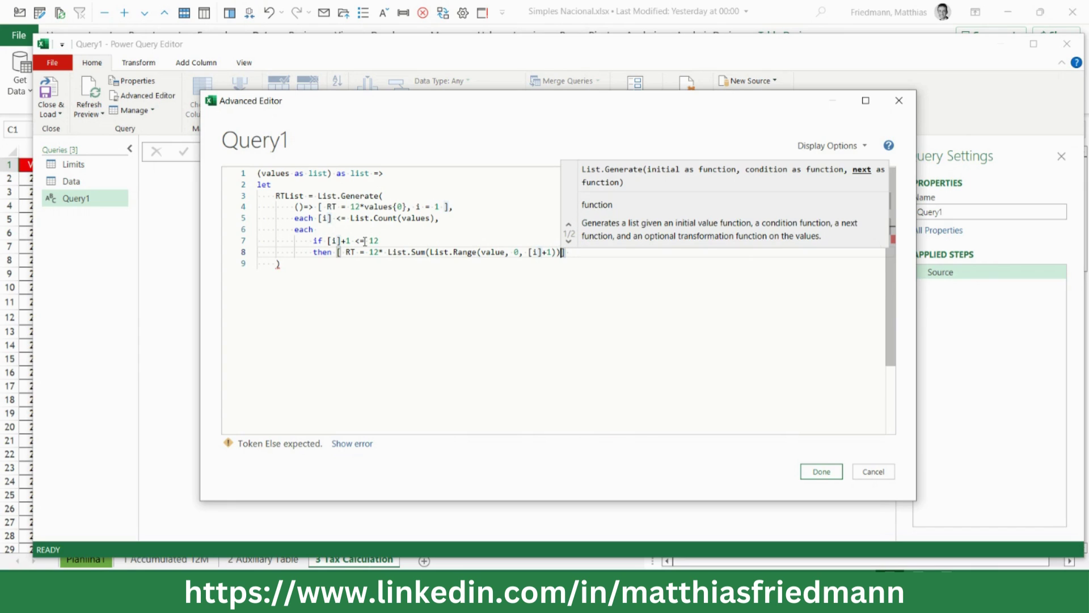
{"action": "type", "text": "/"}
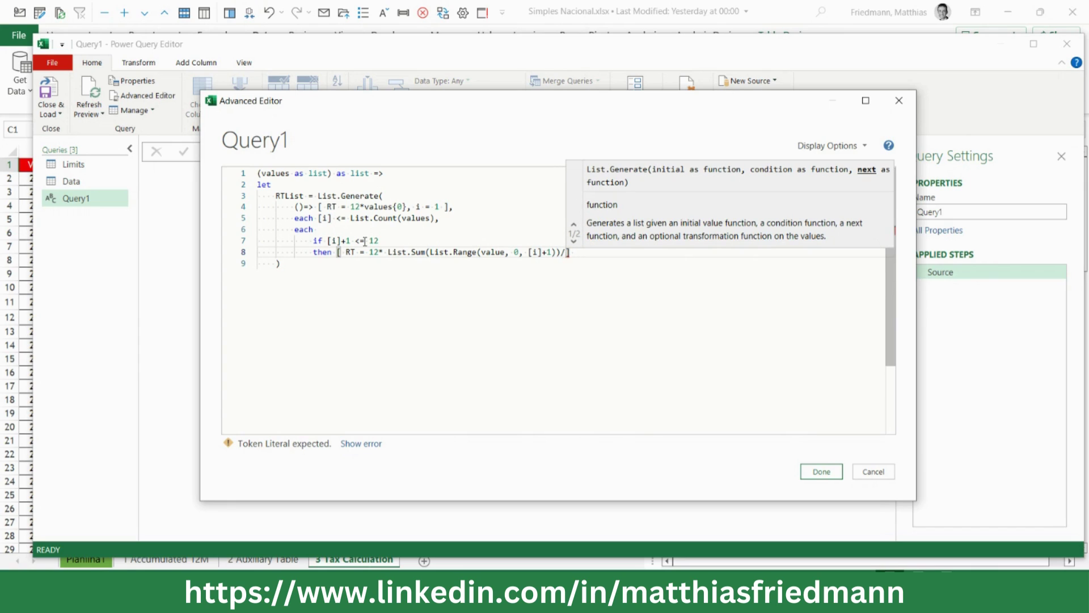
{"action": "type", "text": "("}
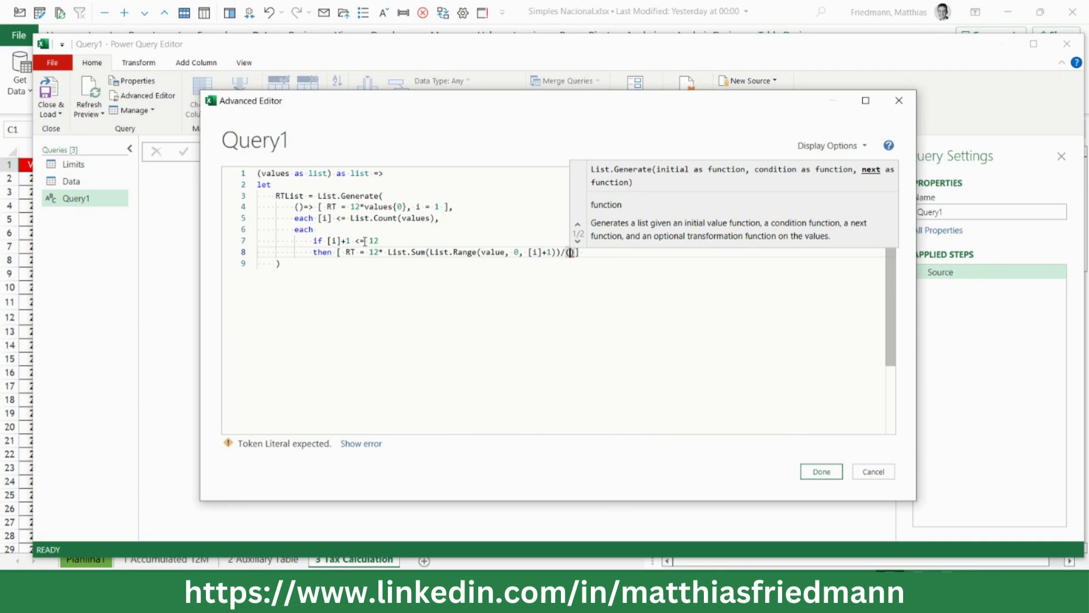
{"action": "type", "text": "["}
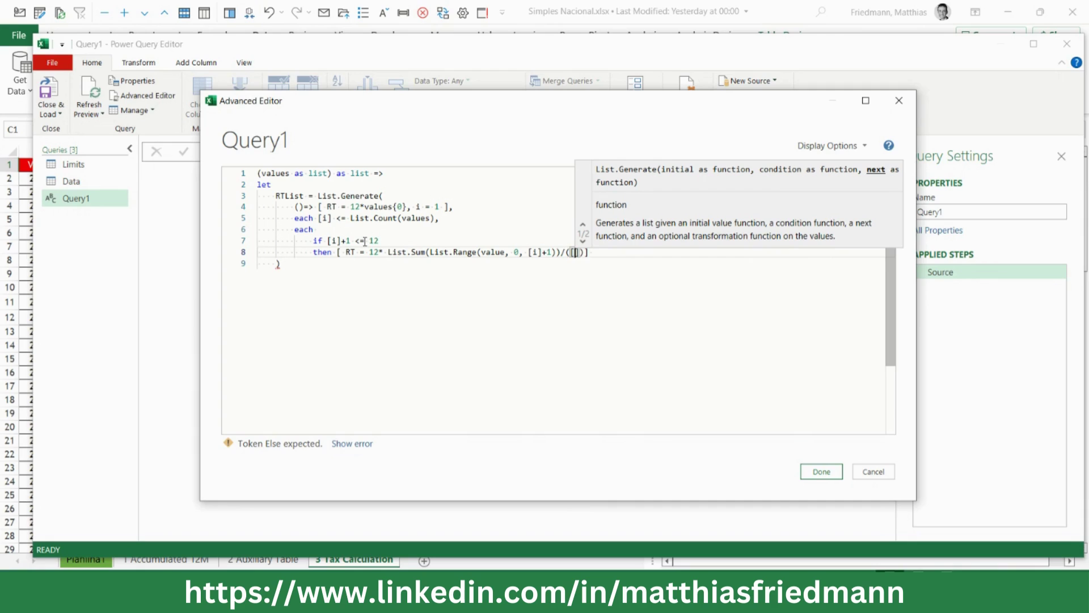
{"action": "type", "text": "i]+"}
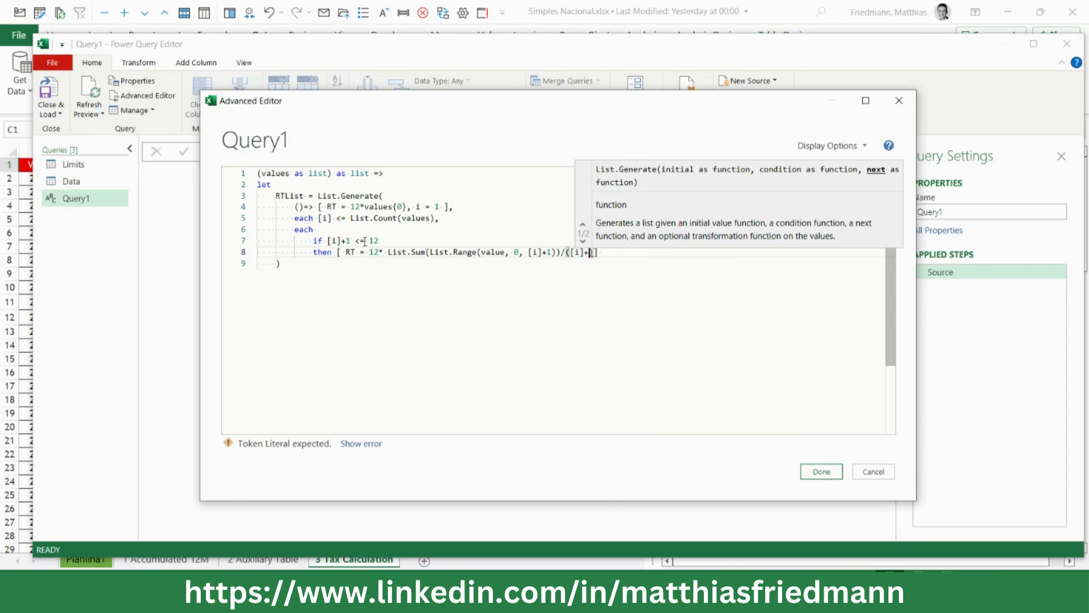
{"action": "type", "text": "1"}
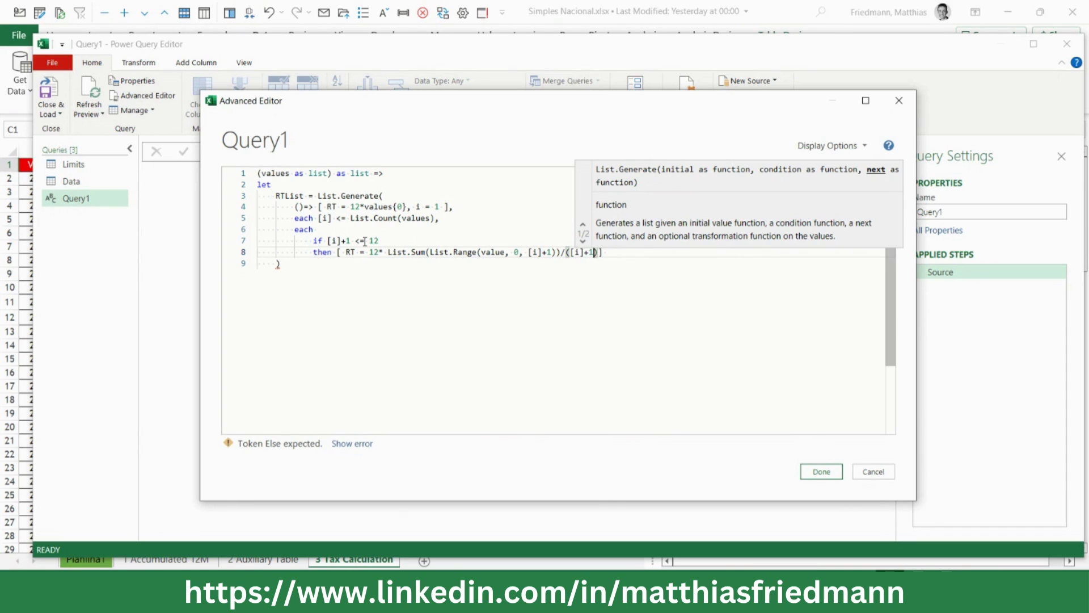
{"action": "type", "text": "0"}
{"action": "key", "text": "BackSpace"}
{"action": "key", "text": "Right"}
Step: Add a second field, i = [i]+1, to the then record after a comma
{"action": "type", "text": ", "}
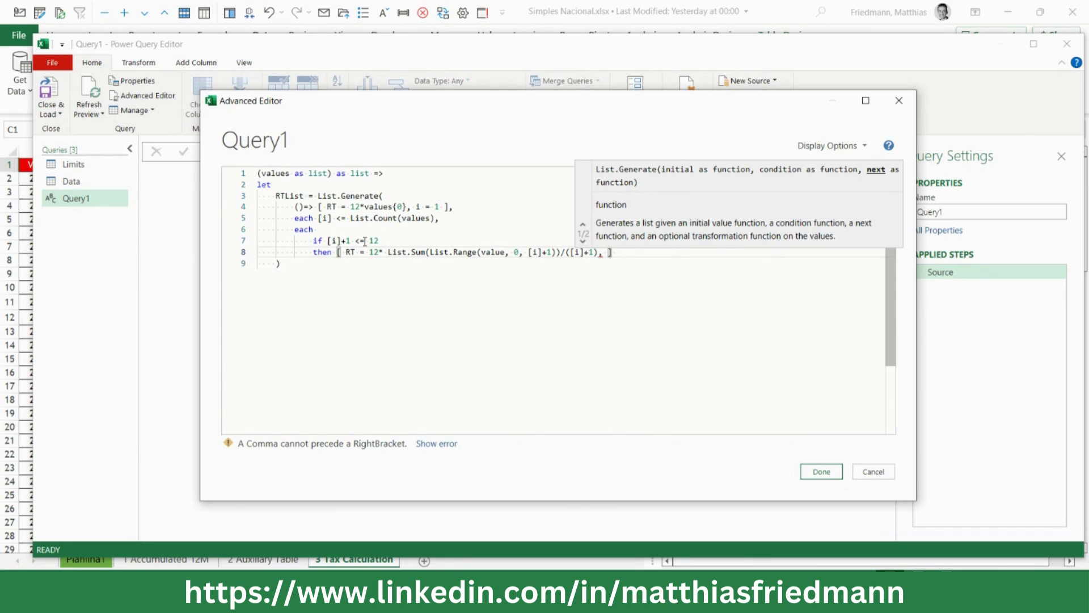
{"action": "type", "text": "i "}
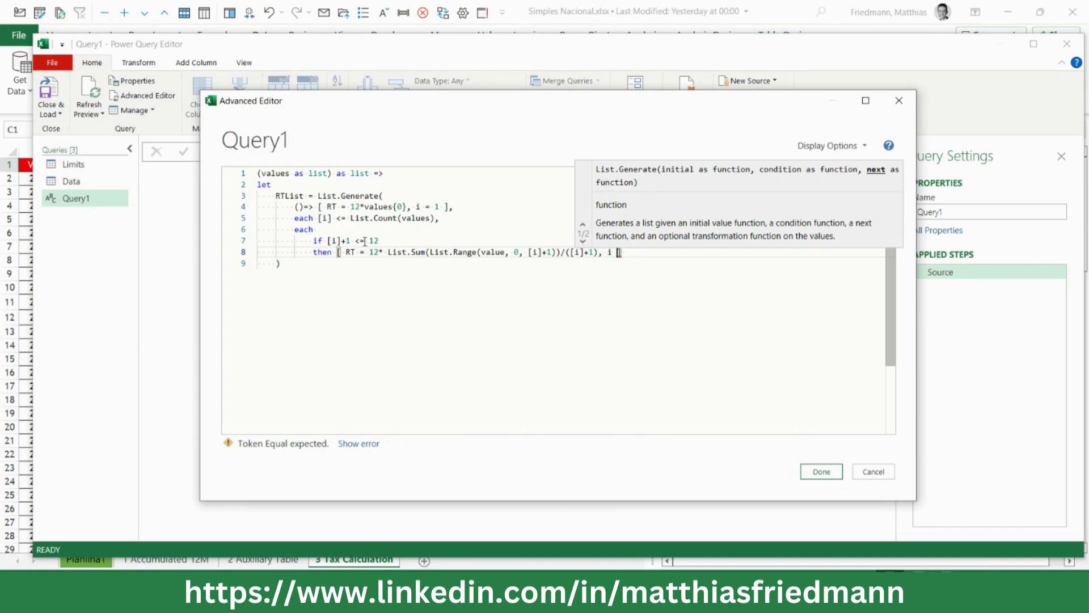
{"action": "type", "text": "= "}
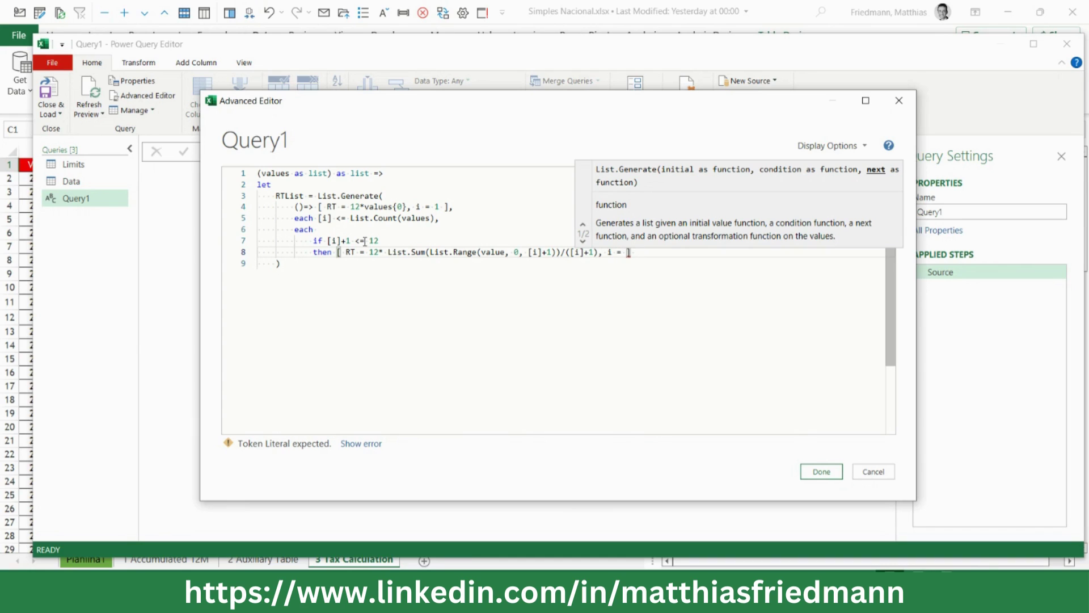
{"action": "type", "text": "[i]"}
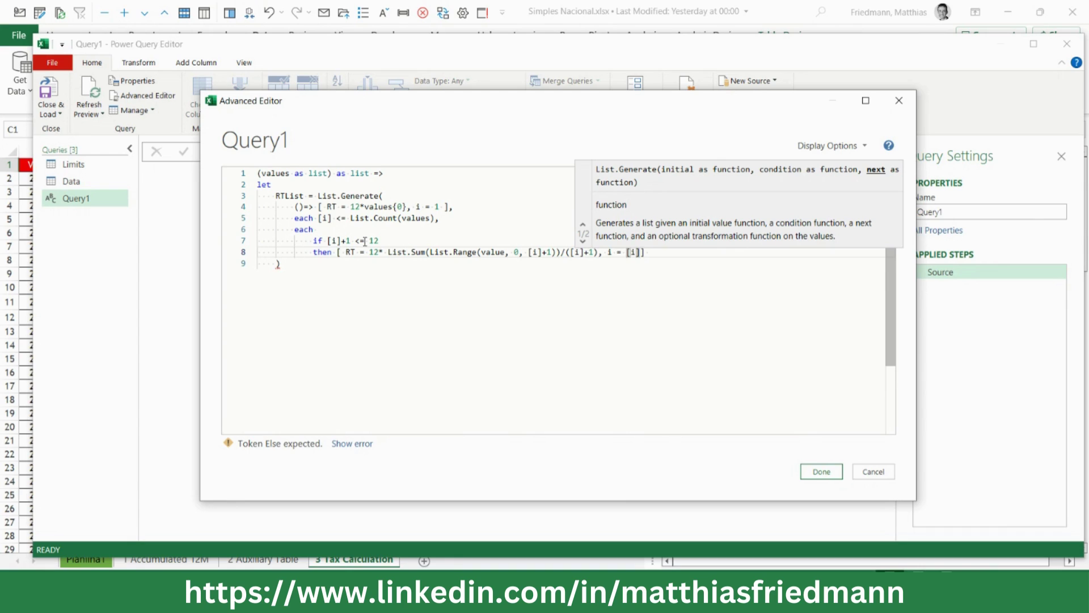
{"action": "key", "text": "Right"}
{"action": "type", "text": "+"}
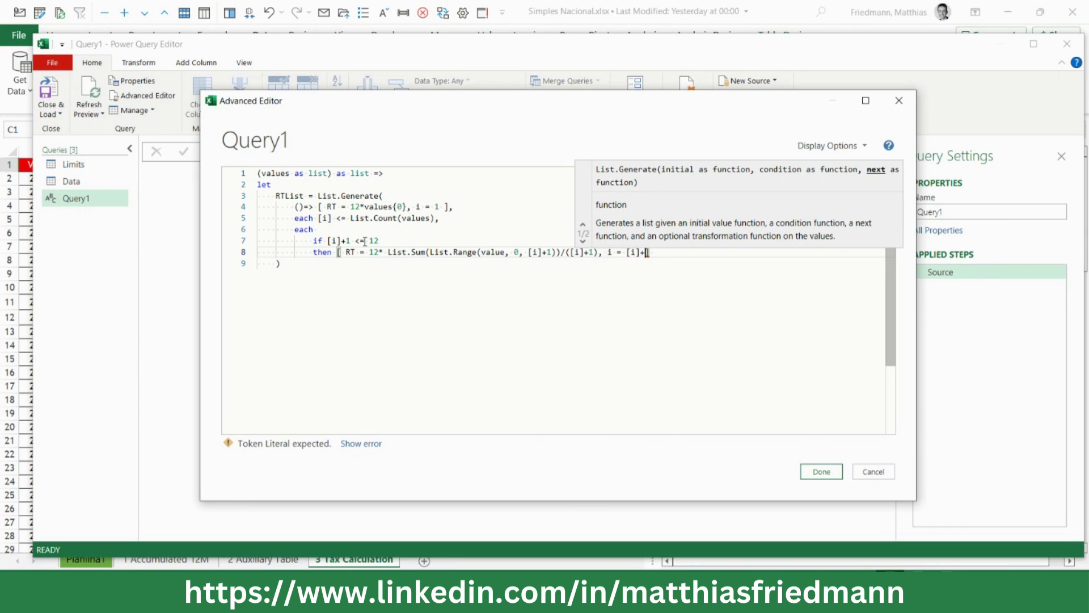
{"action": "type", "text": "1"}
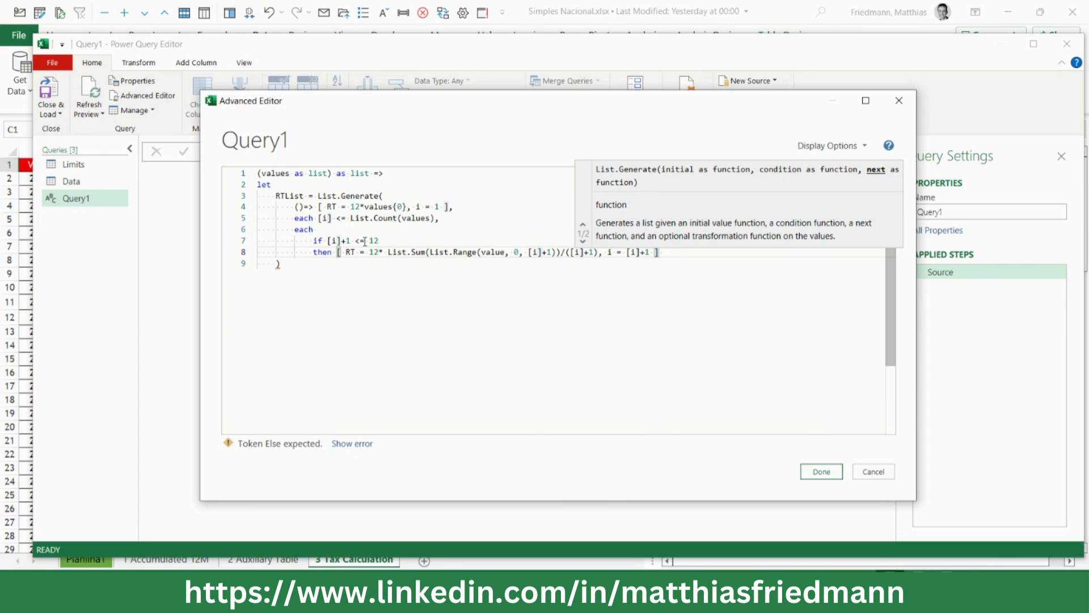
Step: Start an else branch below the then record, opening a record whose first field is RT
{"action": "key", "text": "Return"}
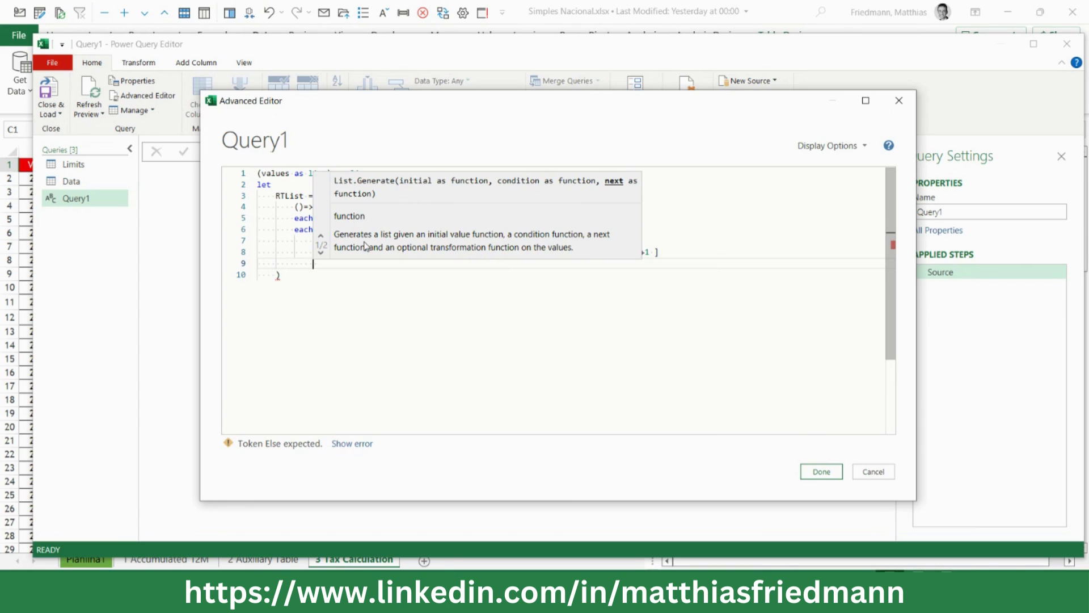
{"action": "type", "text": "else "}
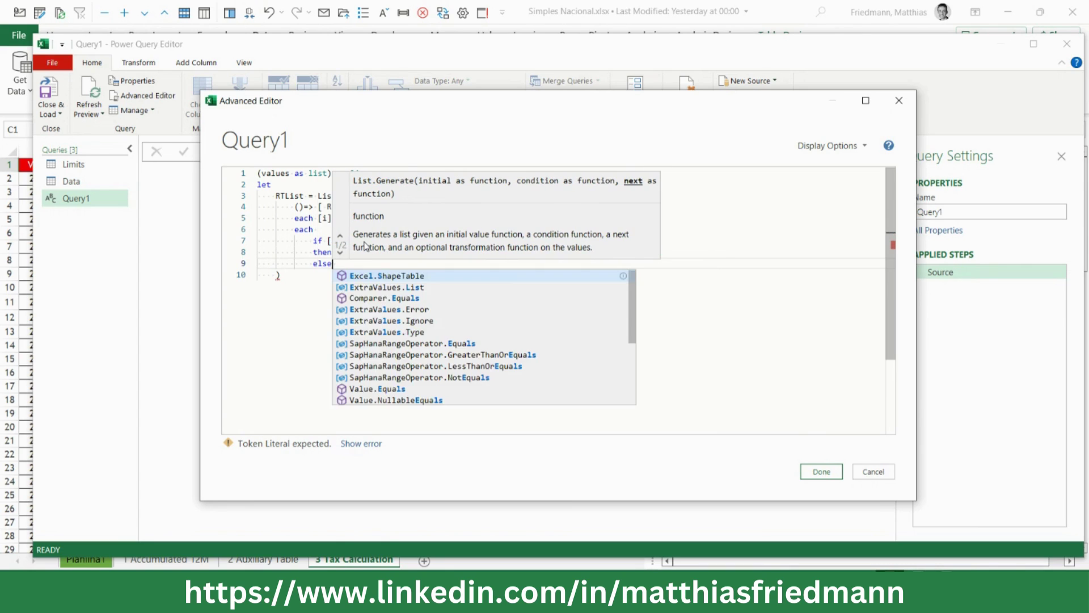
{"action": "type", "text": "["}
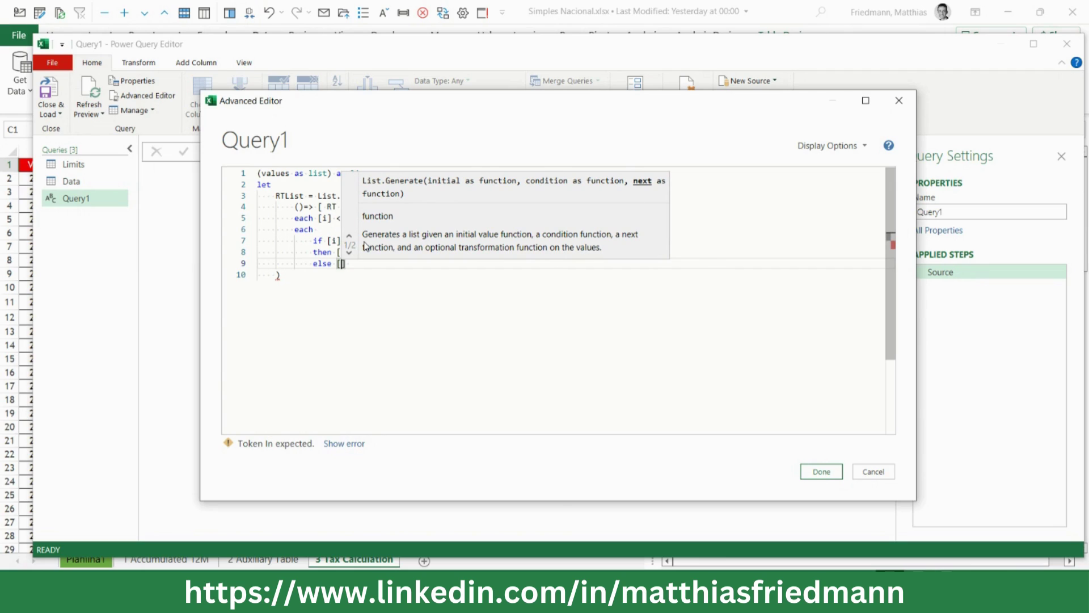
{"action": "type", "text": "lis"}
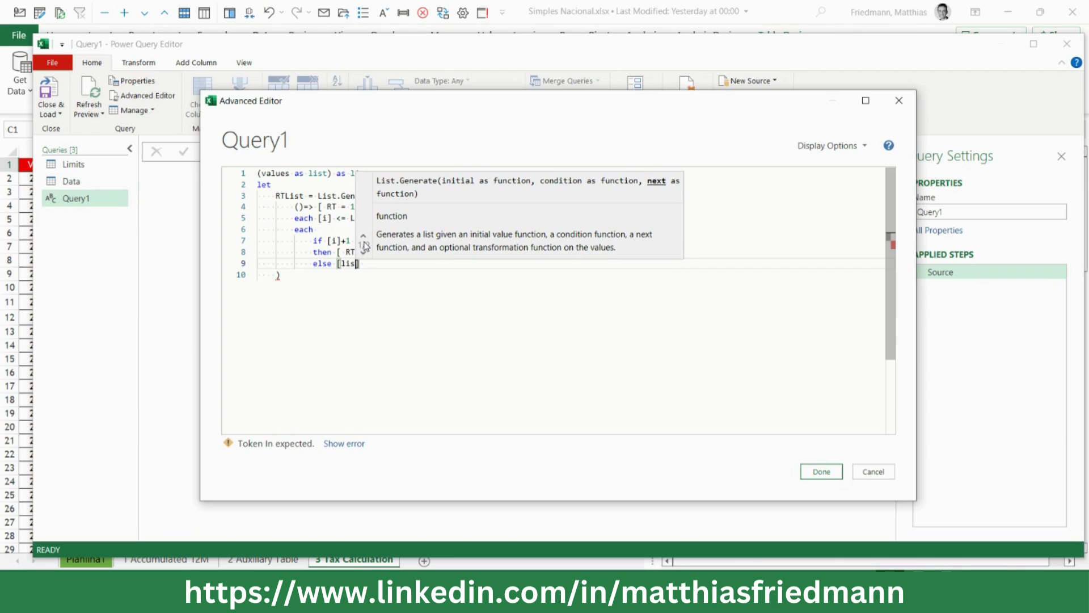
{"action": "key", "text": "BackSpace"}
{"action": "key", "text": "BackSpace"}
{"action": "key", "text": "BackSpace"}
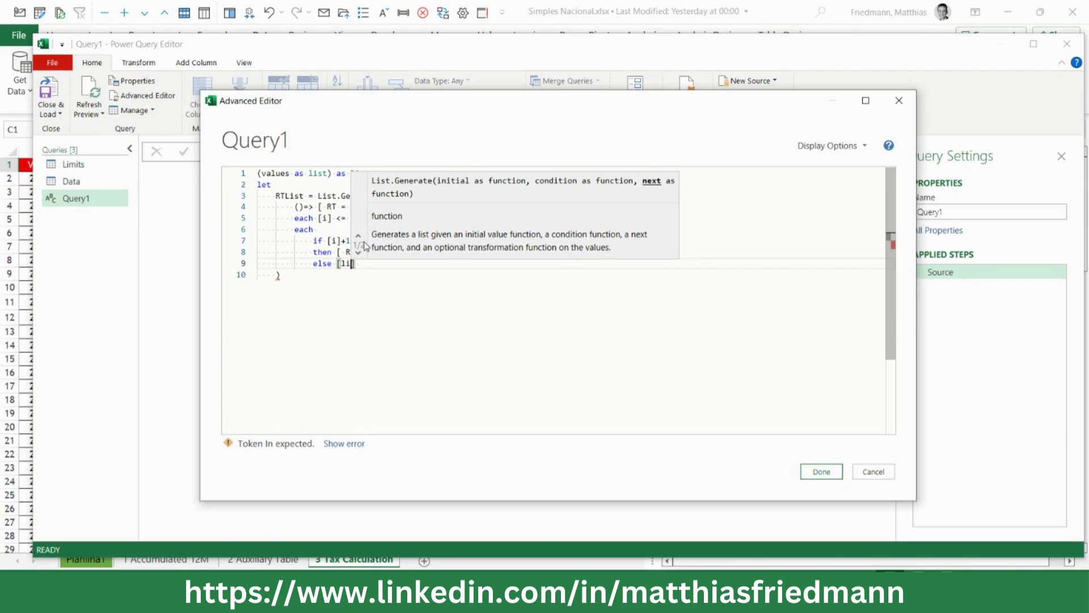
{"action": "type", "text": "RT = "}
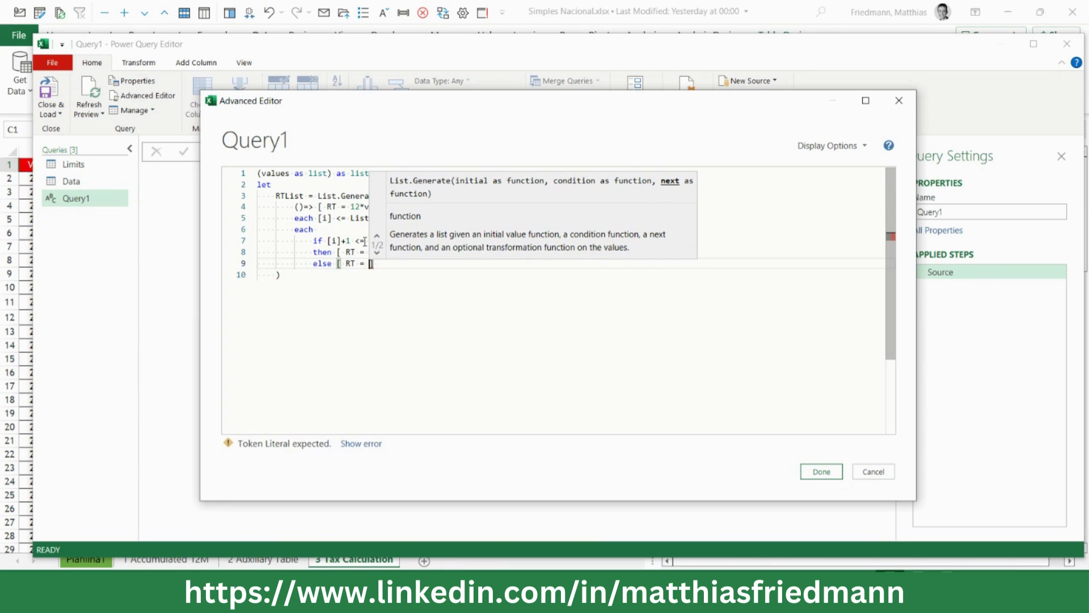
Step: Set the else record's RT field to a List.Sum call containing a nested List.Range function
{"action": "type", "text": "lists"}
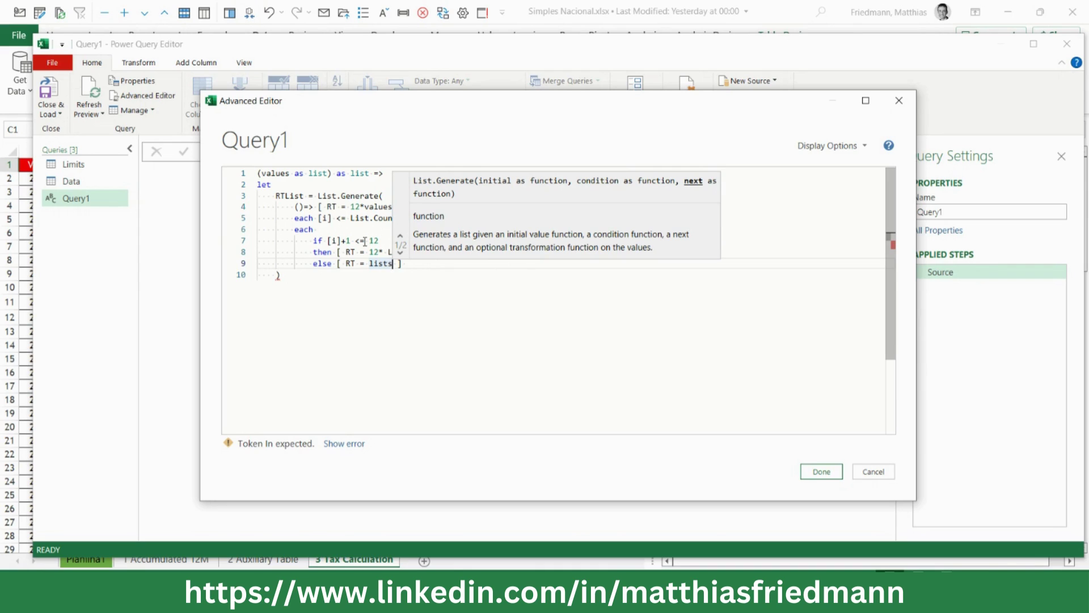
{"action": "type", "text": "List.Sum"}
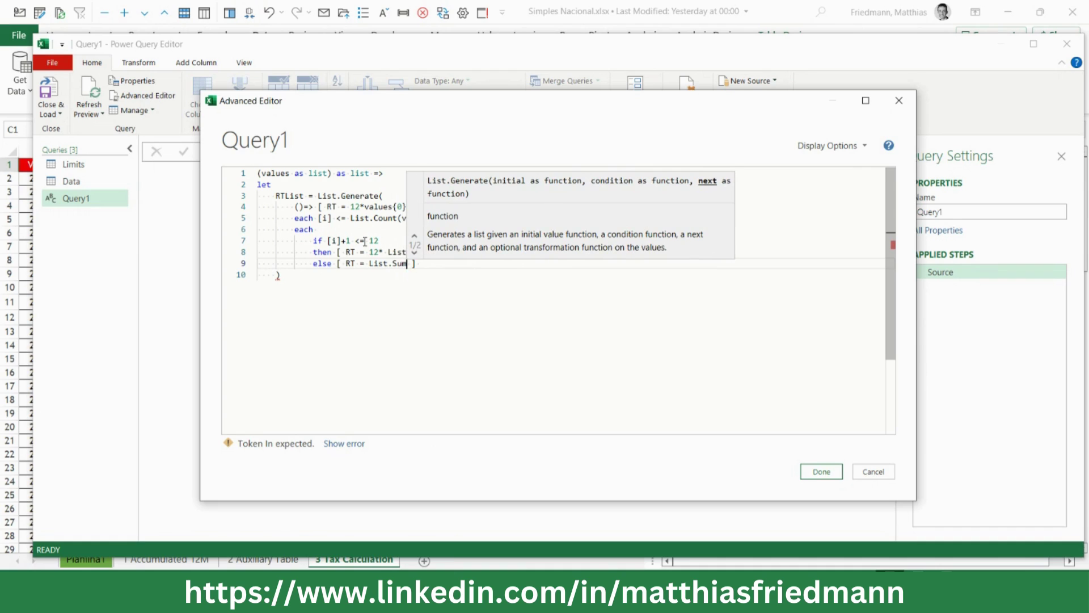
{"action": "type", "text": "("}
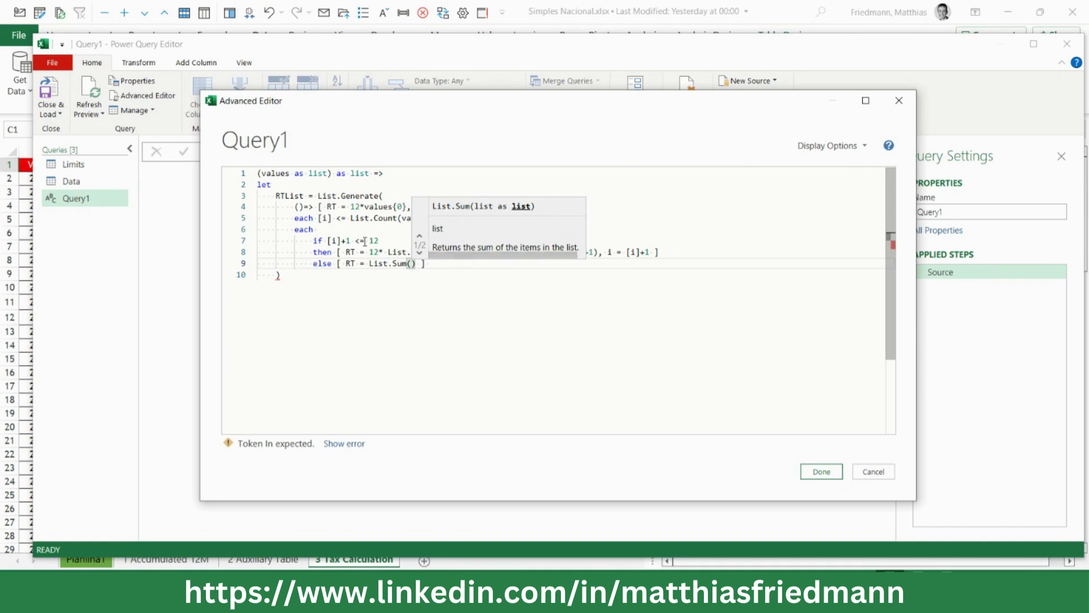
{"action": "type", "text": "list"}
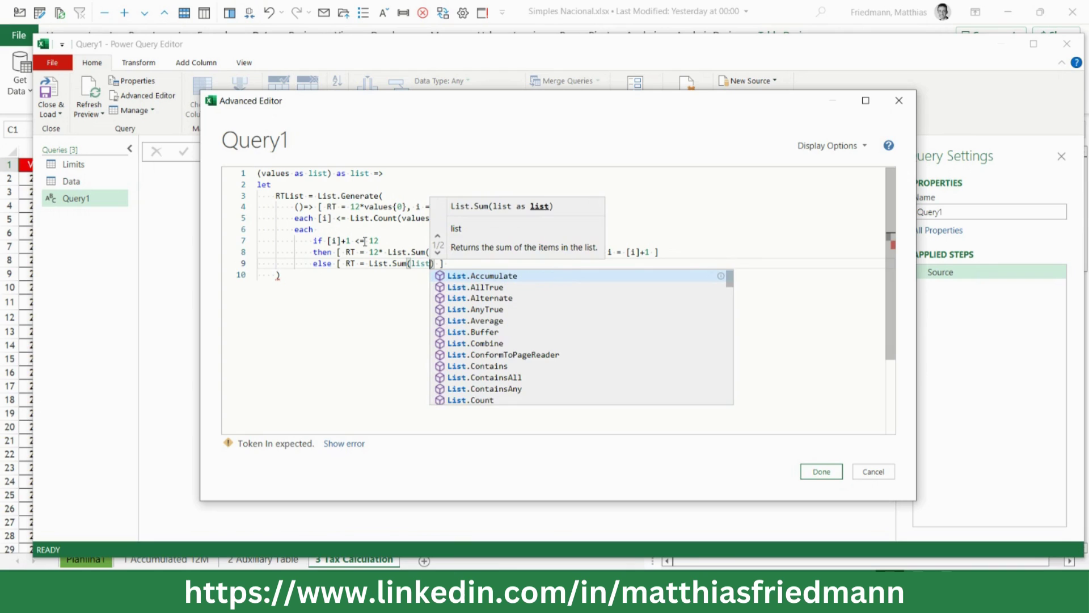
{"action": "type", "text": "ra"}
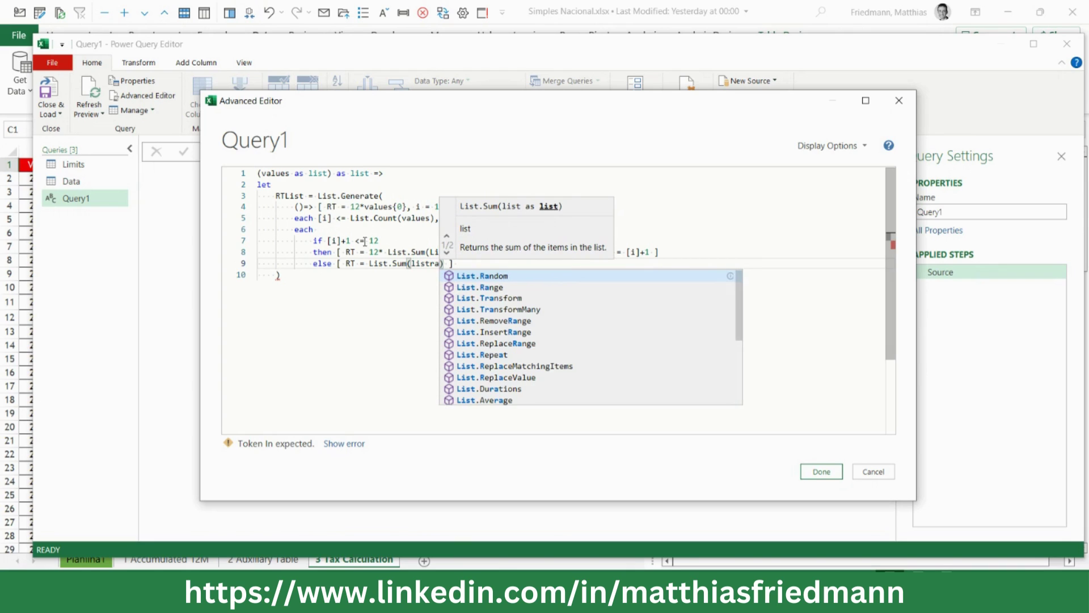
{"action": "left_click", "coordinate": [480, 287]}
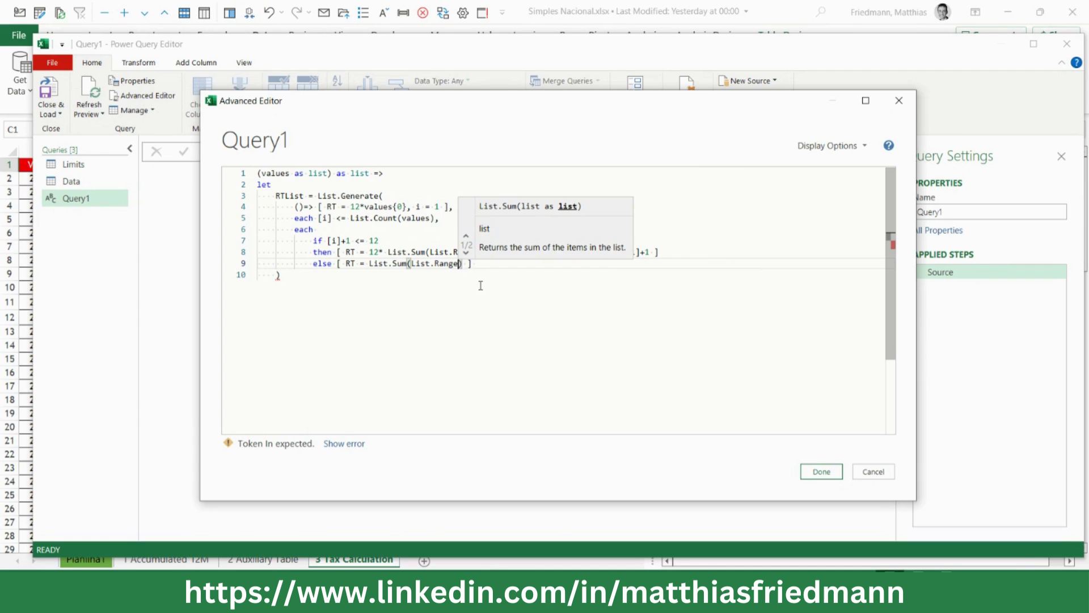
Step: Fill in the else branch's List.Range arguments as values, [i]-12 and 12
{"action": "type", "text": "(va"}
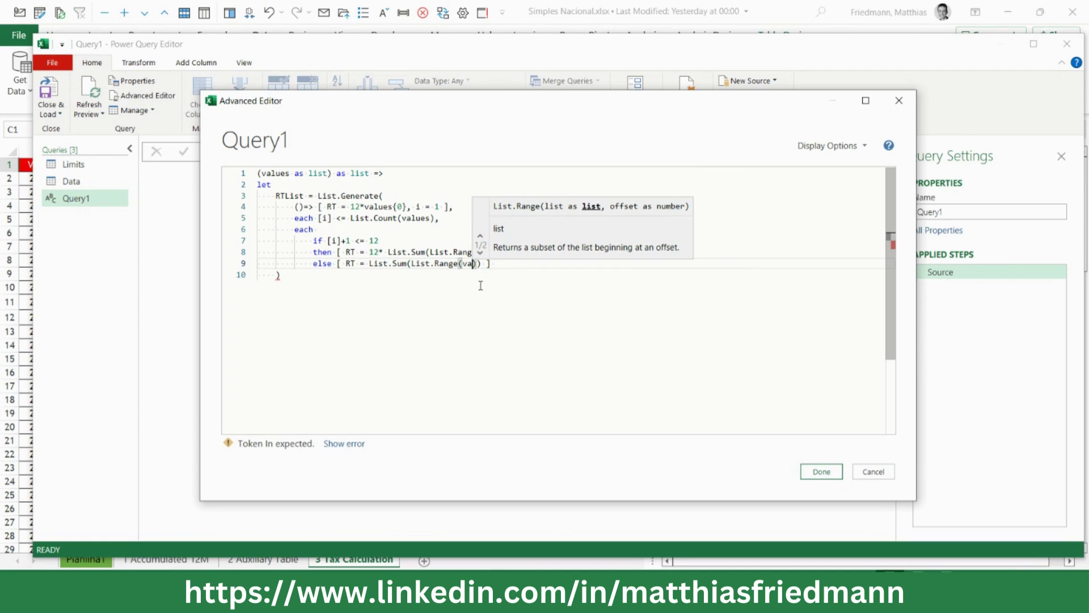
{"action": "type", "text": "lues,"}
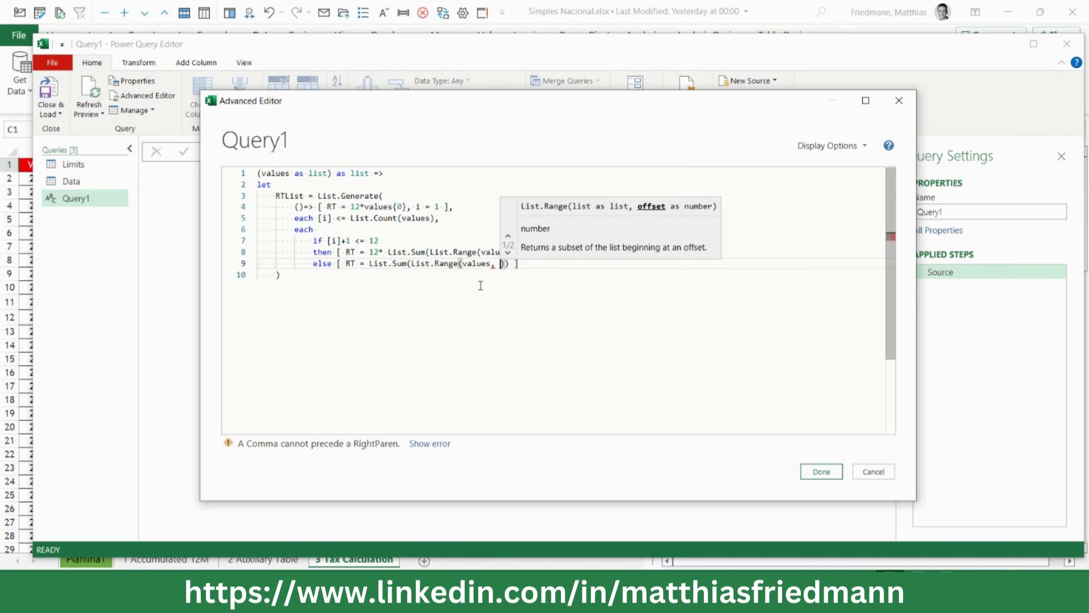
{"action": "type", "text": "["}
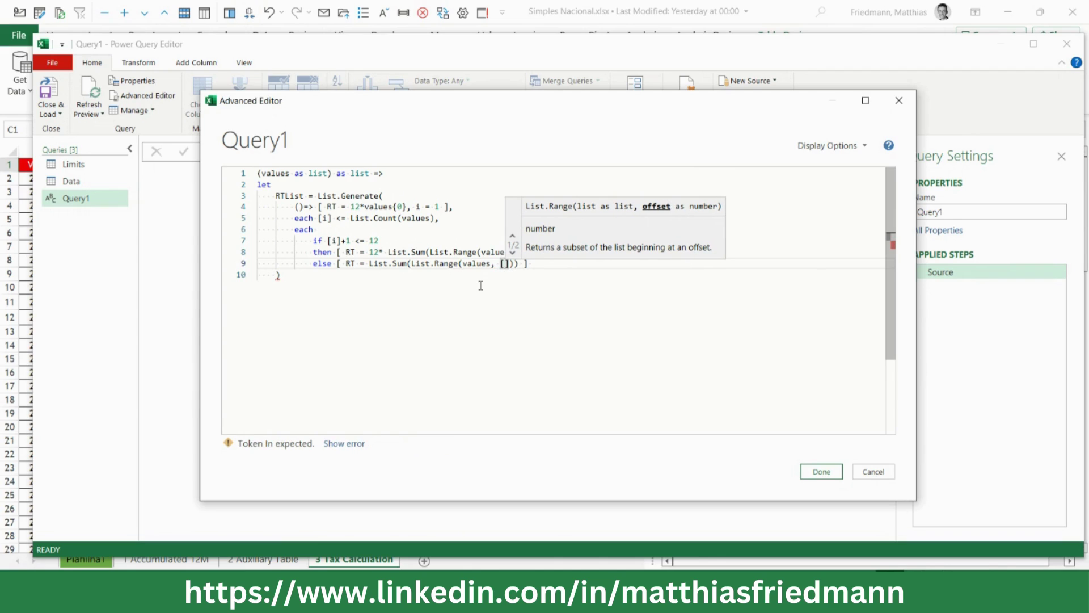
{"action": "type", "text": "i"}
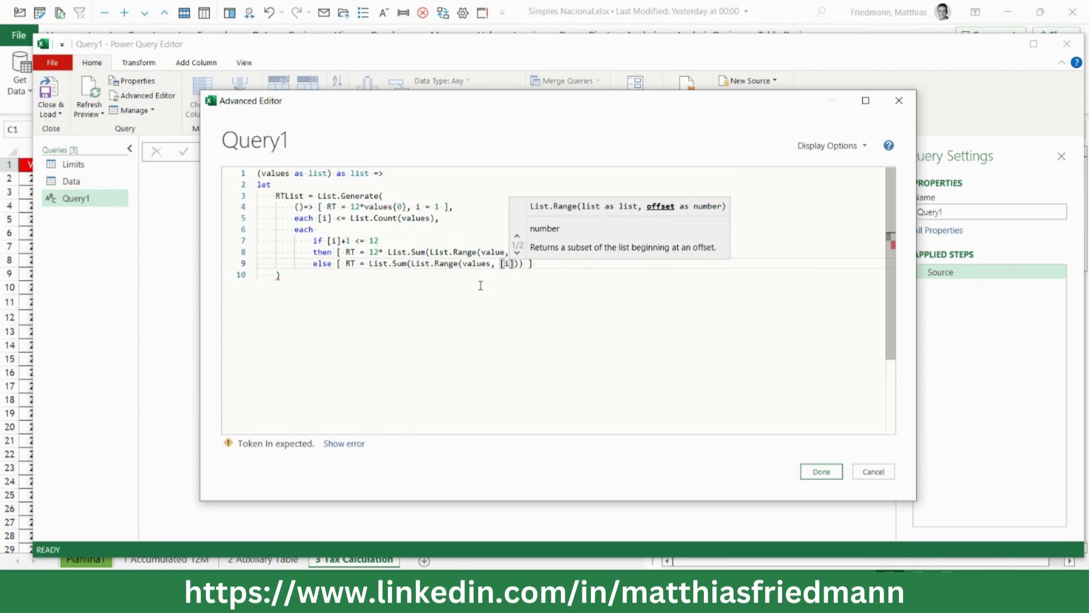
{"action": "type", "text": "]"}
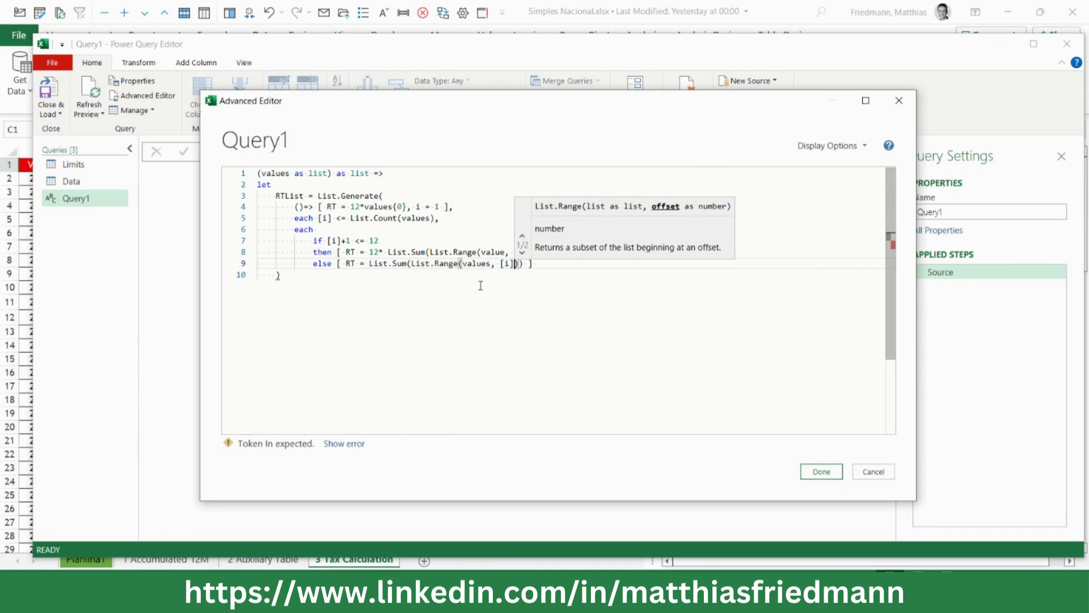
{"action": "type", "text": "-12"}
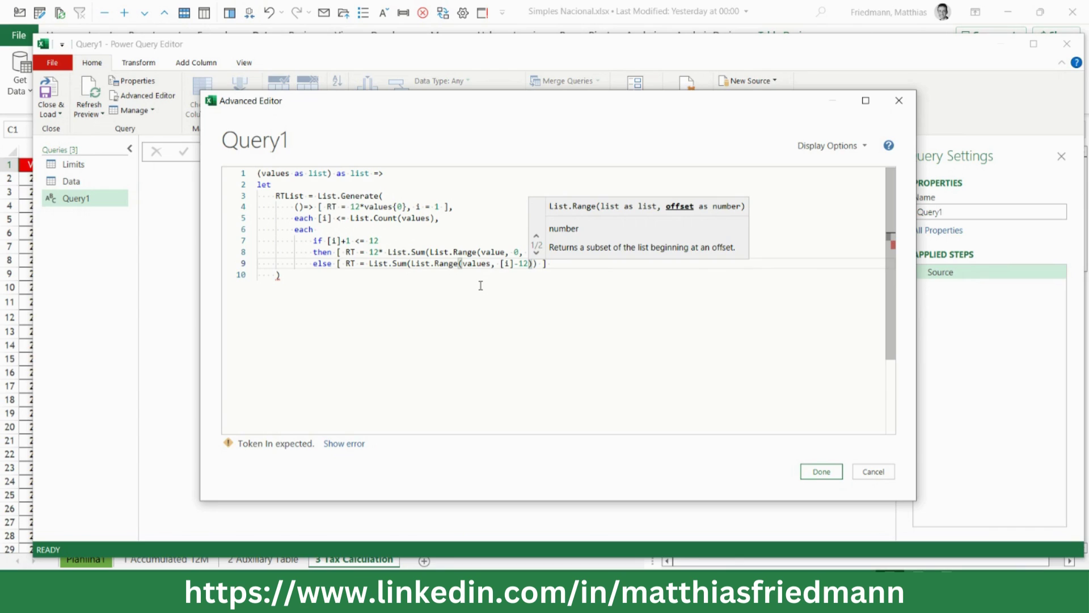
{"action": "type", "text": ", "}
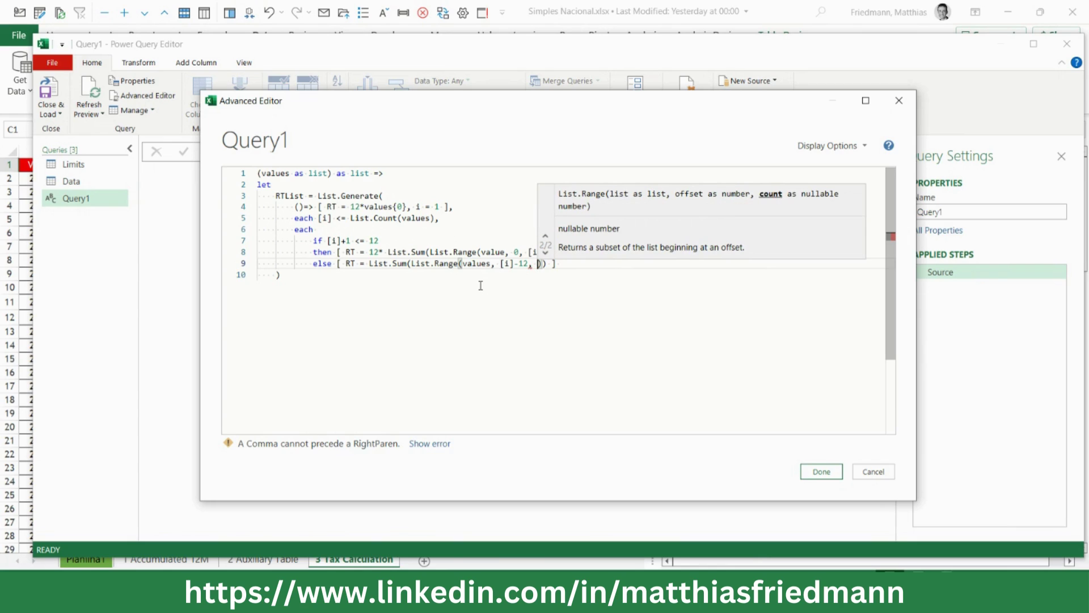
{"action": "type", "text": "12"}
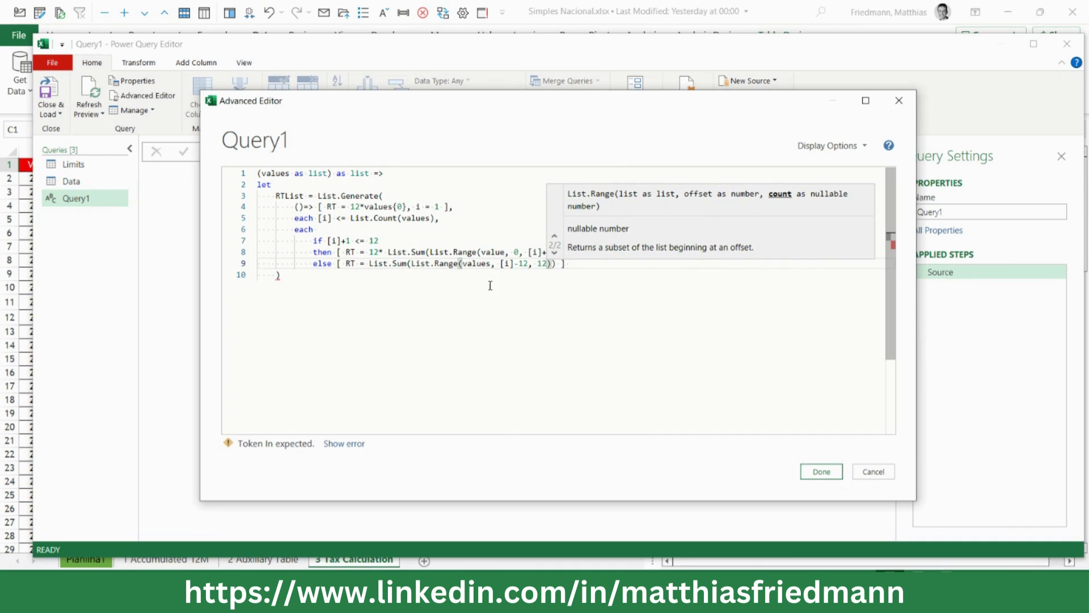
Step: Copy the ", i = [i]+1" field from the then record to the end of the else record
{"action": "left_click", "coordinate": [503, 252]}
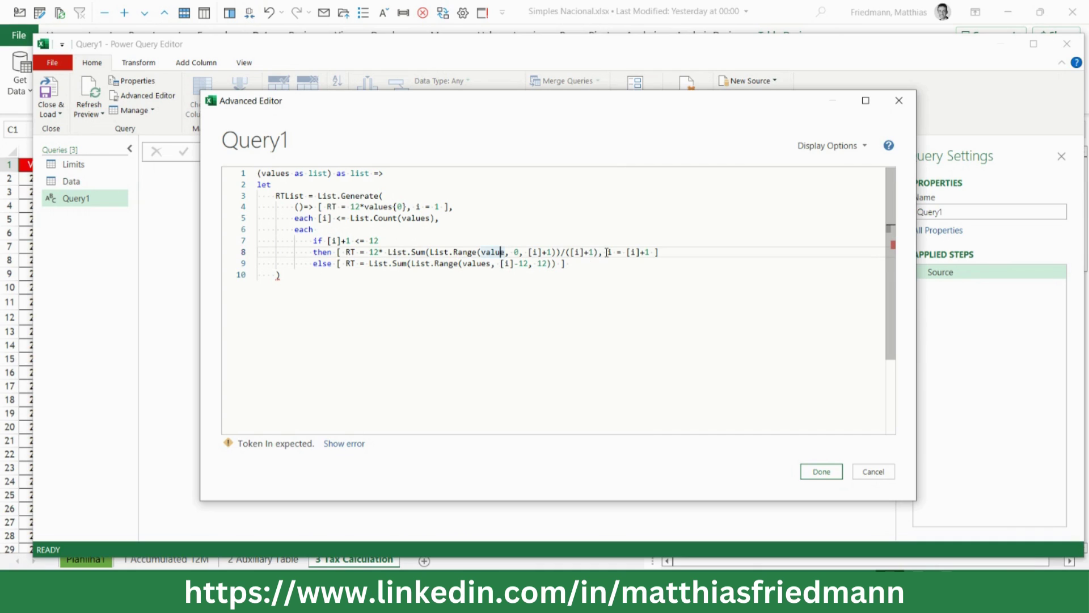
{"action": "left_click_drag", "start_coordinate": [598, 254], "coordinate": [651, 255]}
{"action": "key", "text": "ctrl+c"}
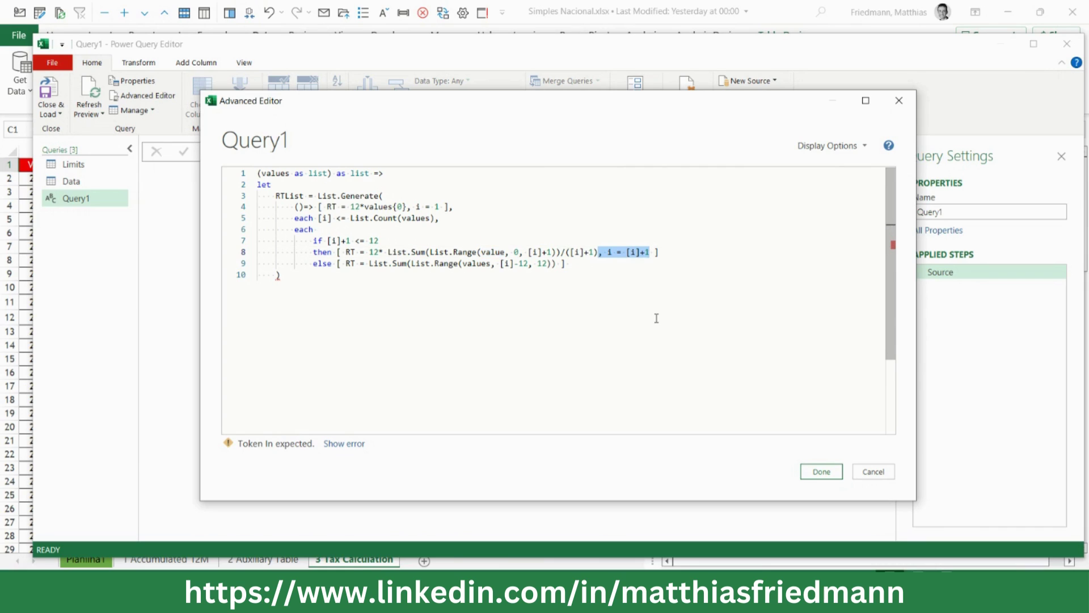
{"action": "left_click", "coordinate": [556, 263]}
{"action": "key", "text": "ctrl+v"}
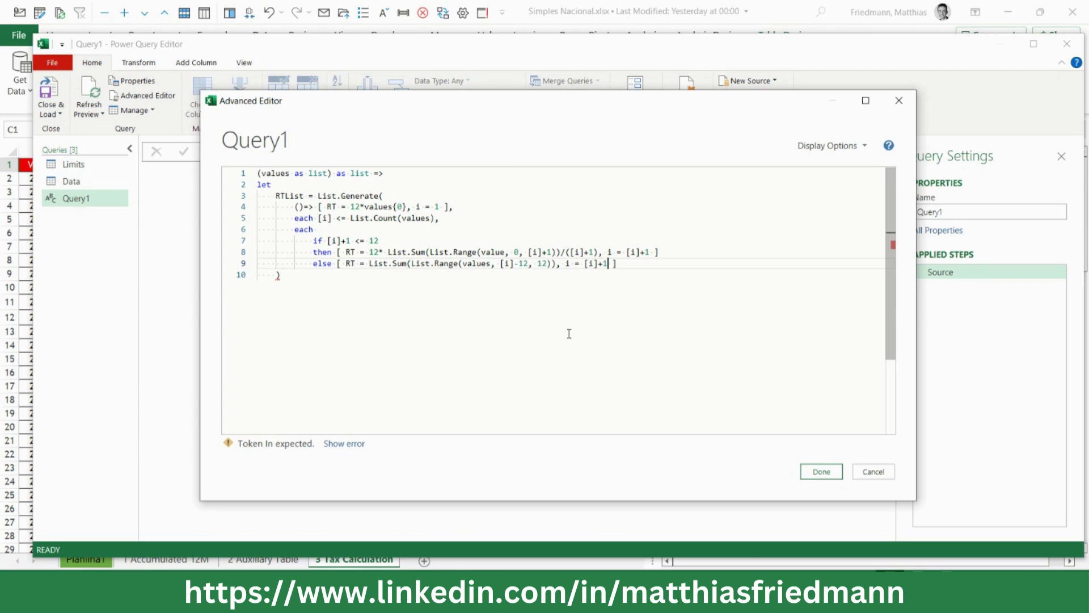
Step: Add each [RT] as the List.Generate selector argument on a new line after the else record
{"action": "left_click", "coordinate": [618, 264]}
{"action": "type", "text": ","}
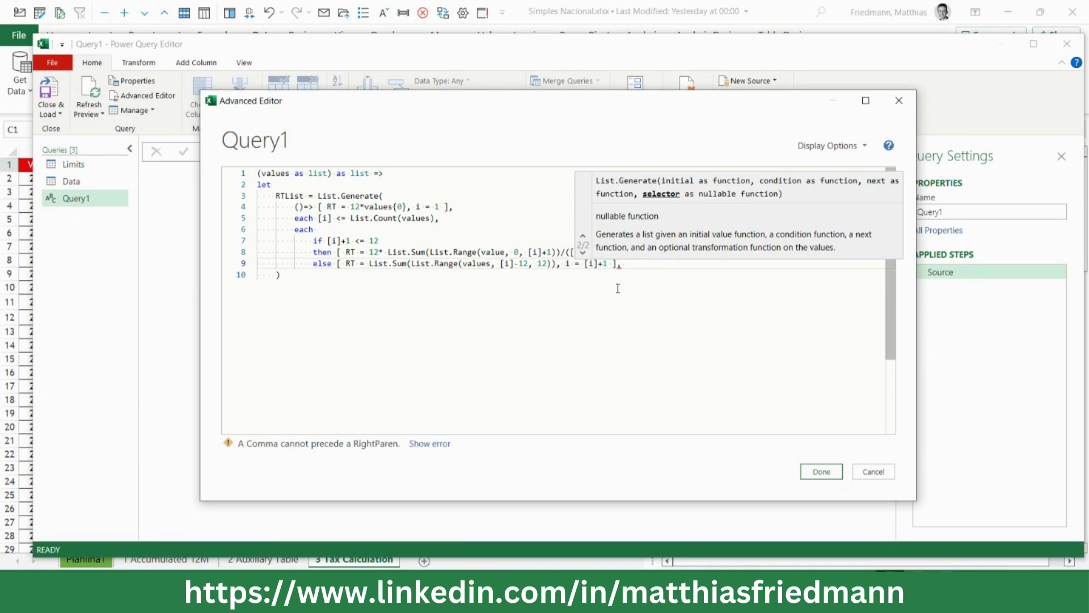
{"action": "key", "text": "Return"}
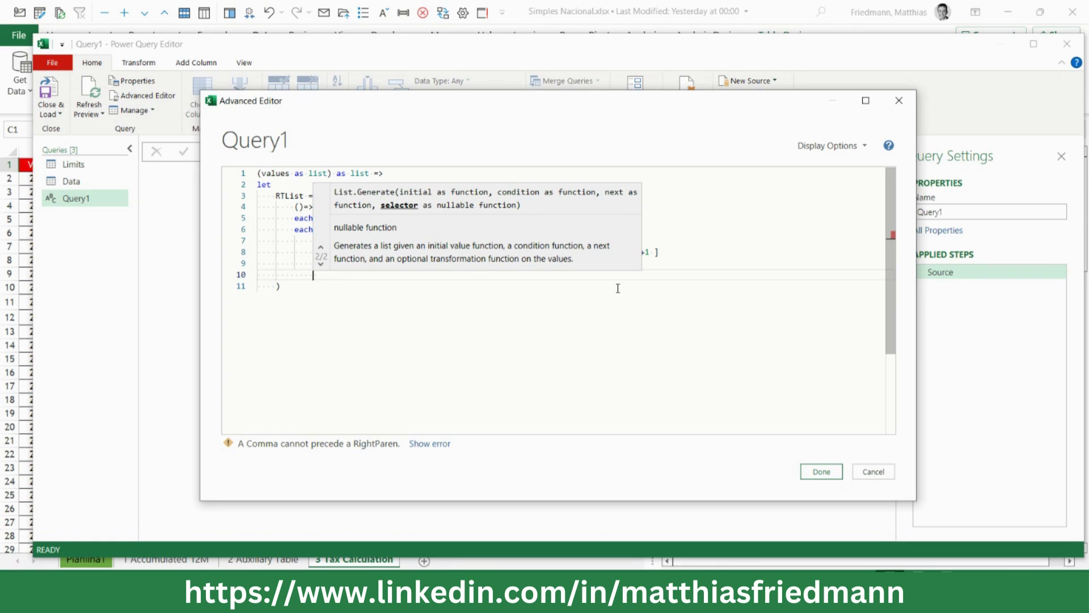
{"action": "type", "text": "each"}
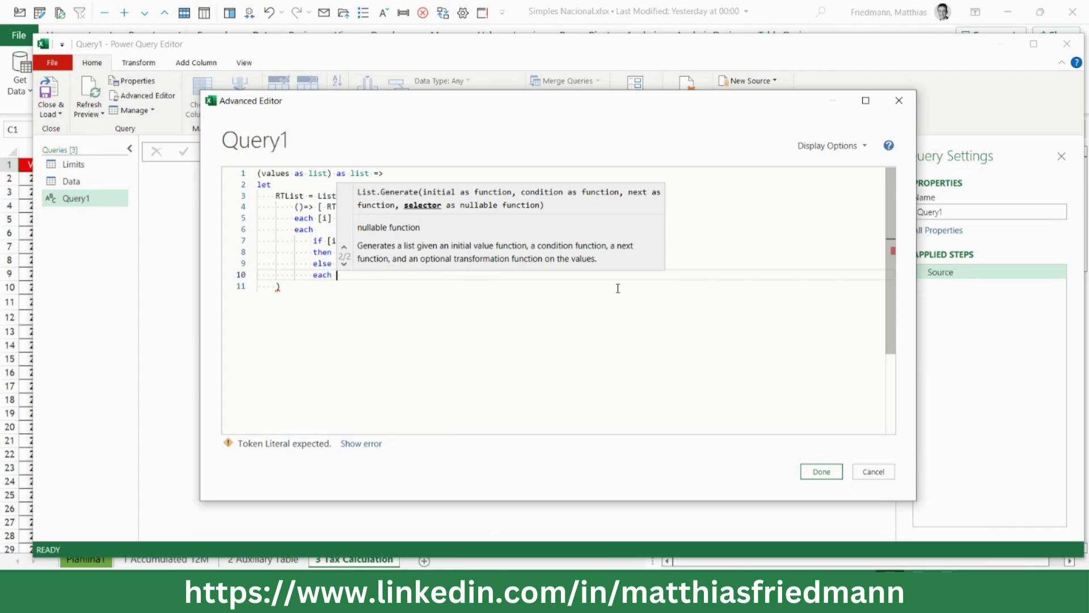
{"action": "type", "text": "["}
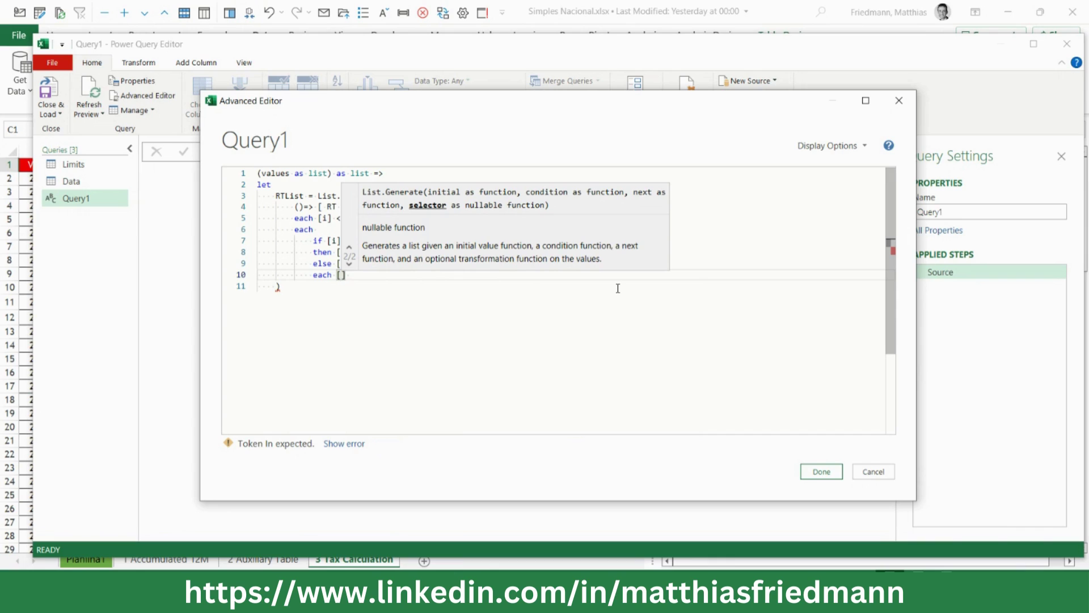
{"action": "type", "text": "RT"}
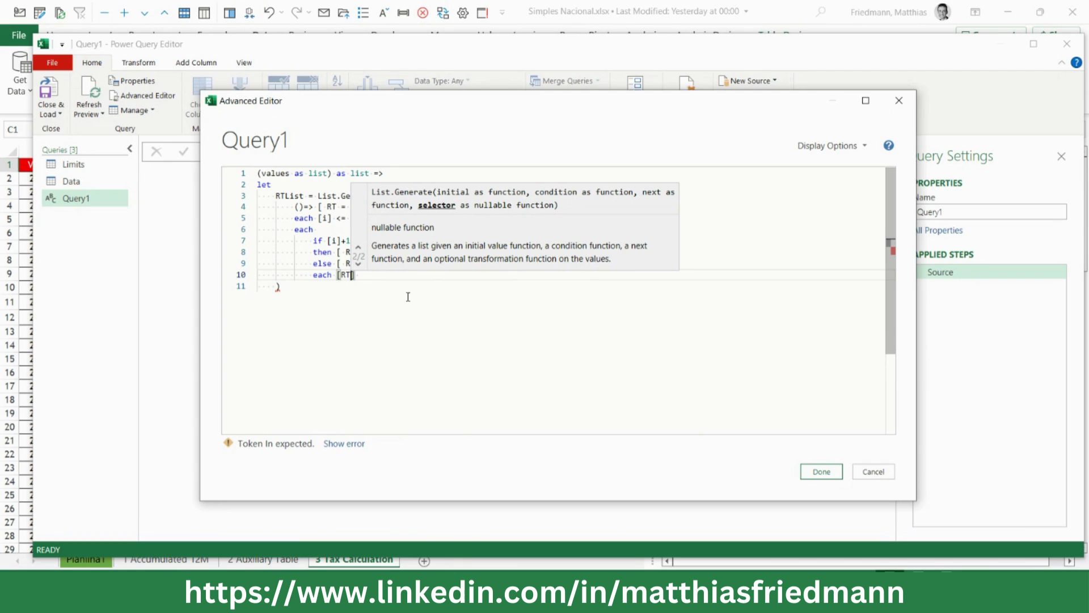
Step: Add an in clause returning RTList after List.Generate, and correct the first List.Range argument in the then record to values
{"action": "left_click", "coordinate": [303, 289]}
{"action": "key", "text": "Return"}
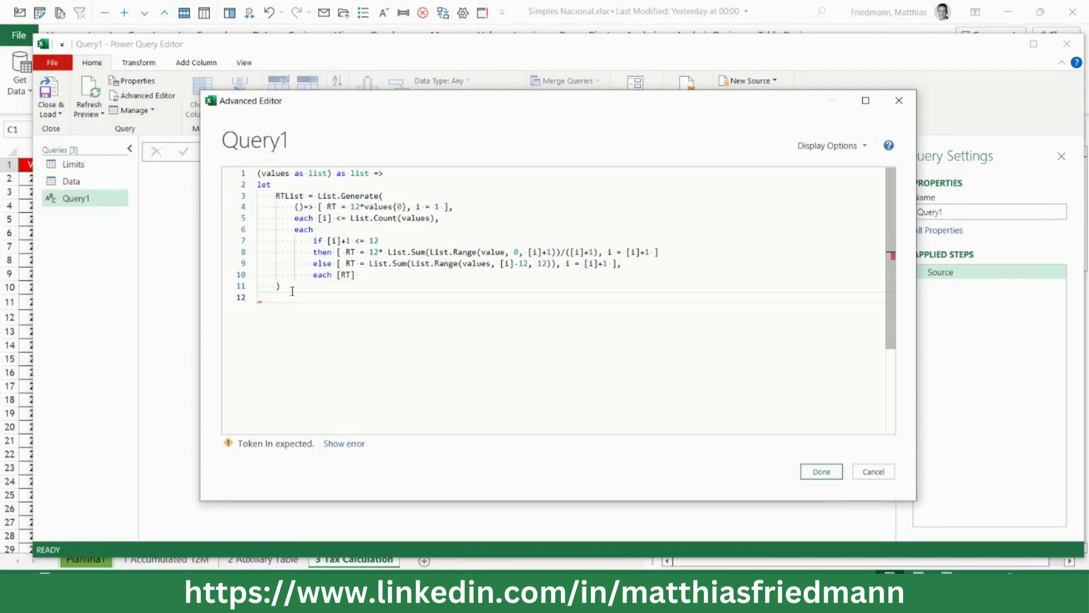
{"action": "key", "text": "BackSpace"}
{"action": "type", "text": "in"}
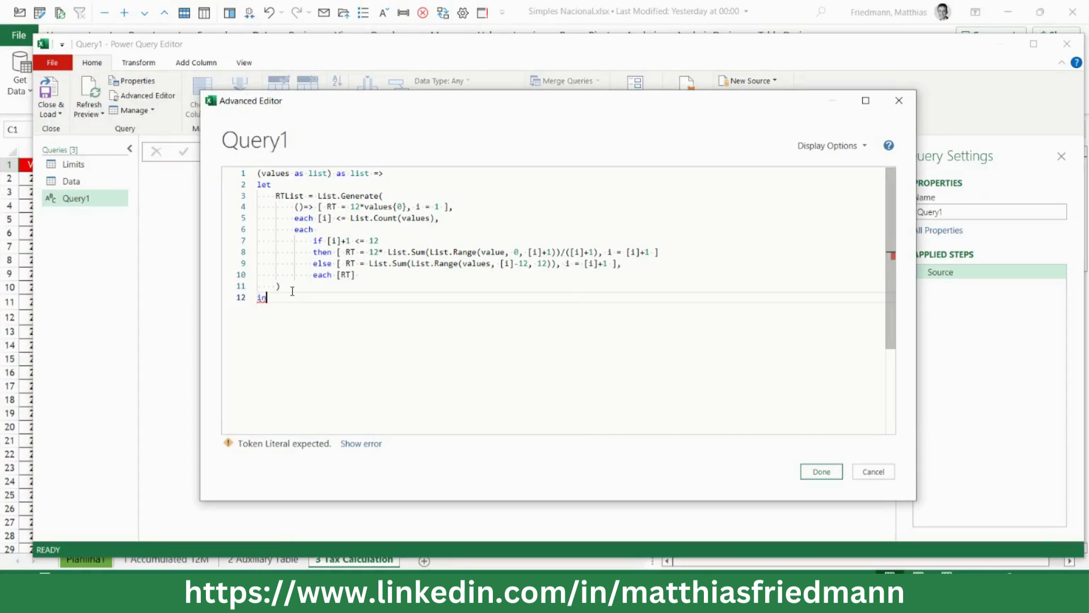
{"action": "key", "text": "Return"}
{"action": "key", "text": "Tab"}
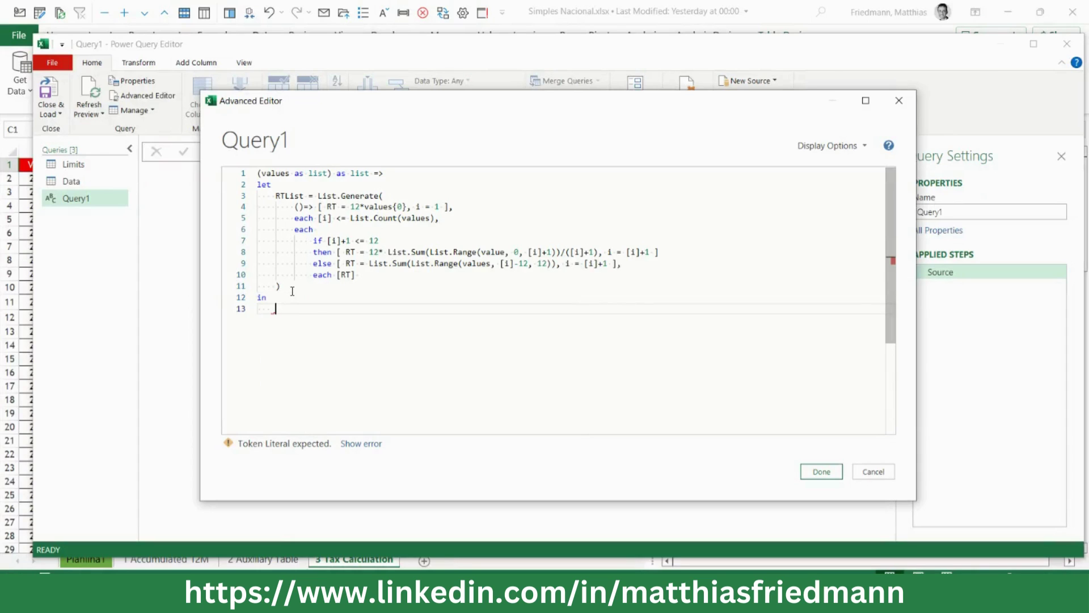
{"action": "type", "text": "RT"}
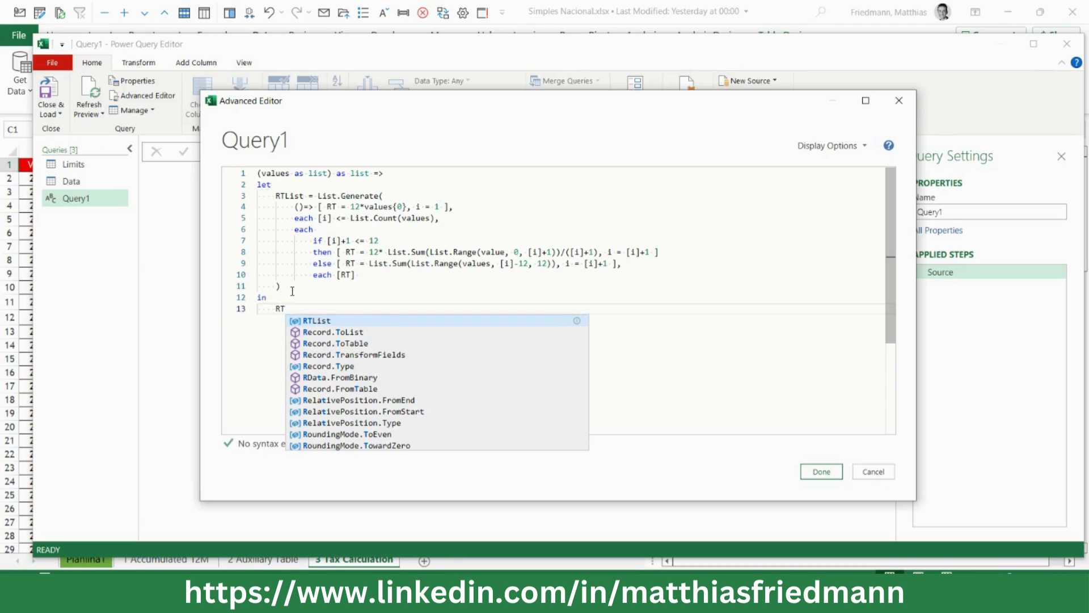
{"action": "key", "text": "Tab"}
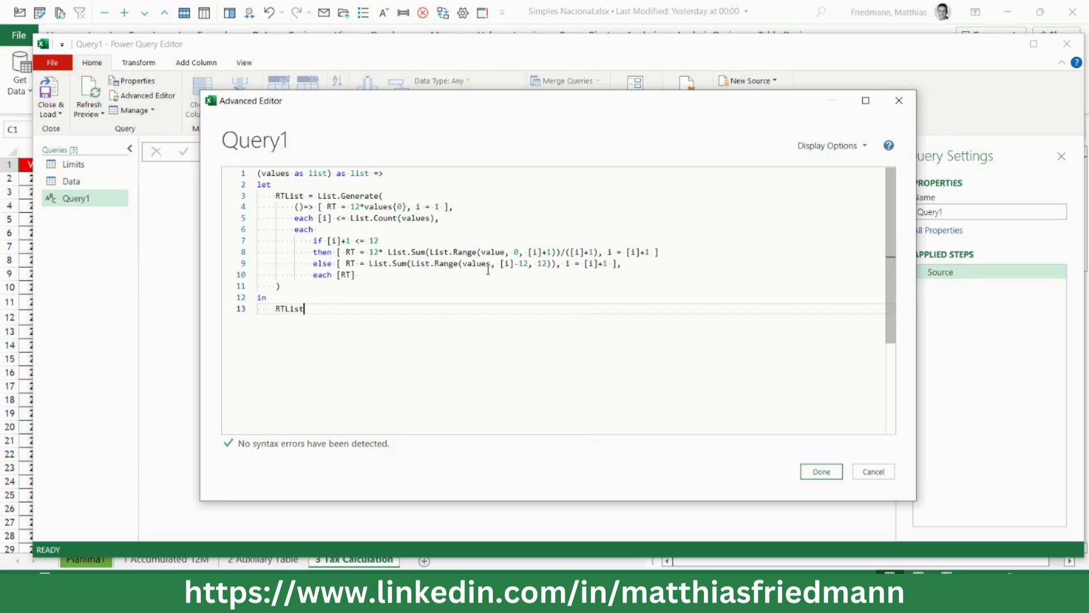
{"action": "left_click", "coordinate": [505, 253]}
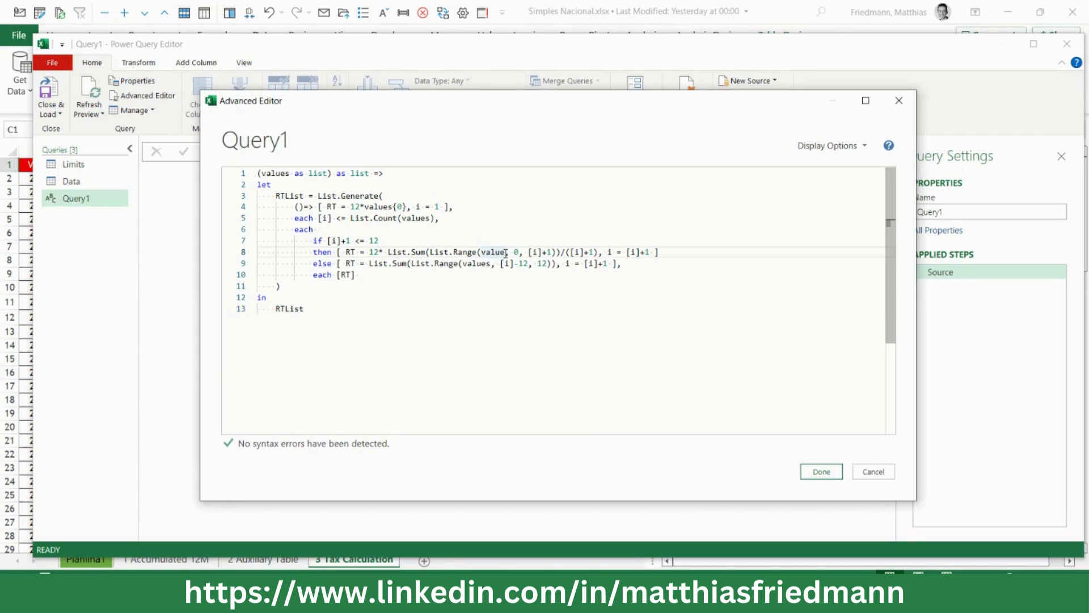
{"action": "type", "text": "s"}
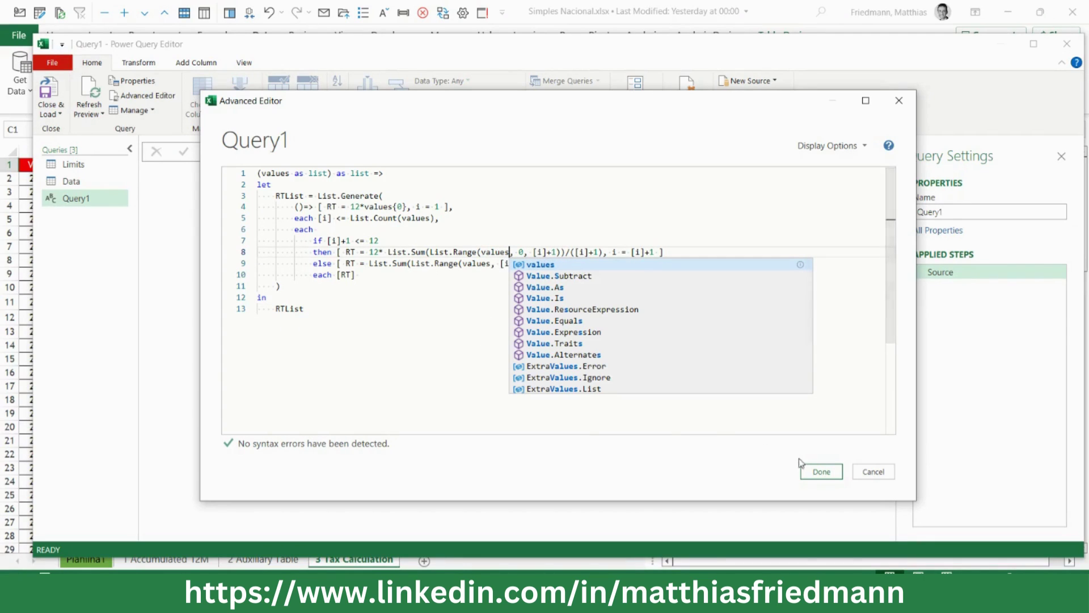
Step: Accept the function code, then rename the query fxRunningTotal and place it directly above the Data query
{"action": "left_click", "coordinate": [811, 473]}
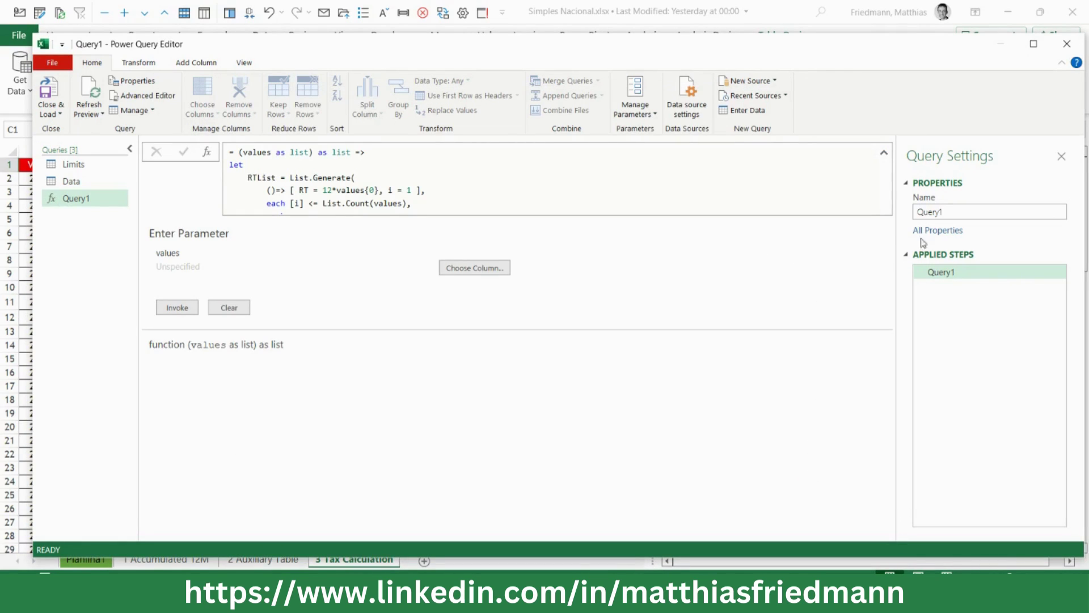
{"action": "double_click", "coordinate": [925, 214]}
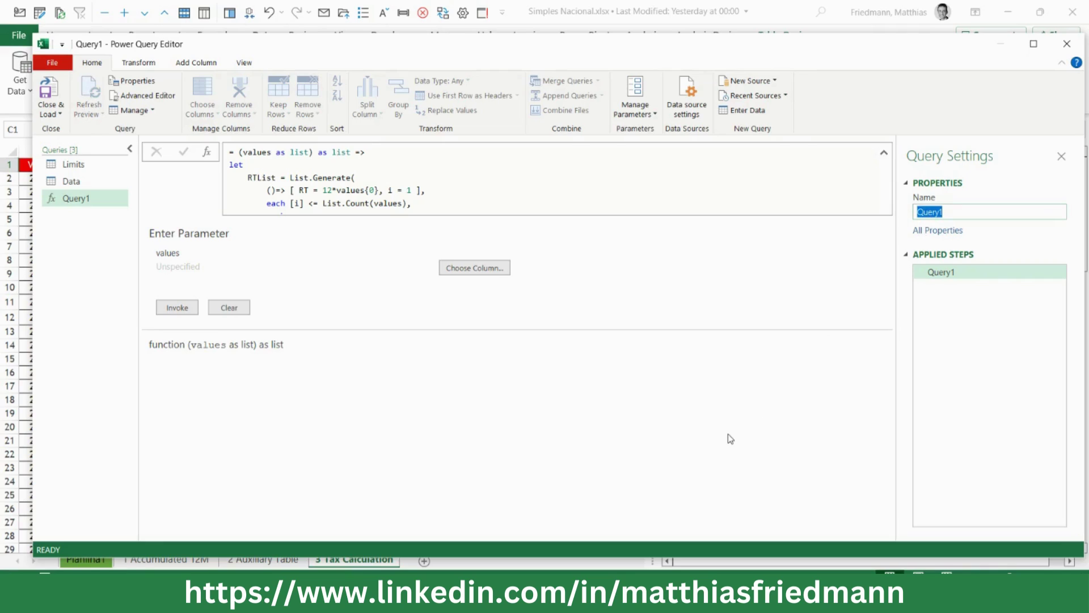
{"action": "type", "text": "fxRunningTotal"}
{"action": "left_click", "coordinate": [994, 430]}
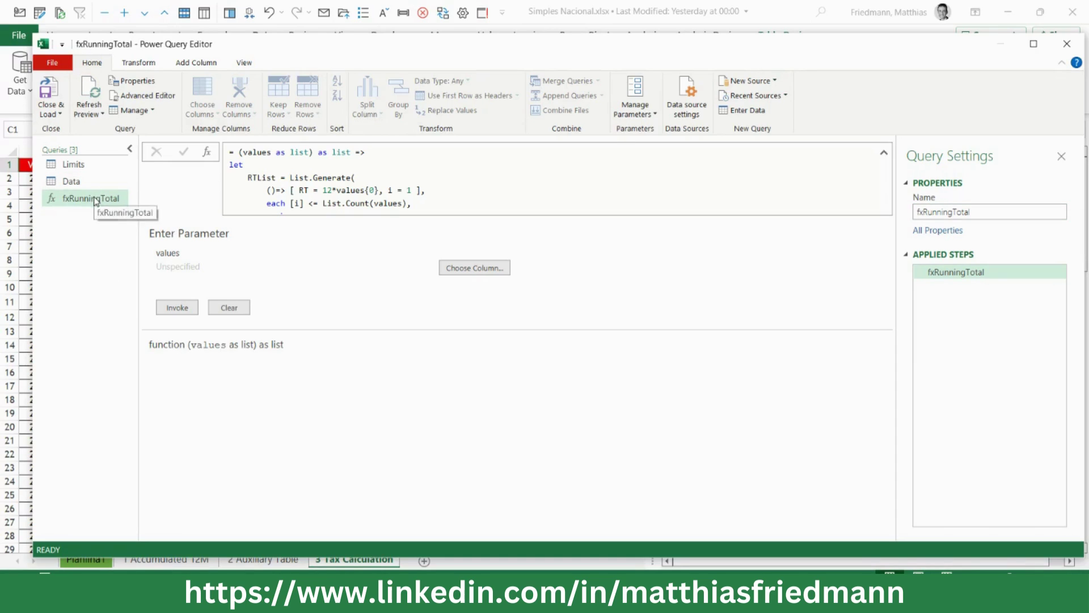
{"action": "left_click_drag", "start_coordinate": [95, 199], "coordinate": [97, 178]}
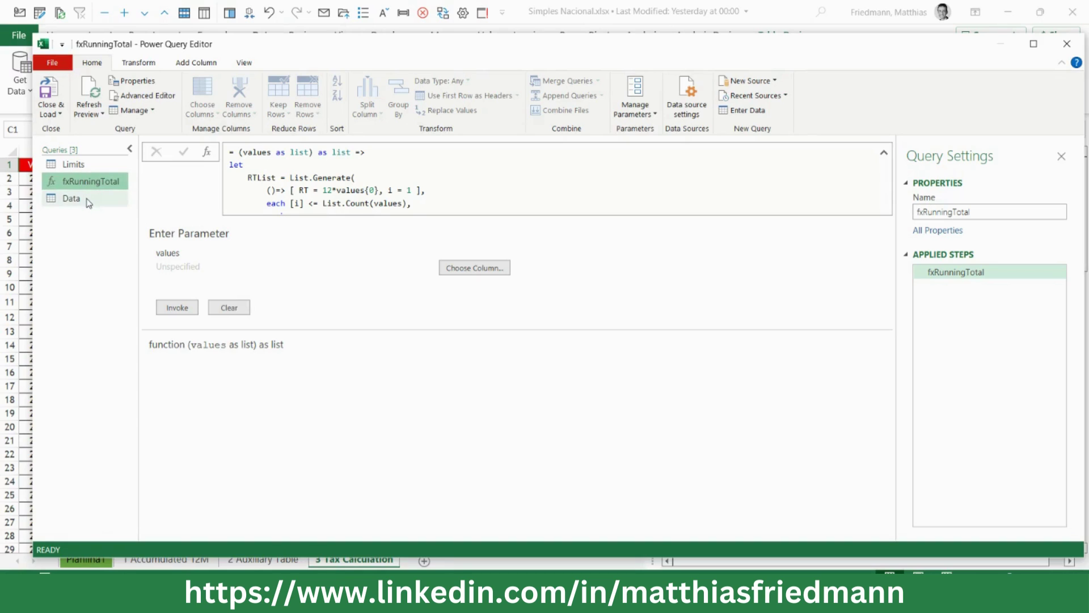
Step: Add a custom step after Source in the Data query and name it RT
{"action": "left_click", "coordinate": [88, 200]}
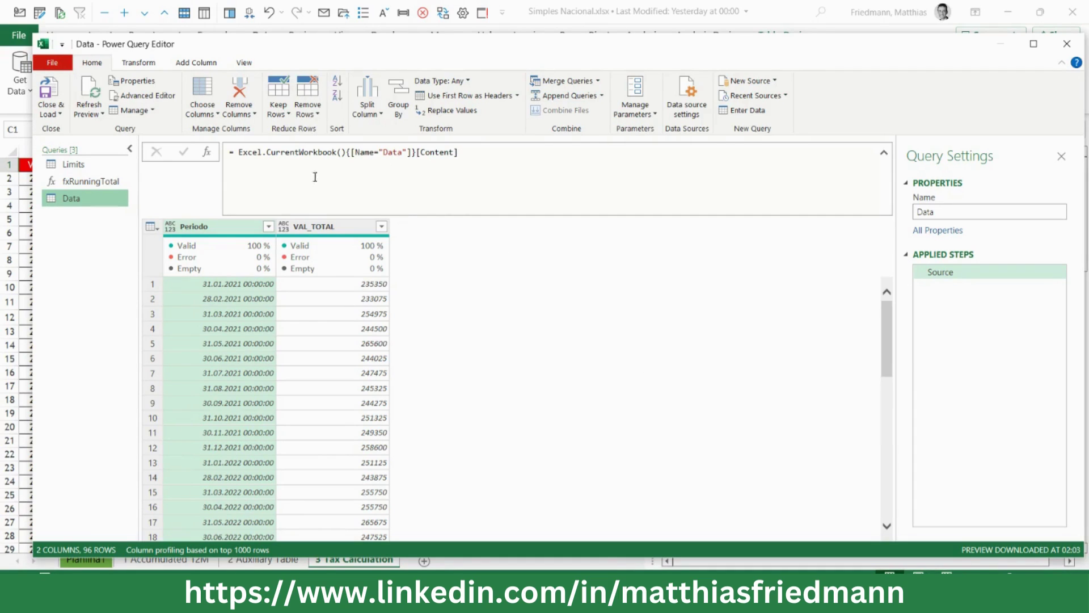
{"action": "left_click", "coordinate": [207, 153]}
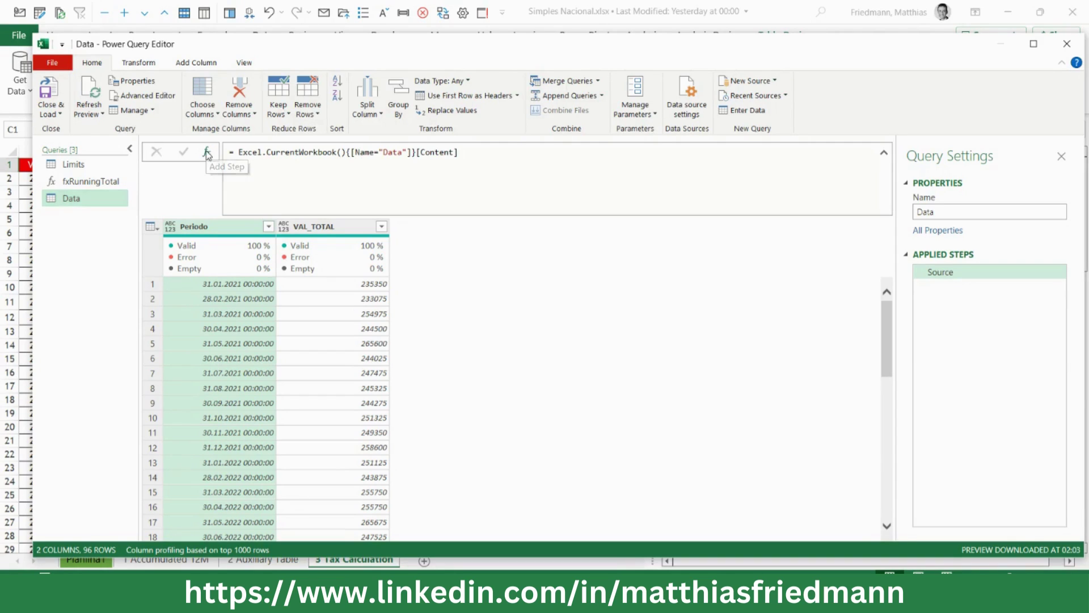
{"action": "left_click", "coordinate": [940, 289]}
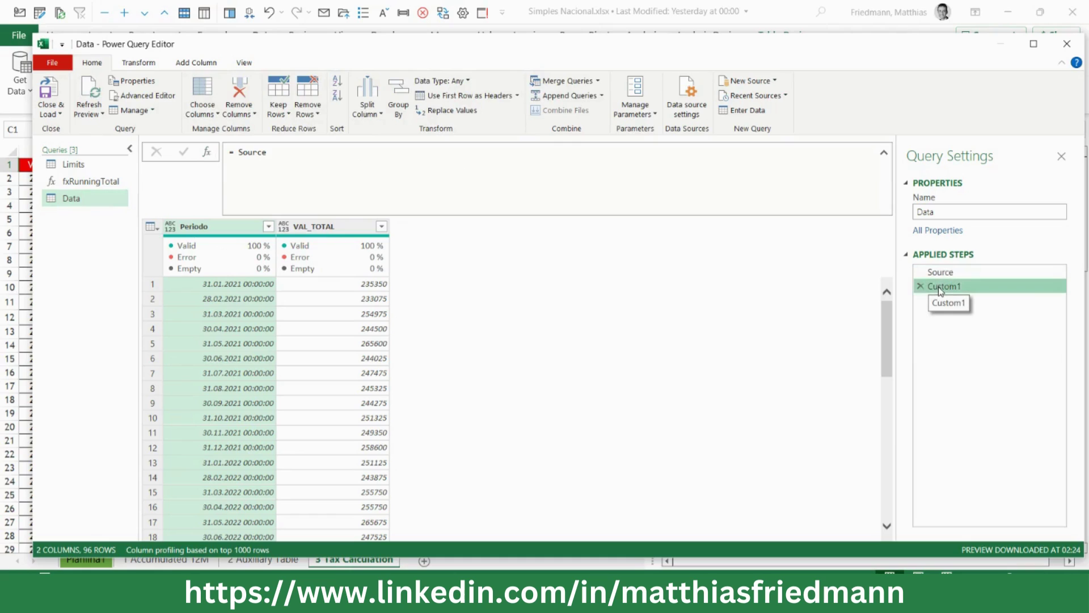
{"action": "left_click", "coordinate": [940, 288]}
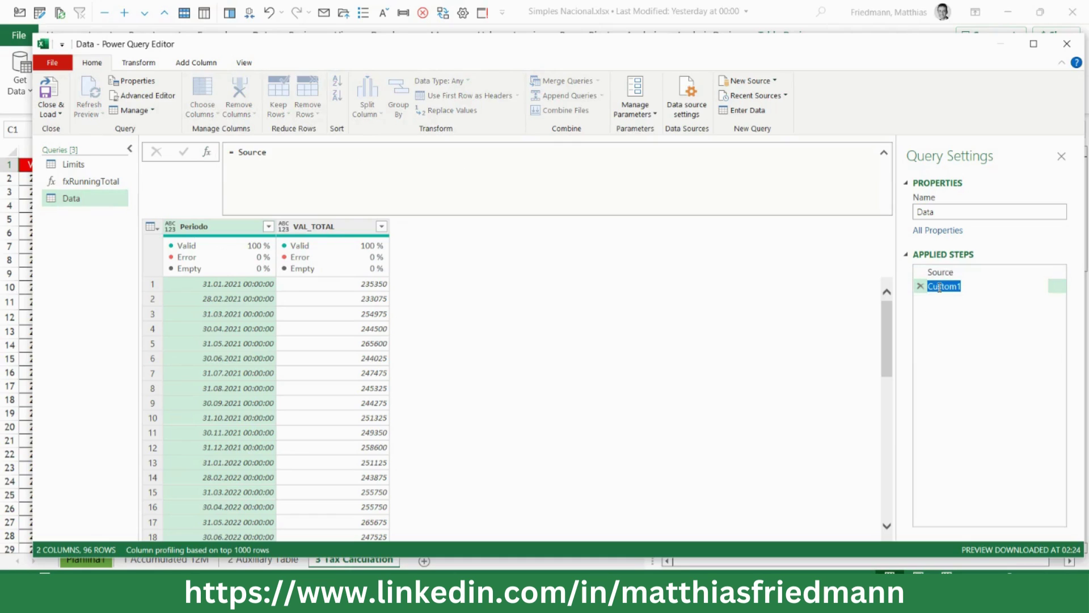
{"action": "type", "text": "RT"}
{"action": "key", "text": "Return"}
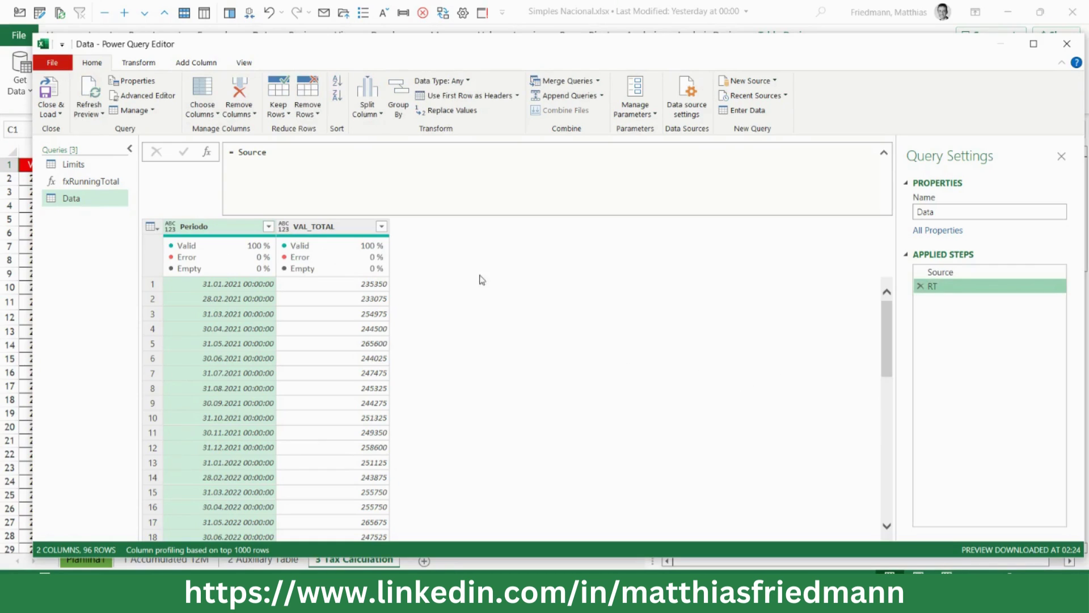
Step: Replace Source in the RT step's formula with a Table.FromColumns call whose arguments start on a new line
{"action": "double_click", "coordinate": [252, 152]}
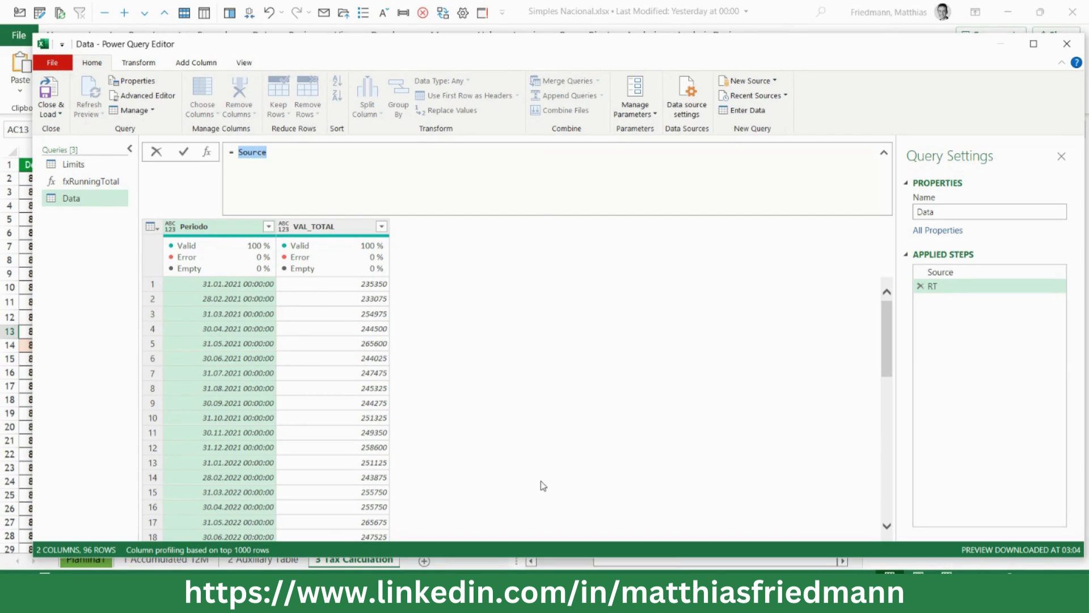
{"action": "type", "text": "tablefrom"}
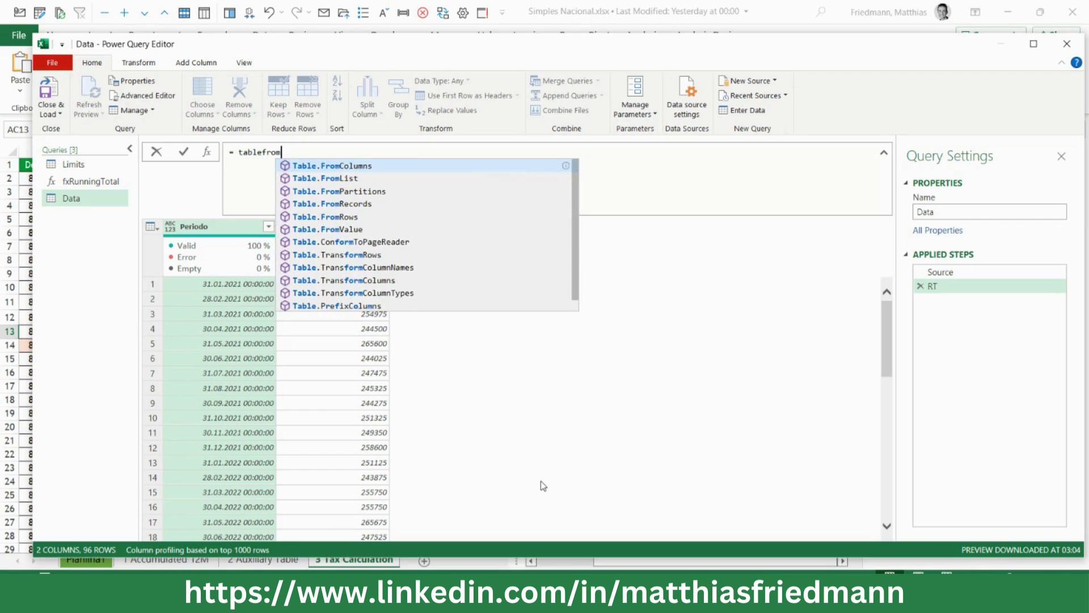
{"action": "key", "text": "Tab"}
{"action": "type", "text": "("}
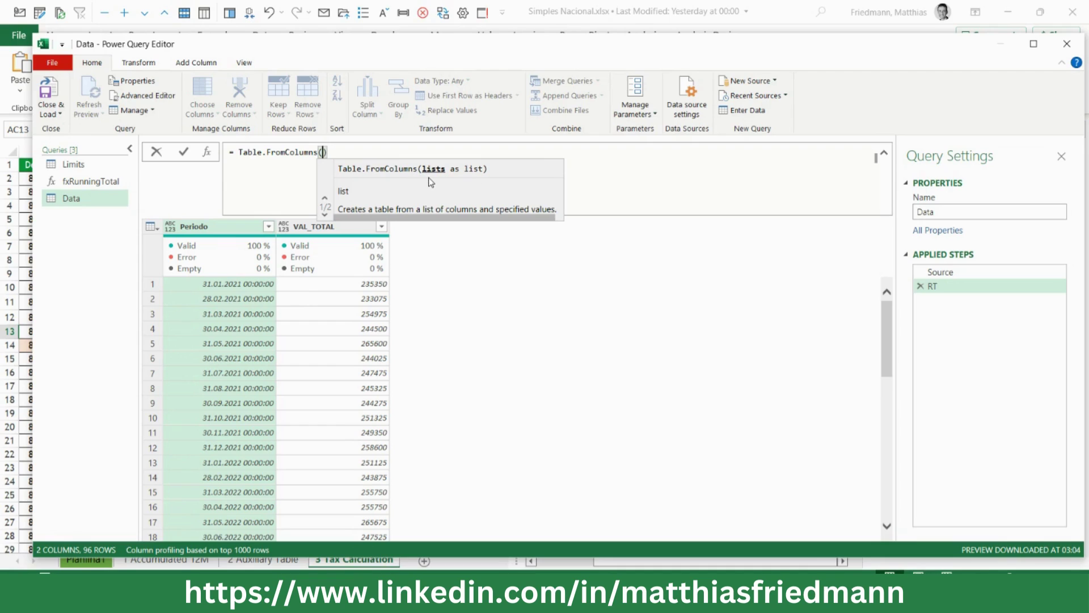
{"action": "key", "text": "shift+Return"}
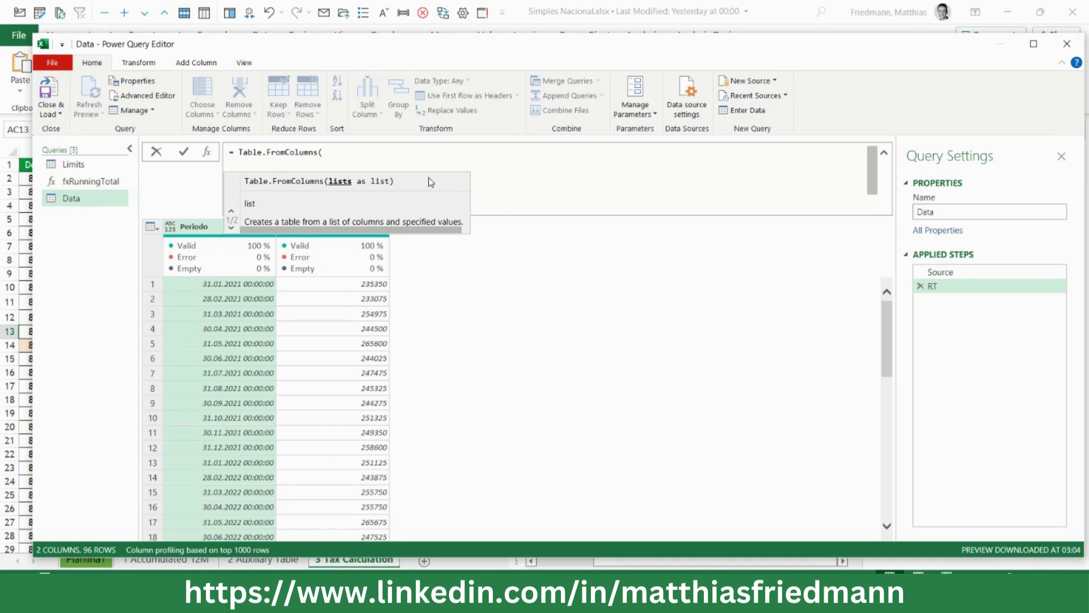
Step: Enter Table.ToColumns(Source) as the start of the lists argument in Table.FromColumns
{"action": "type", "text": "tab"}
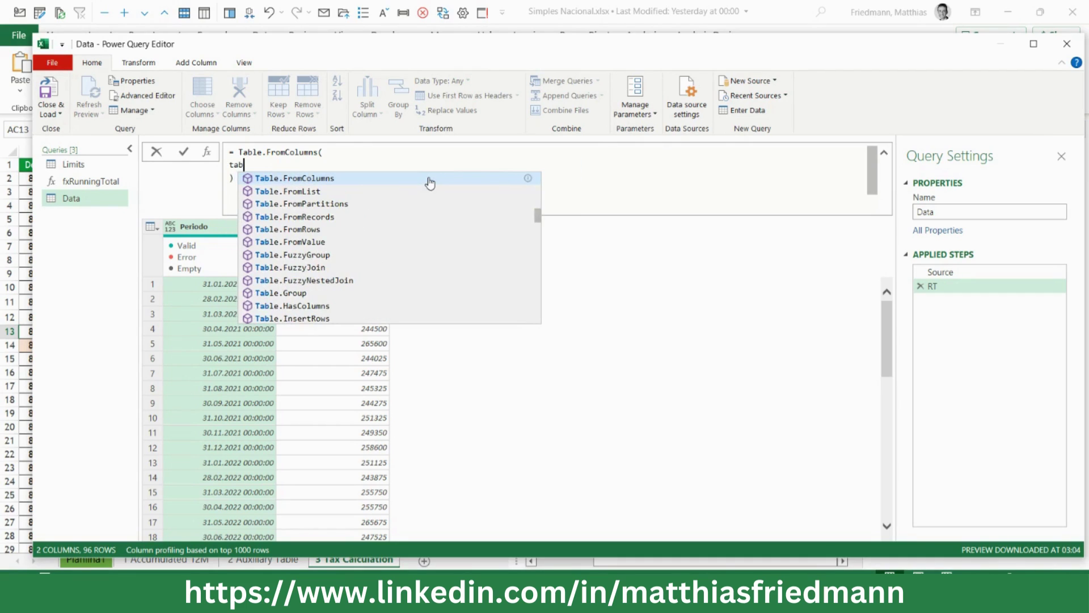
{"action": "type", "text": "le.to"}
{"action": "key", "text": "Tab"}
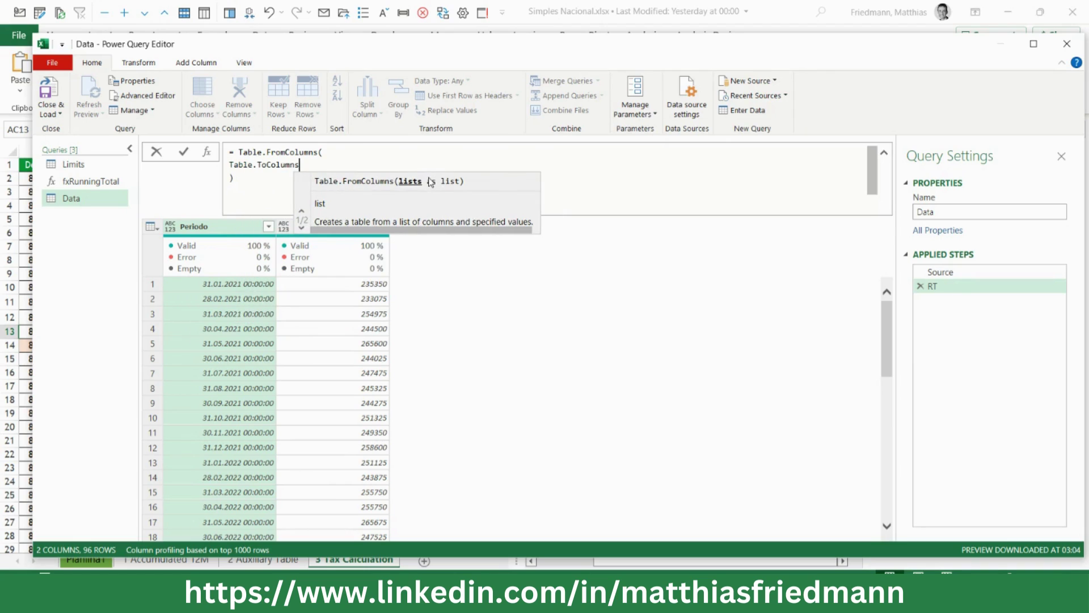
{"action": "type", "text": "("}
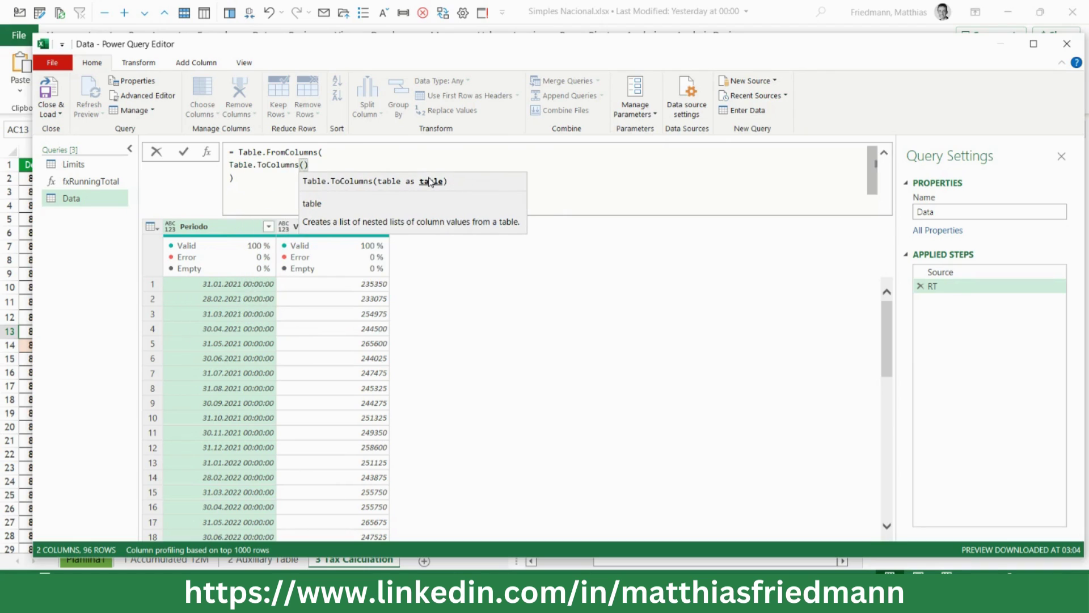
{"action": "type", "text": "S"}
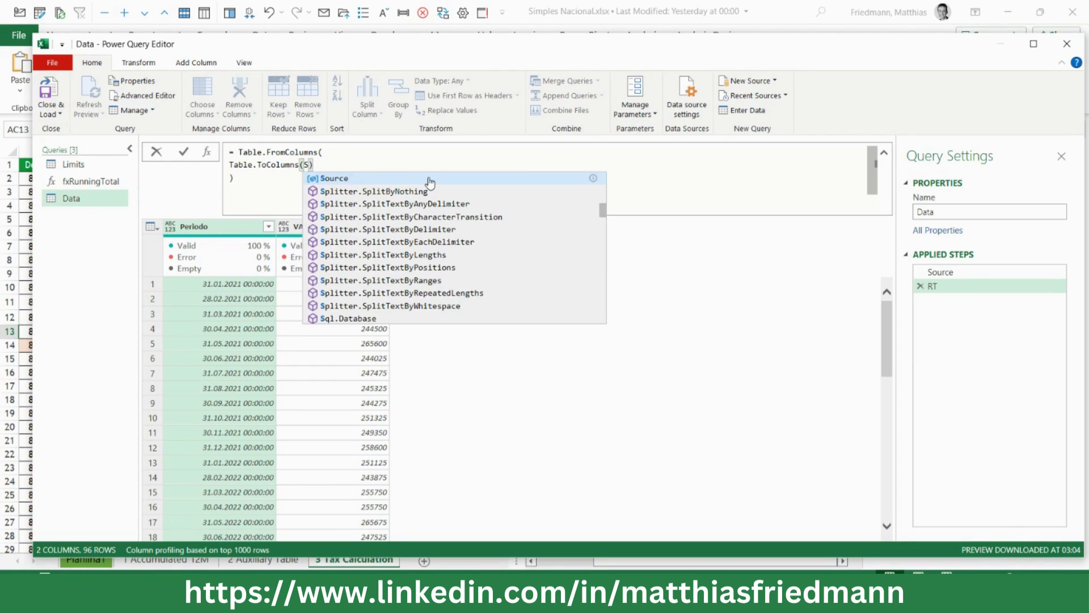
{"action": "key", "text": "Tab"}
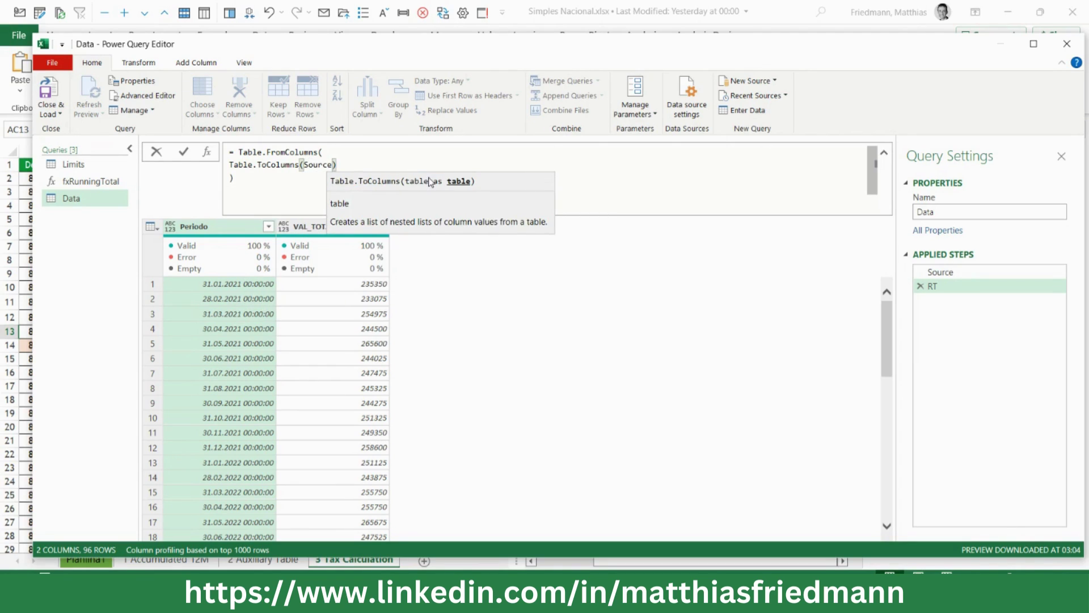
Step: Append & and a braced list to Table.ToColumns(Source), containing fxRunningTotal with a nested List.Buffer call
{"action": "key", "text": "End"}
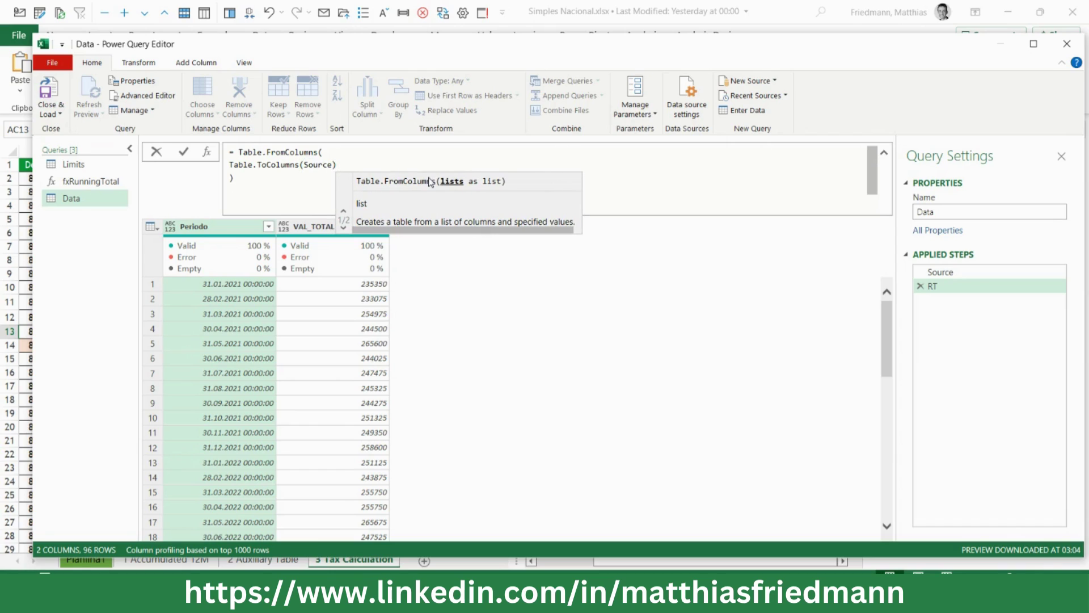
{"action": "type", "text": "& "}
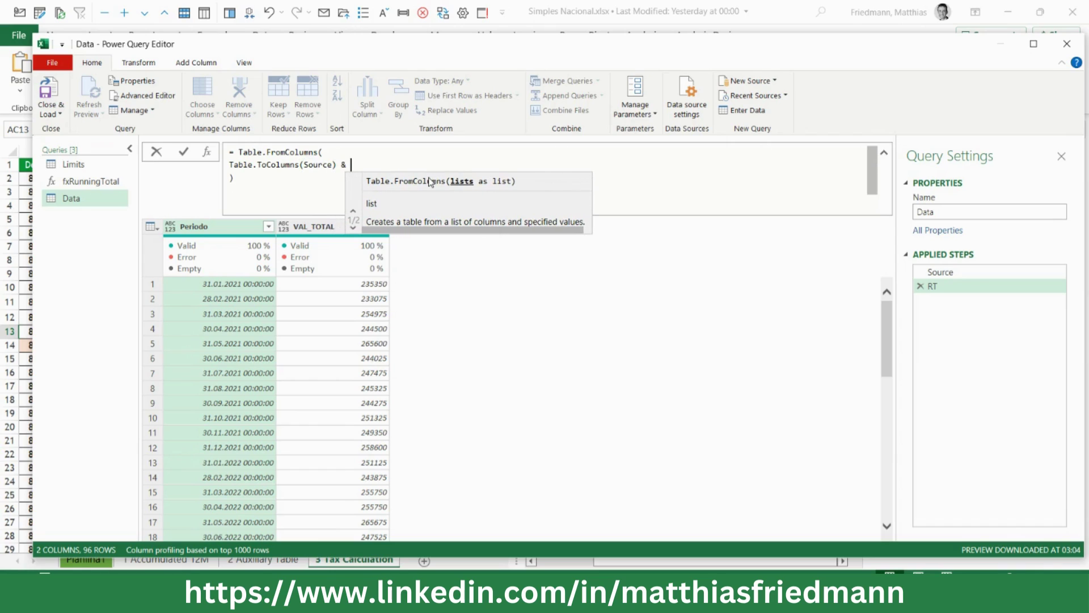
{"action": "type", "text": "{fx"}
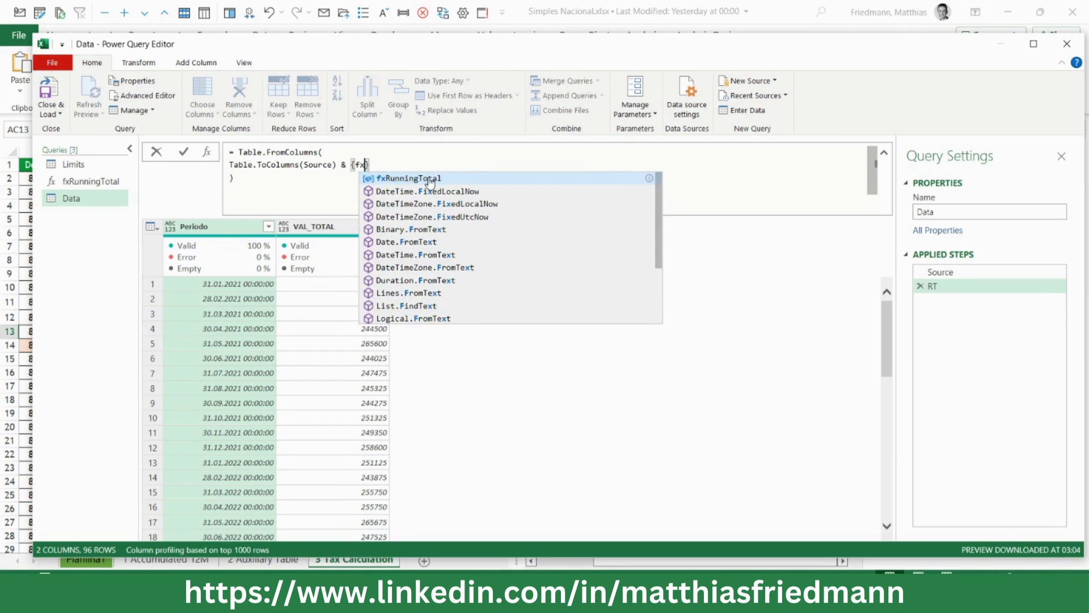
{"action": "left_click", "coordinate": [430, 179]}
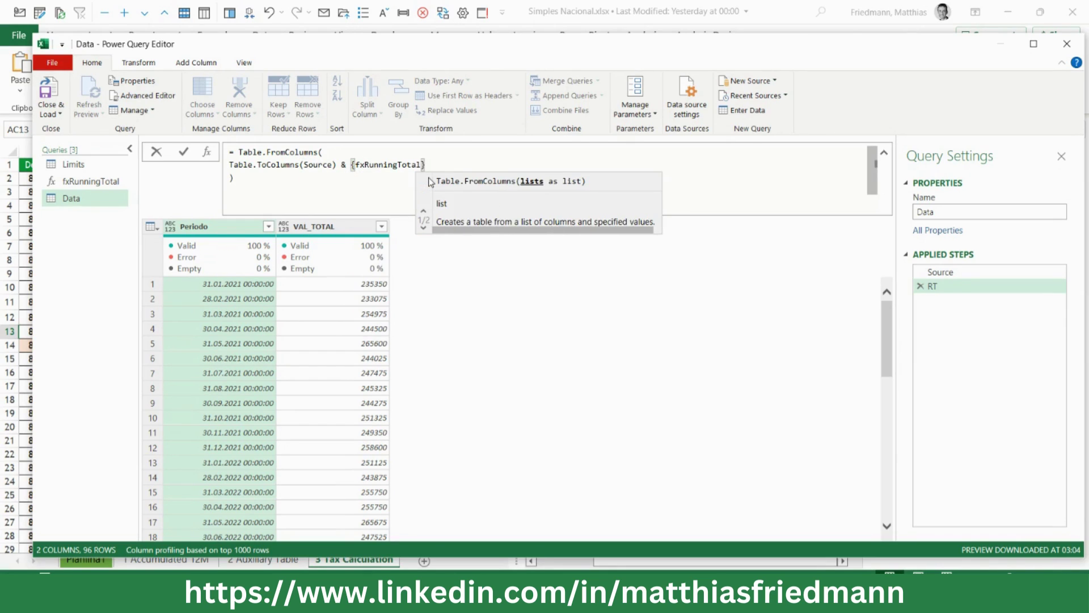
{"action": "type", "text": "( l"}
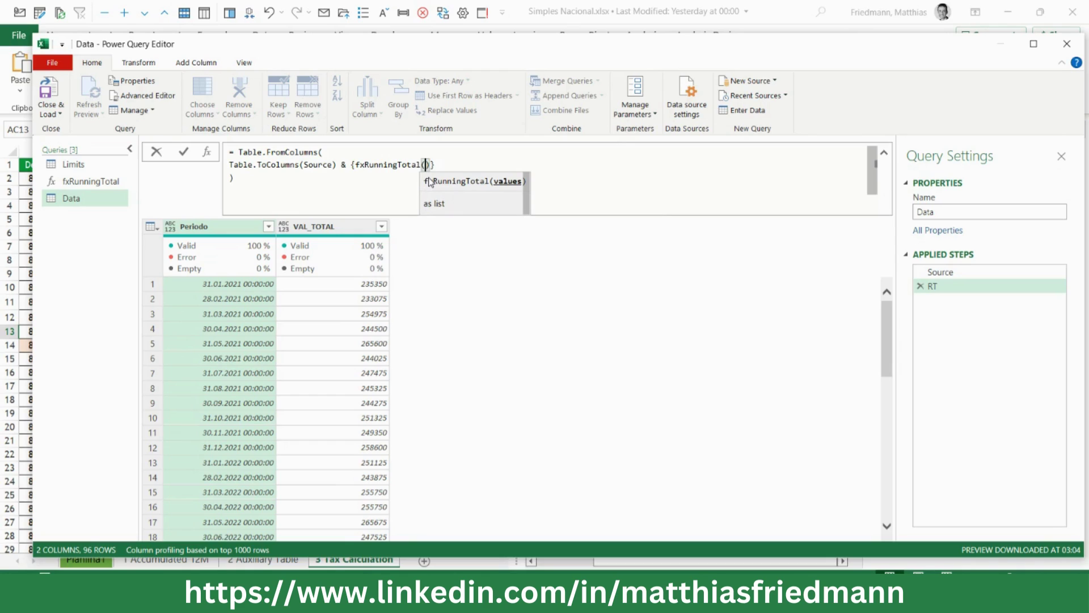
{"action": "type", "text": "istb"}
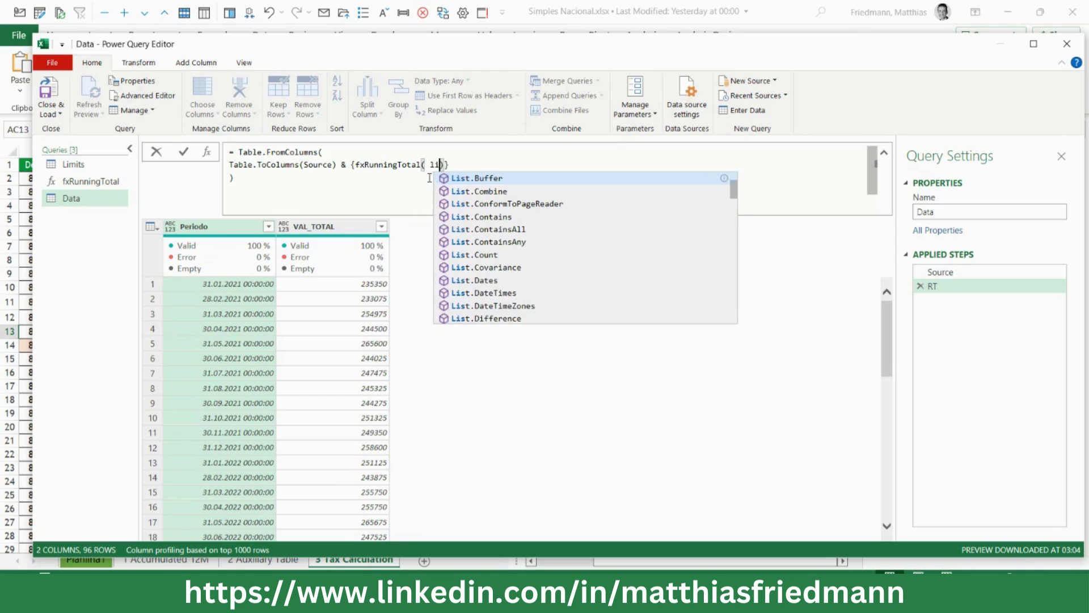
{"action": "key", "text": "Tab"}
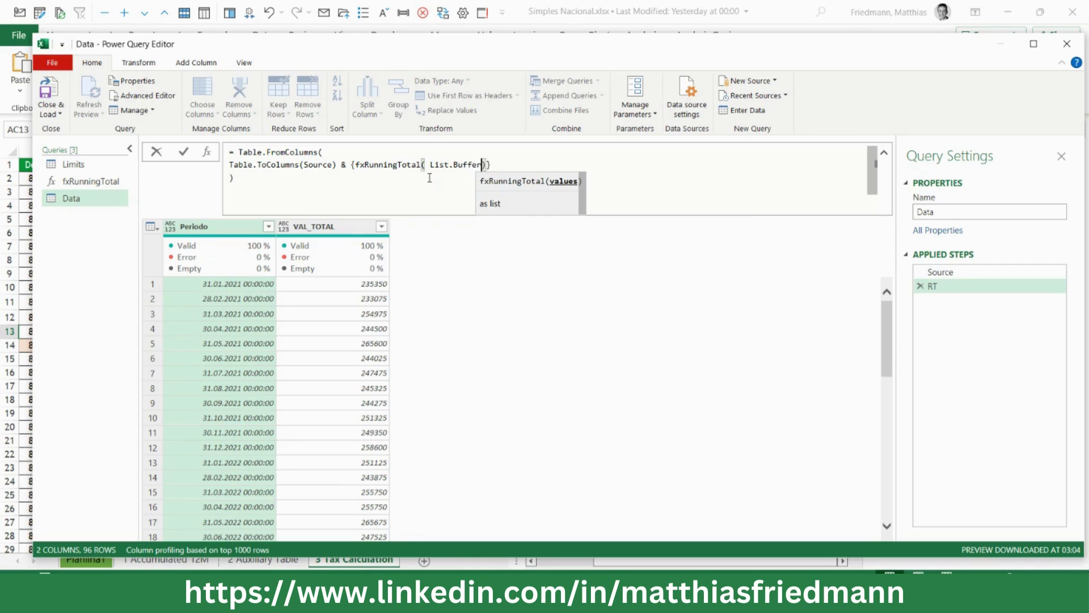
{"action": "type", "text": "("}
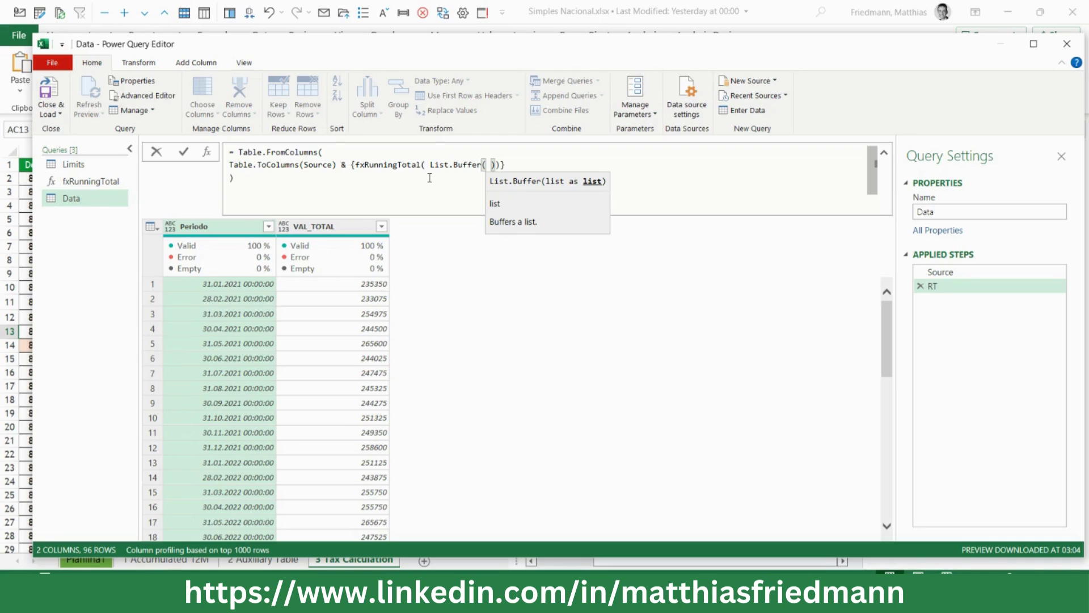
Step: Pass the Source[VAL_TOTAL] column to List.Buffer as its list argument
{"action": "type", "text": "Sour"}
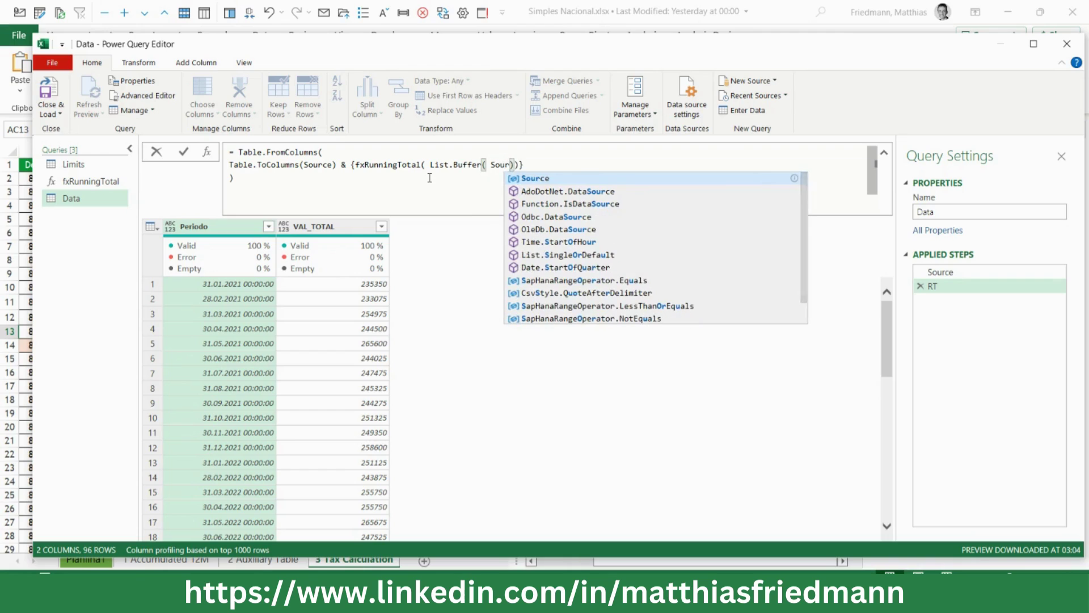
{"action": "key", "text": "Tab"}
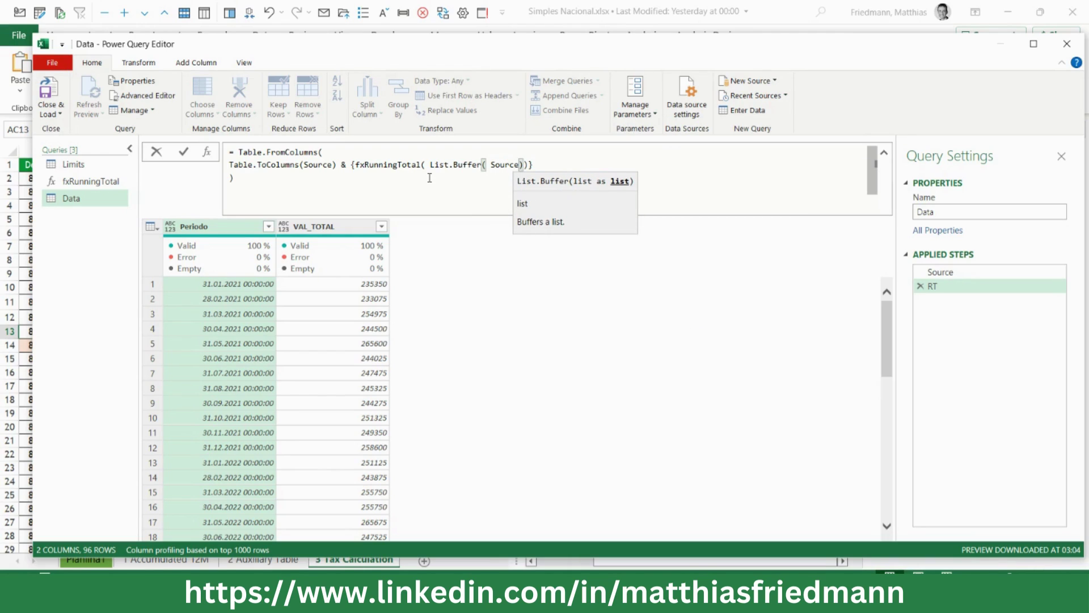
{"action": "type", "text": "["}
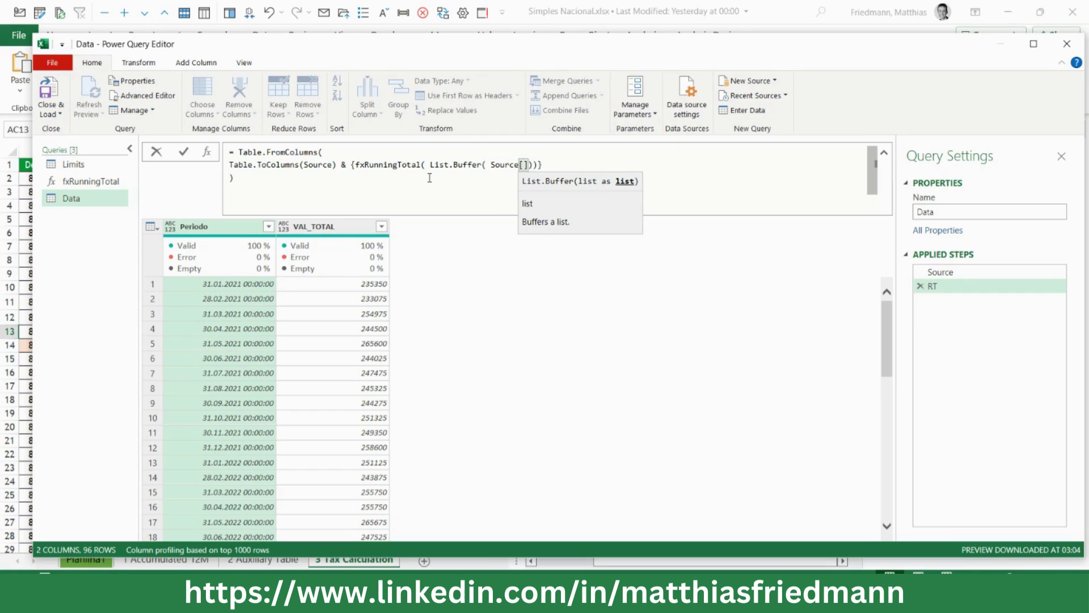
{"action": "type", "text": "VAL_"}
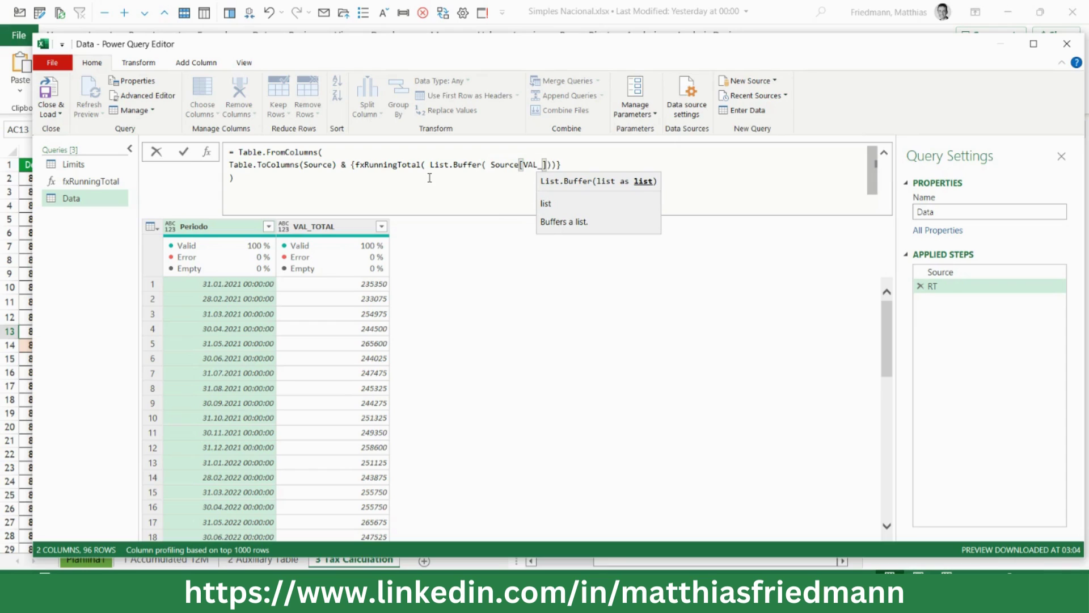
{"action": "type", "text": "T"}
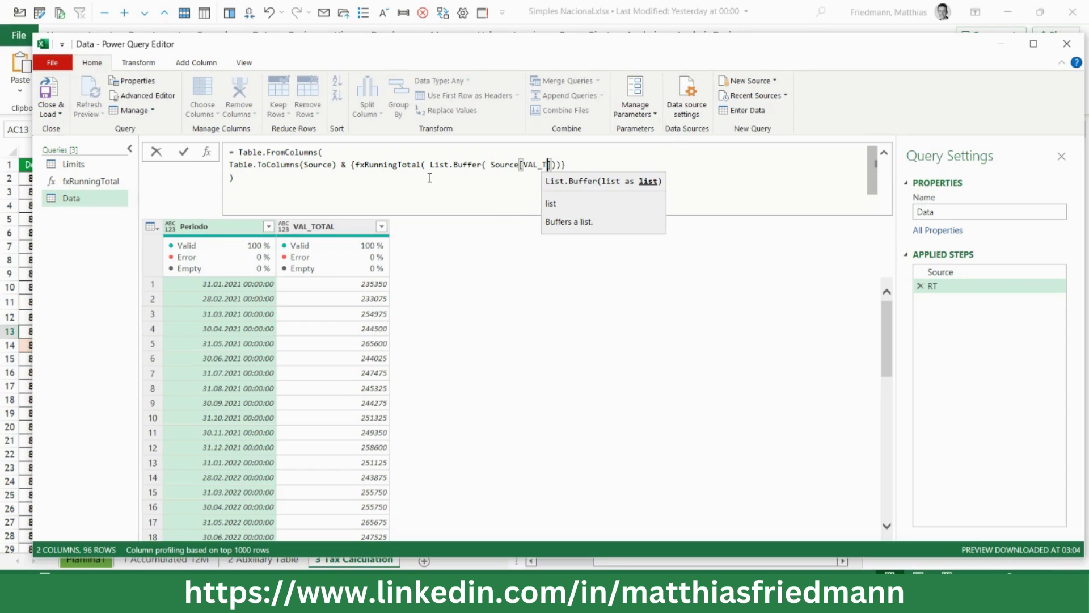
{"action": "type", "text": "OTAL"}
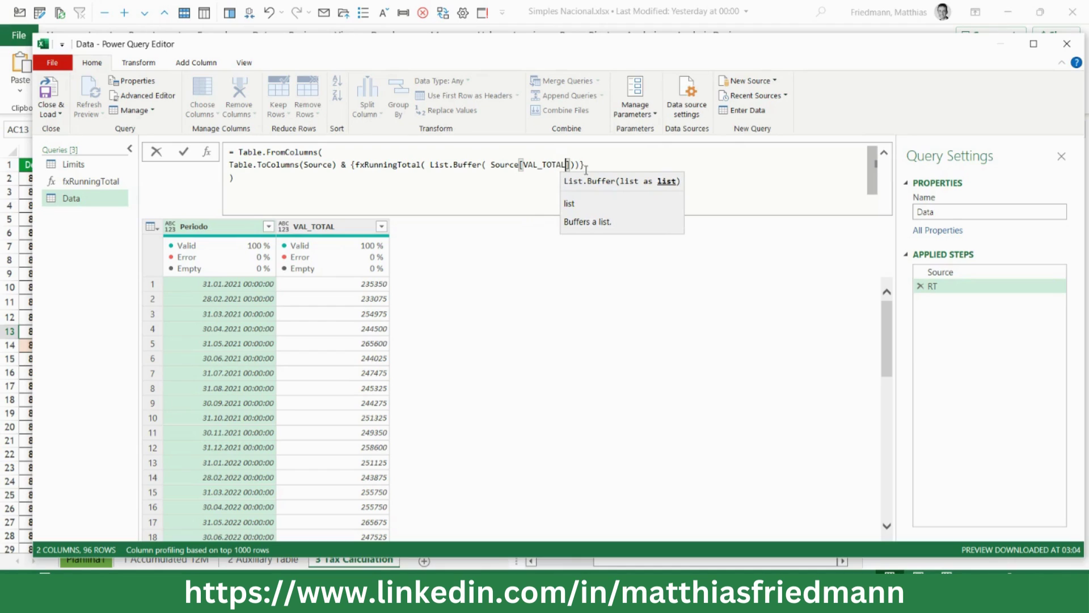
Step: Add Table.ColumnNames(Source) on a new line as the columns argument of Table.FromColumns
{"action": "left_click", "coordinate": [594, 167]}
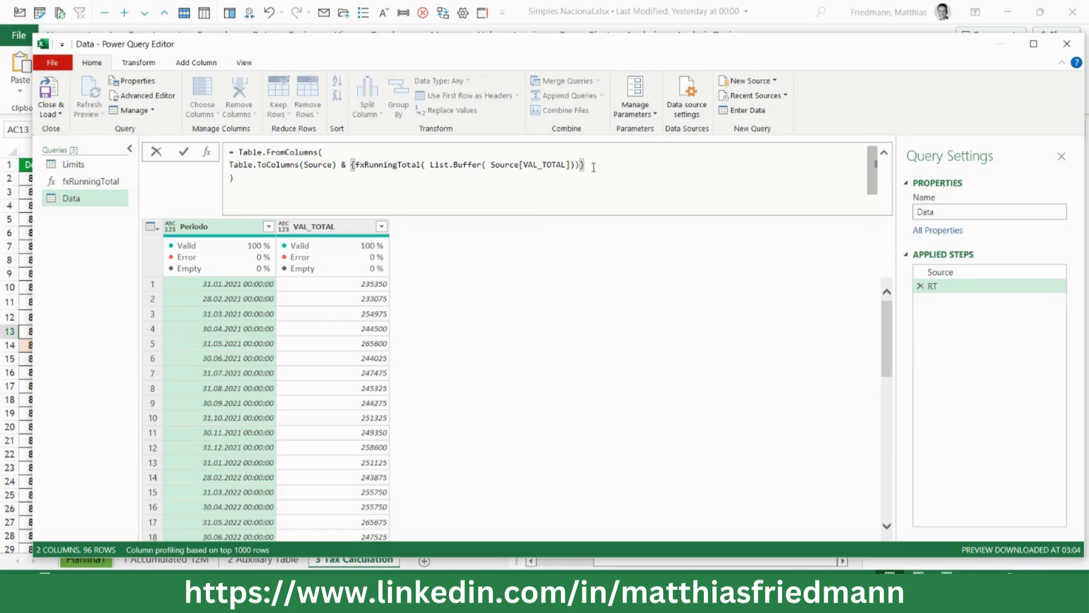
{"action": "type", "text": ","}
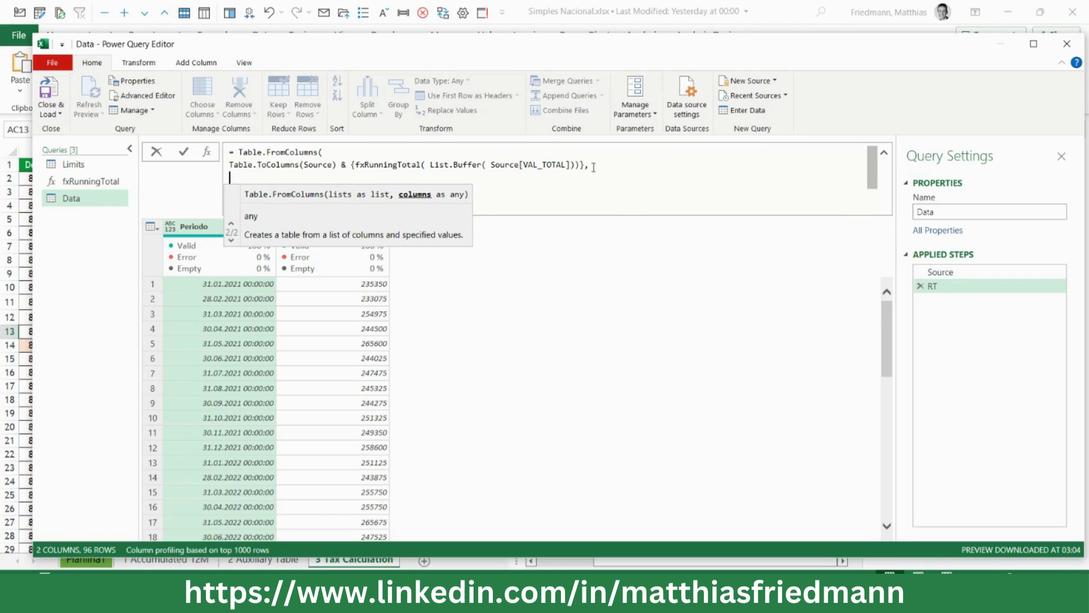
{"action": "key", "text": "Return"}
{"action": "type", "text": "table"}
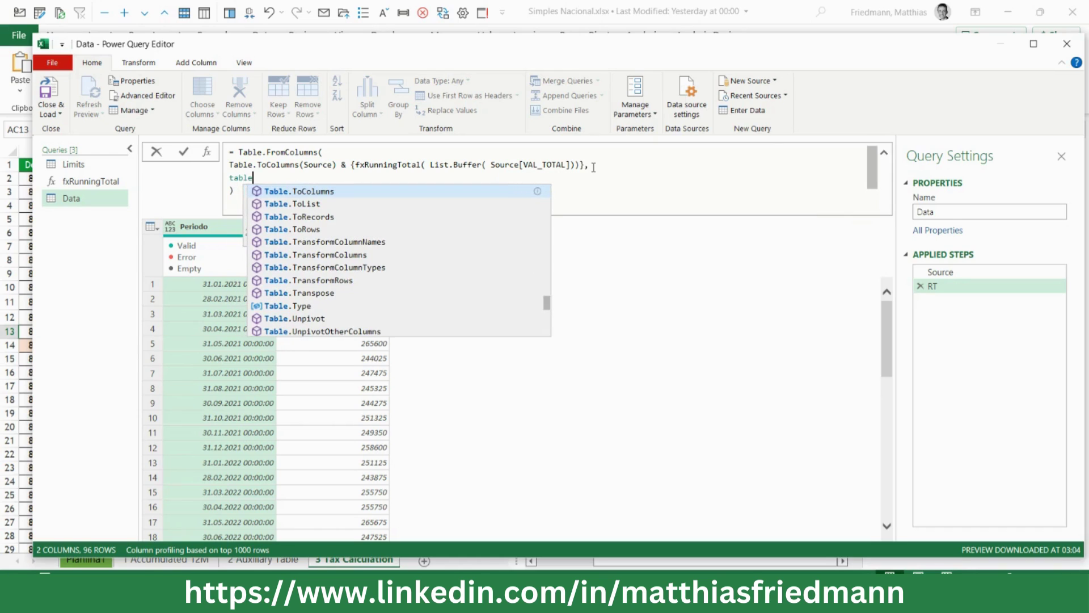
{"action": "type", "text": "co"}
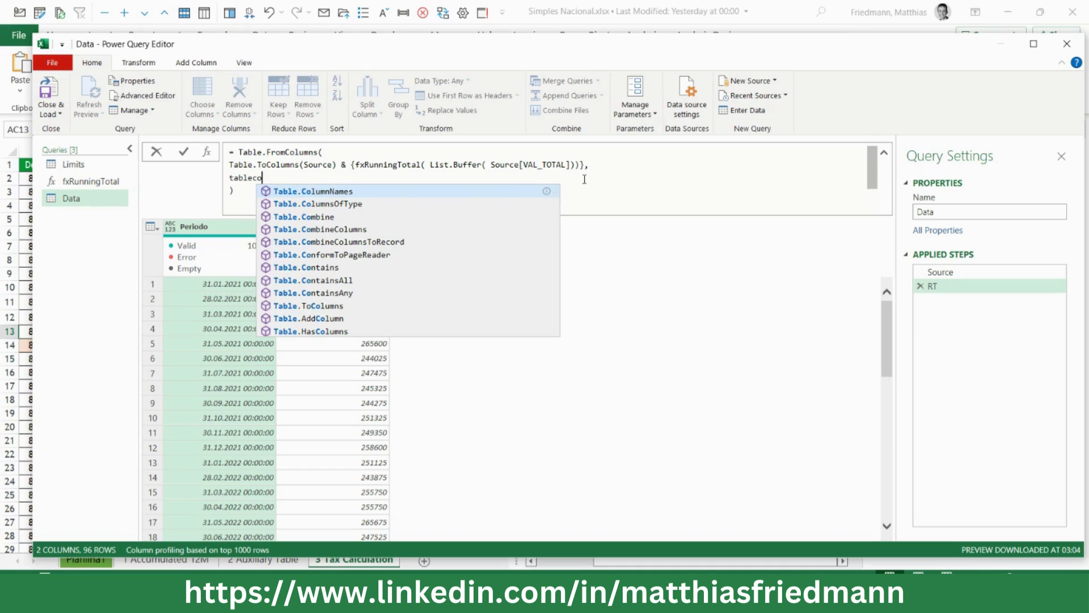
{"action": "key", "text": "Tab"}
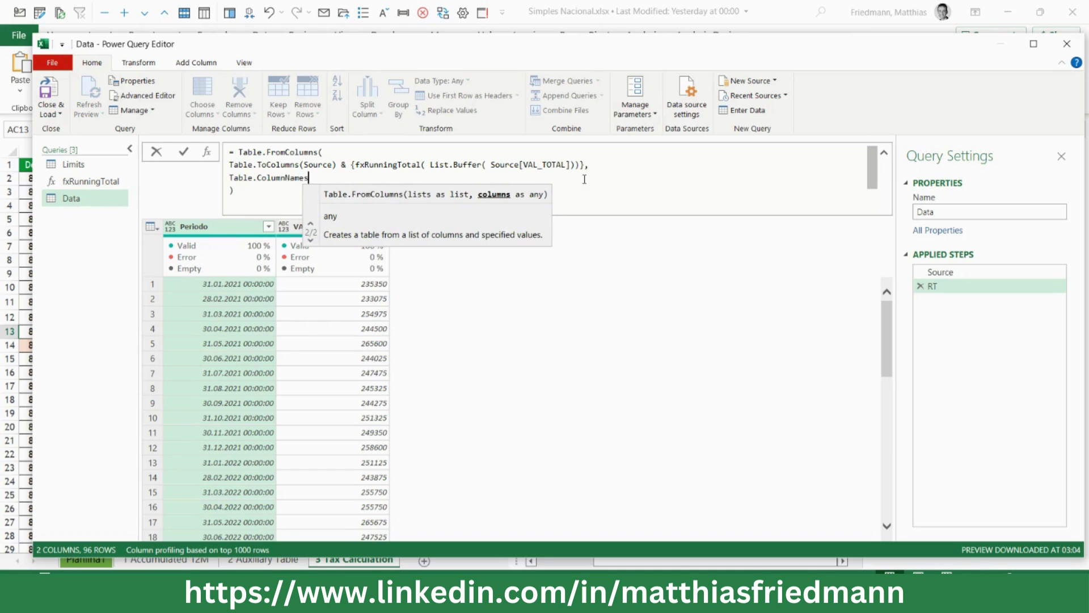
{"action": "type", "text": "(Source"}
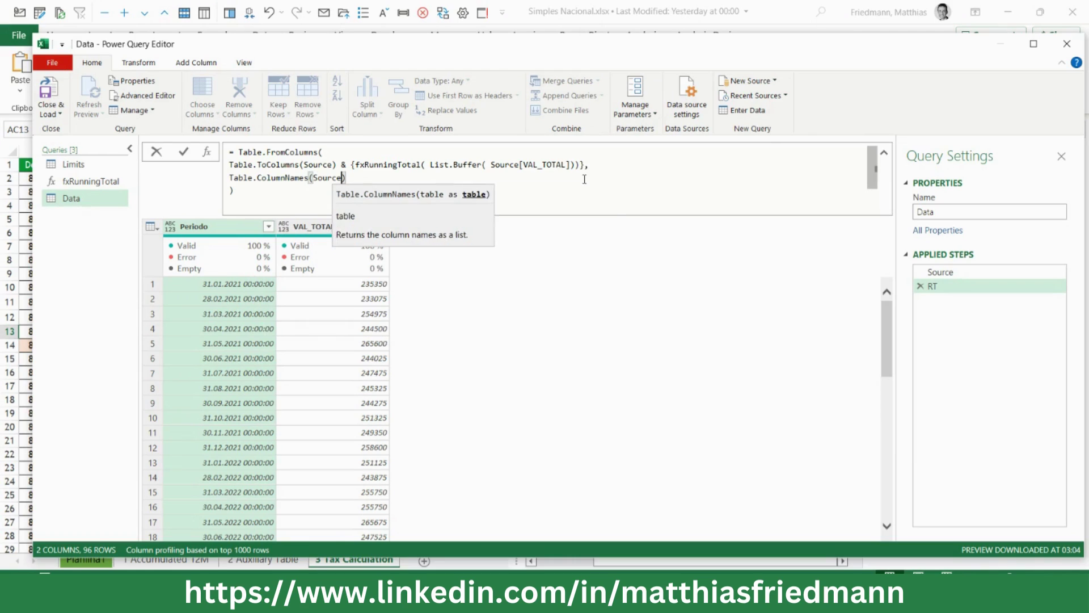
{"action": "type", "text": ") "}
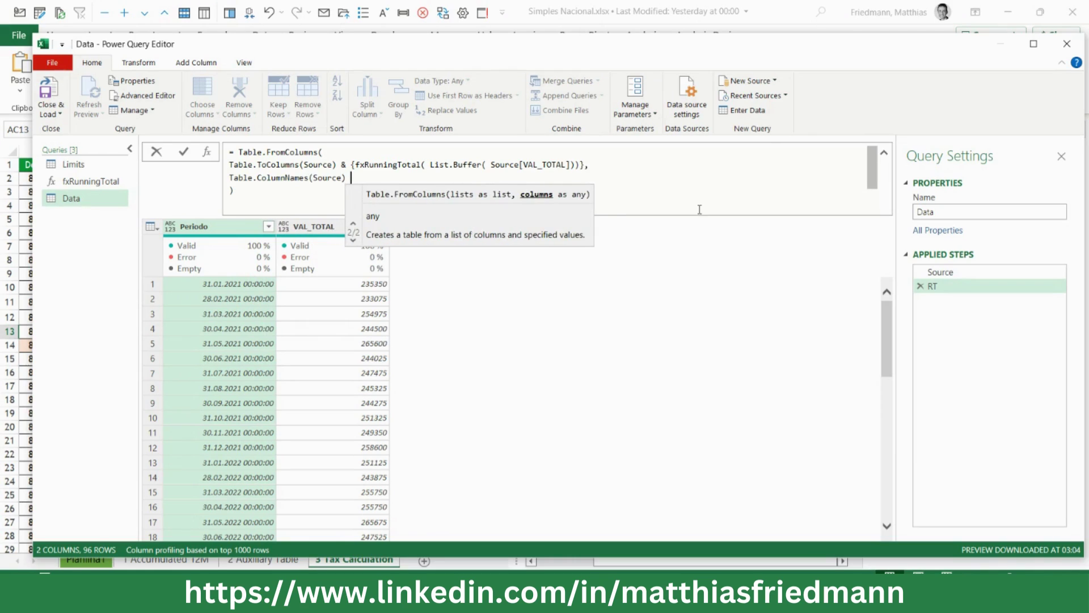
Step: Append & {"Acumulado"} to the Table.ColumnNames(Source) list and commit the RT step's formula
{"action": "type", "text": "& "}
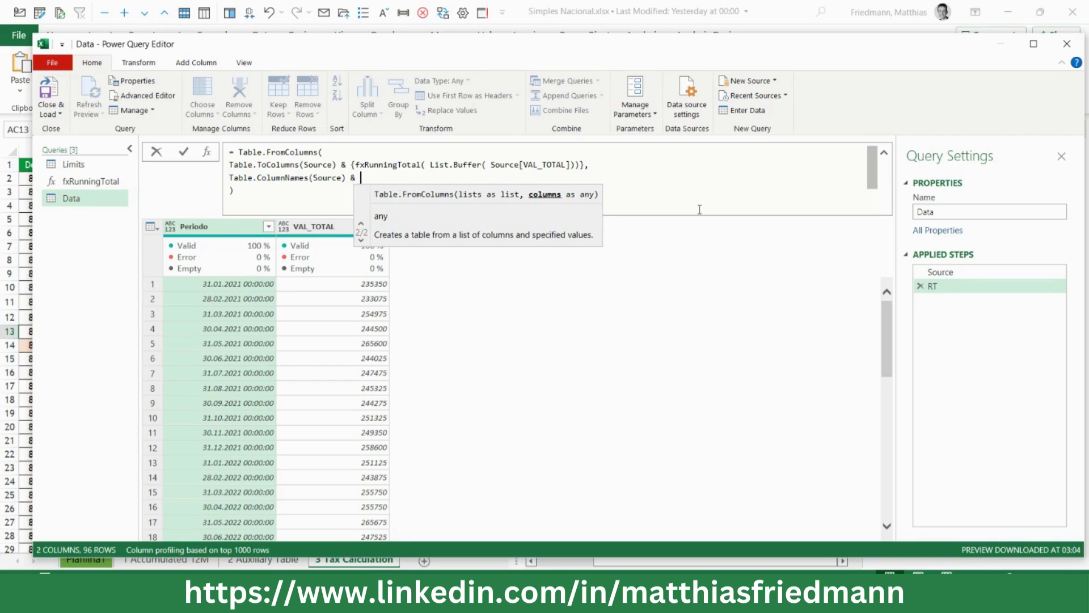
{"action": "type", "text": "{"}
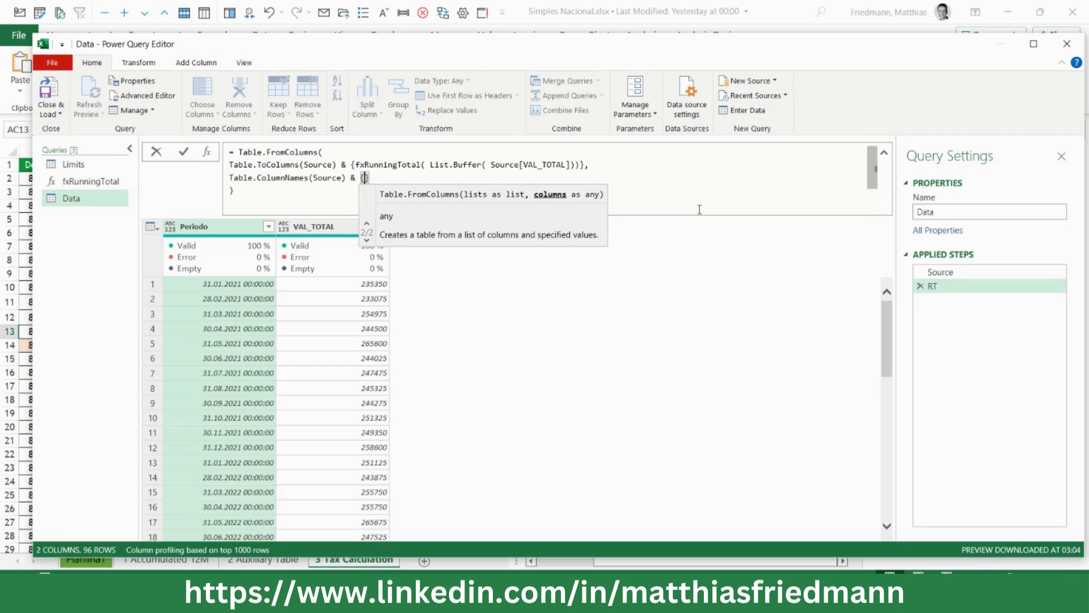
{"action": "type", "text": "\""}
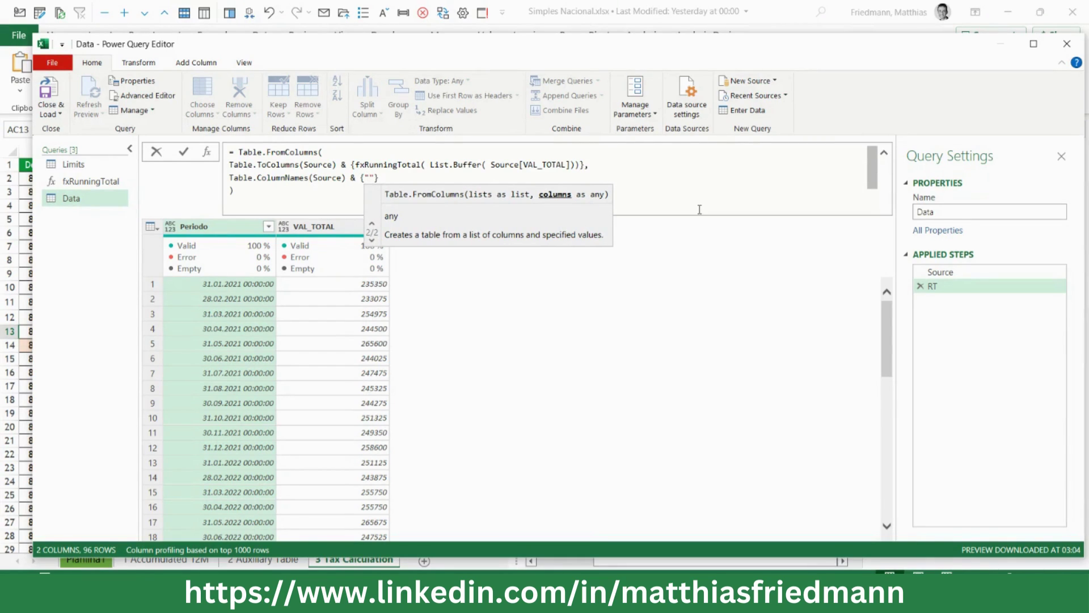
{"action": "type", "text": "A"}
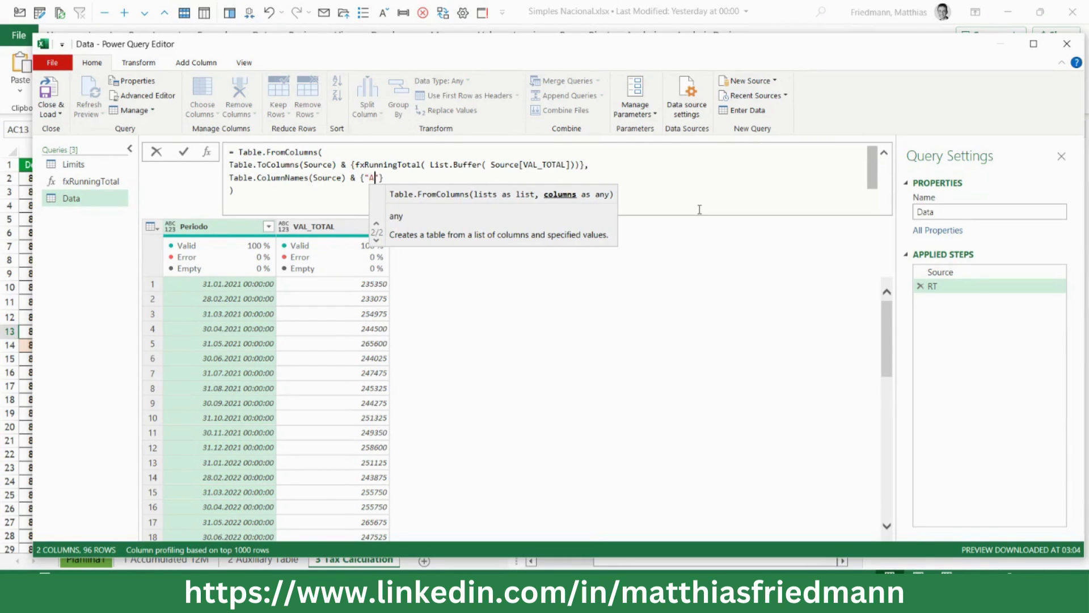
{"action": "type", "text": "cumula"}
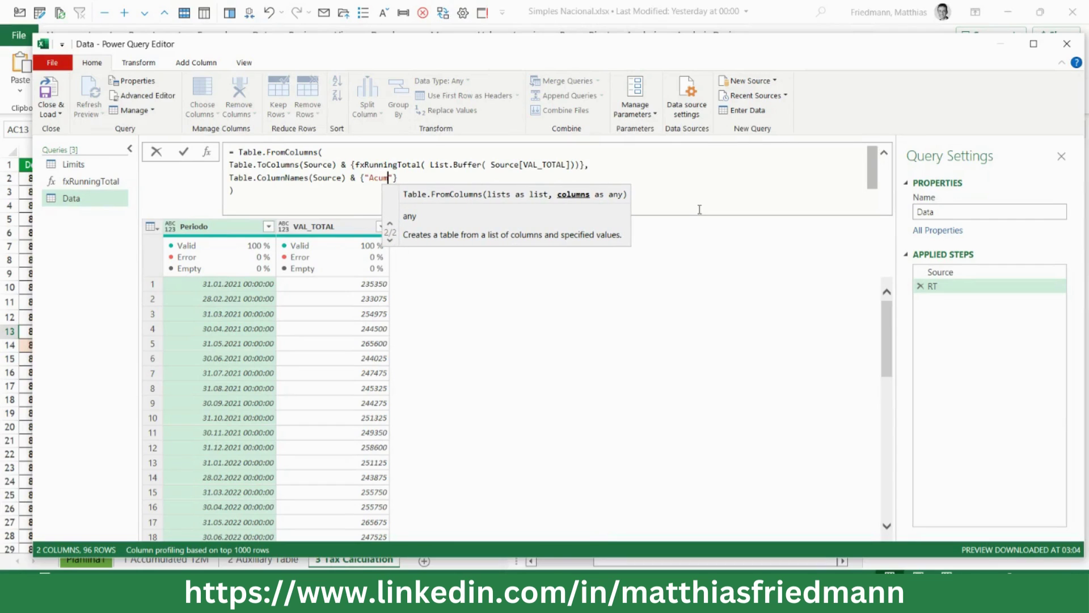
{"action": "type", "text": "do"}
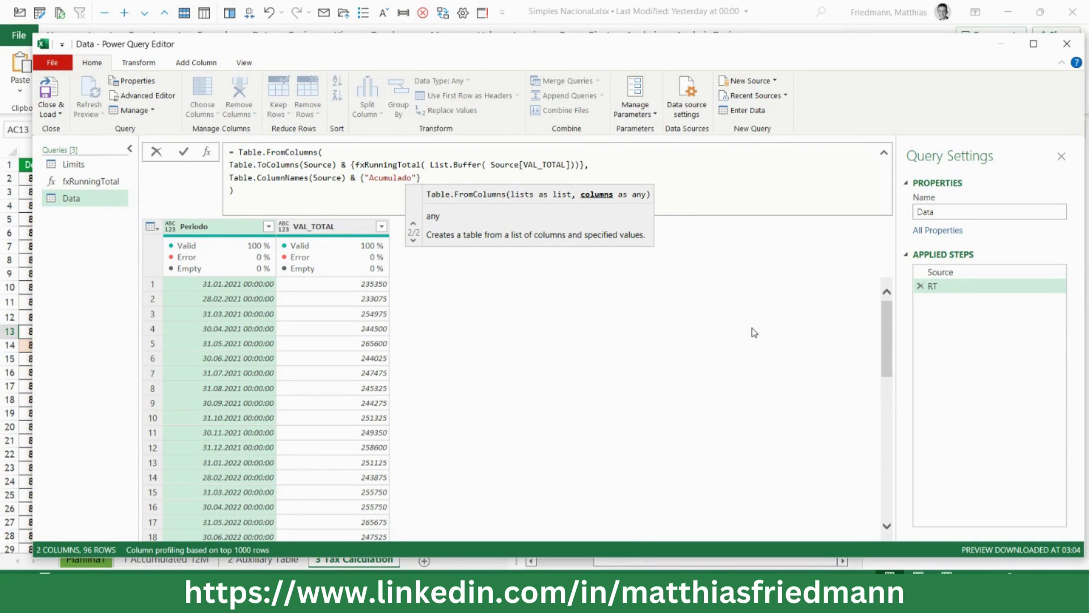
{"action": "key", "text": "Return"}
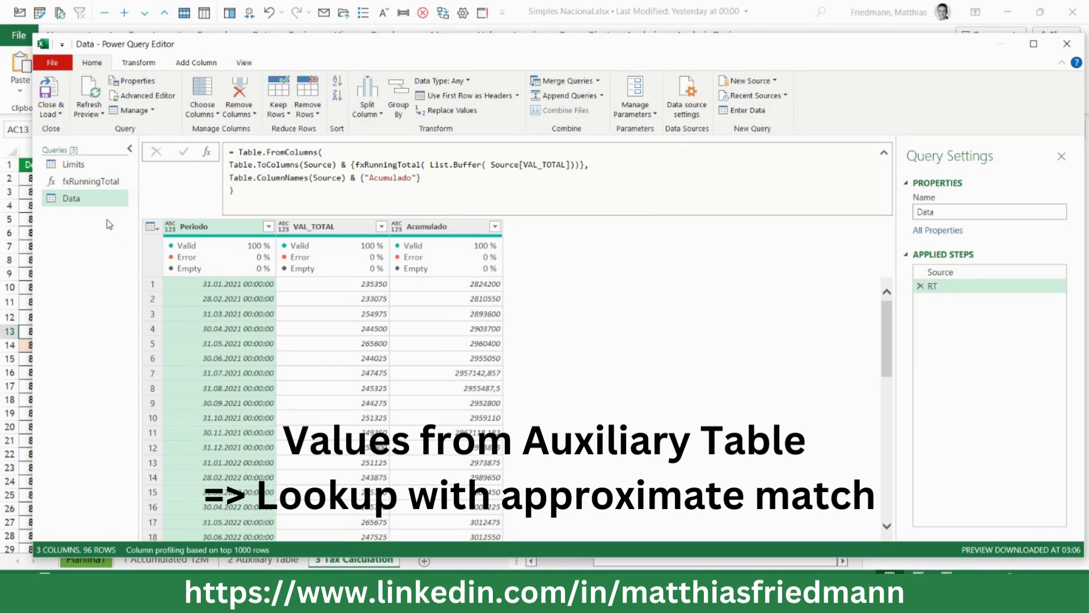
Step: Rename the Limit column of the Limits query to Acumulado
{"action": "left_click", "coordinate": [84, 165]}
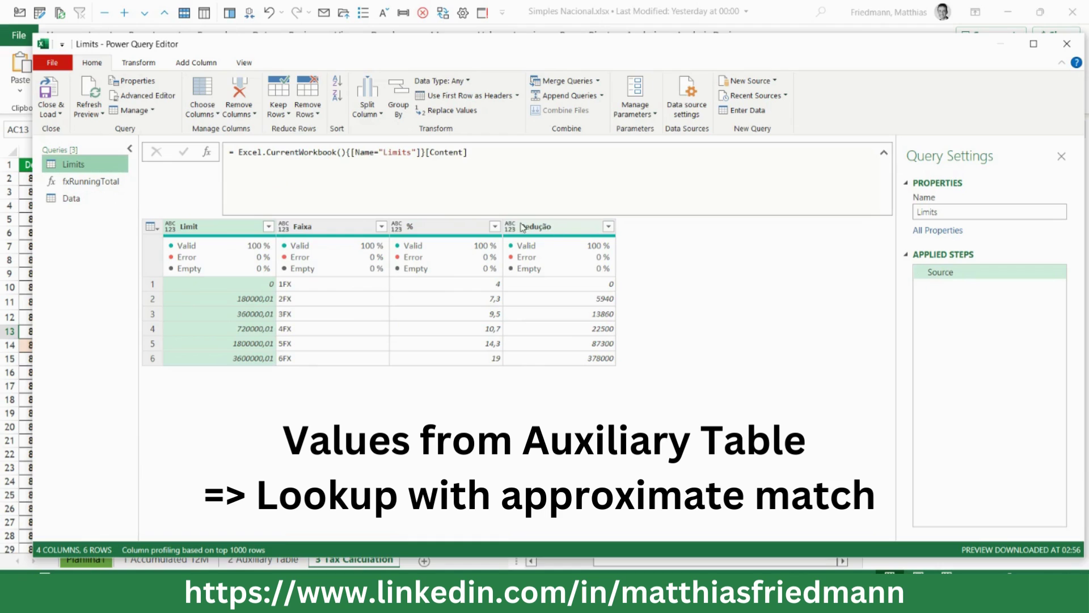
{"action": "left_click", "coordinate": [207, 226]}
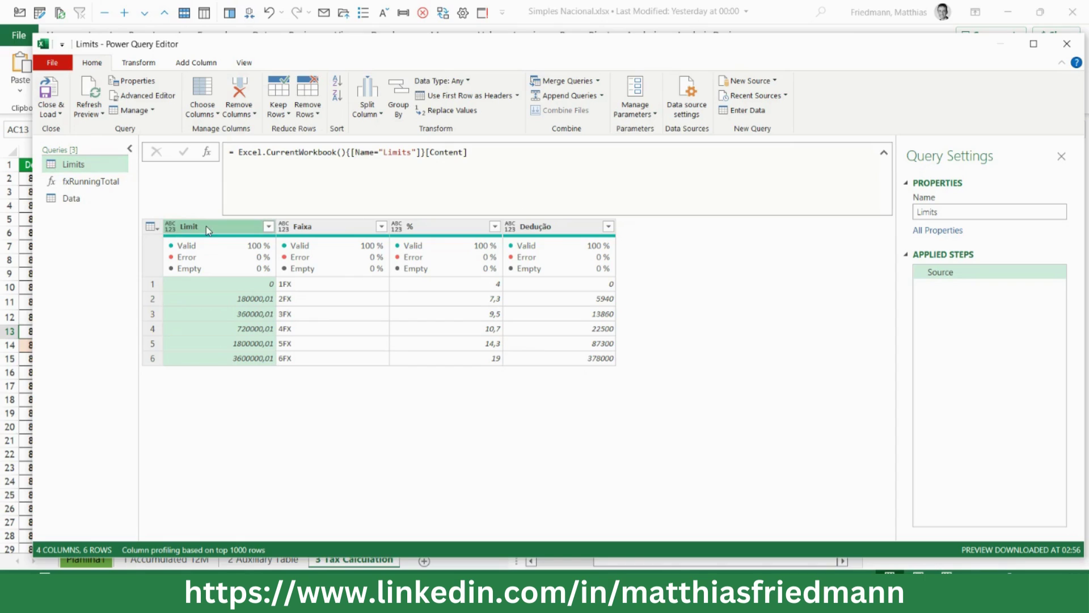
{"action": "double_click", "coordinate": [206, 226]}
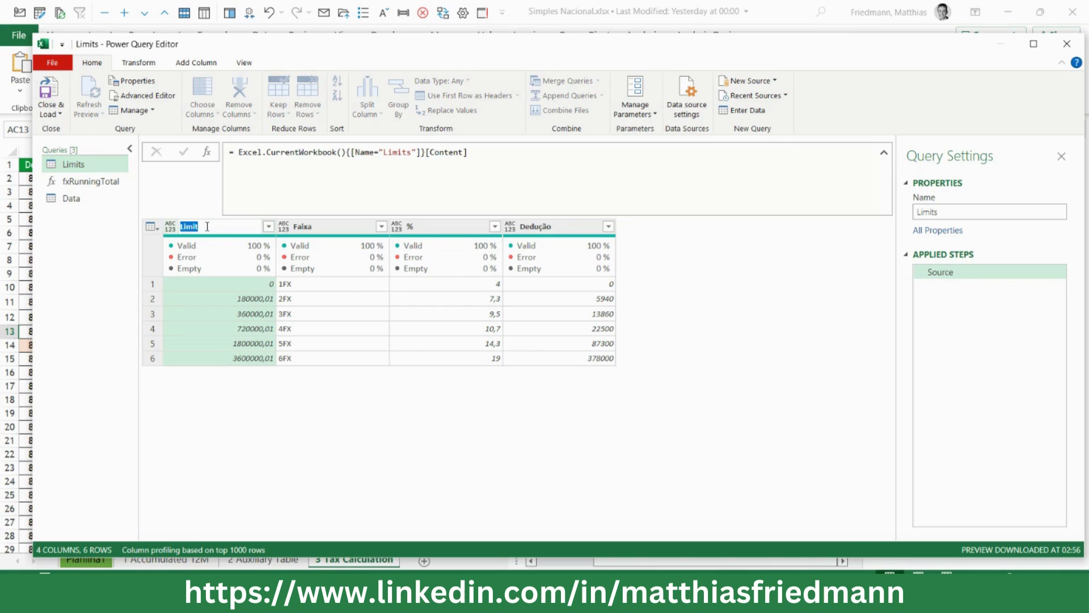
{"action": "type", "text": "Acumulado"}
{"action": "key", "text": "Return"}
{"action": "key", "text": "Return"}
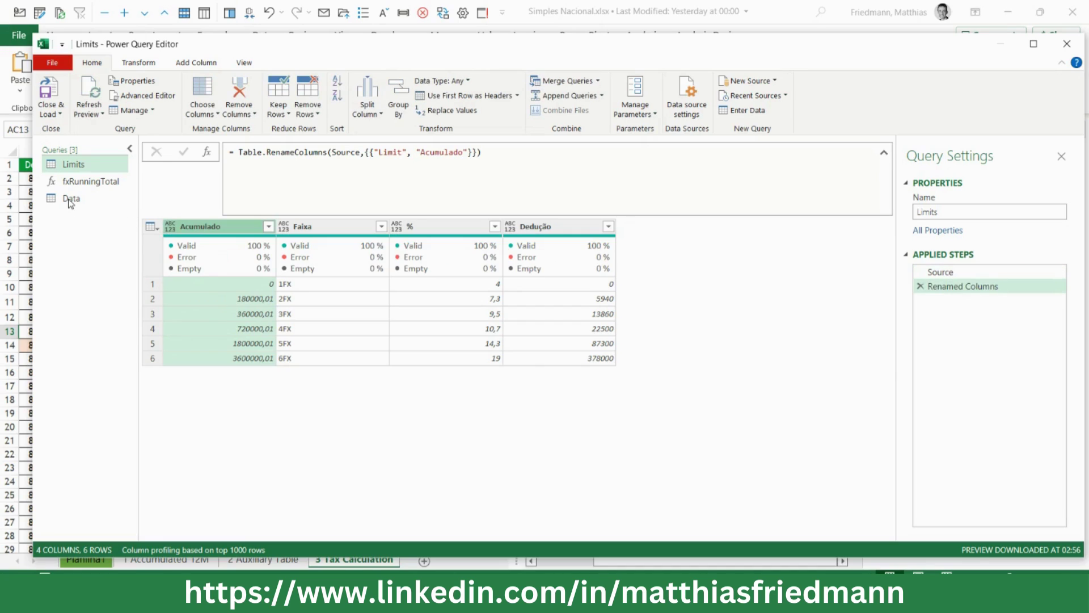
Step: Append the current Data table to itself as a new step in the Data query
{"action": "left_click", "coordinate": [70, 201]}
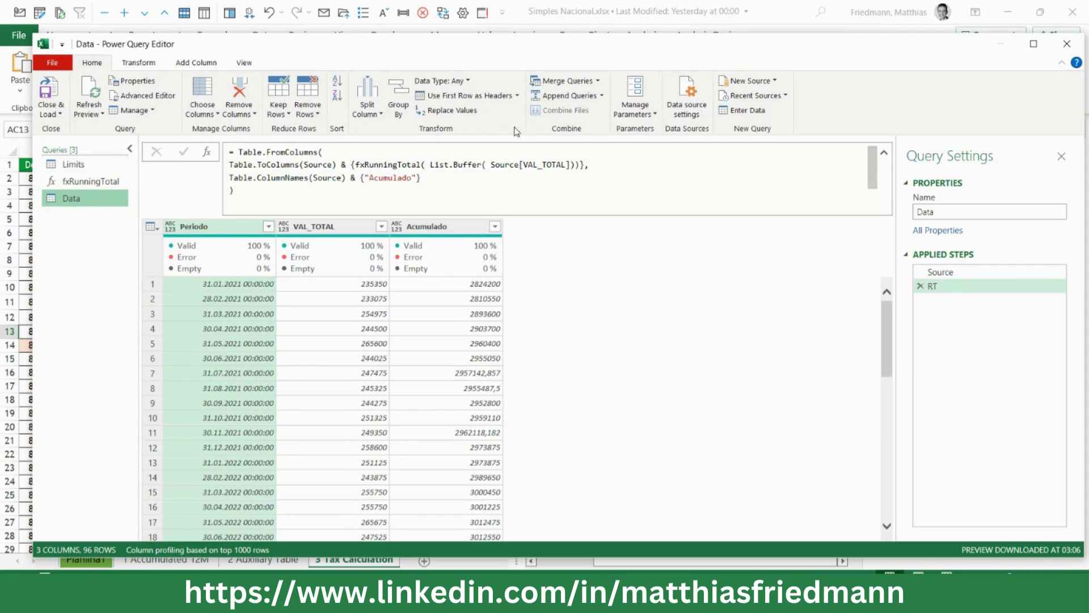
{"action": "left_click", "coordinate": [575, 97]}
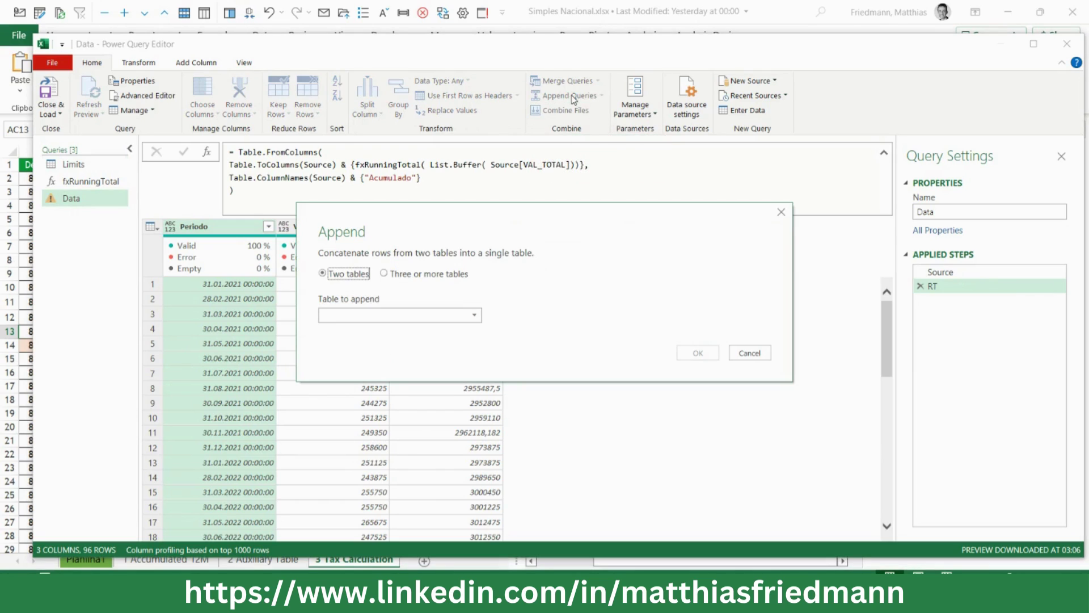
{"action": "left_click", "coordinate": [476, 320]}
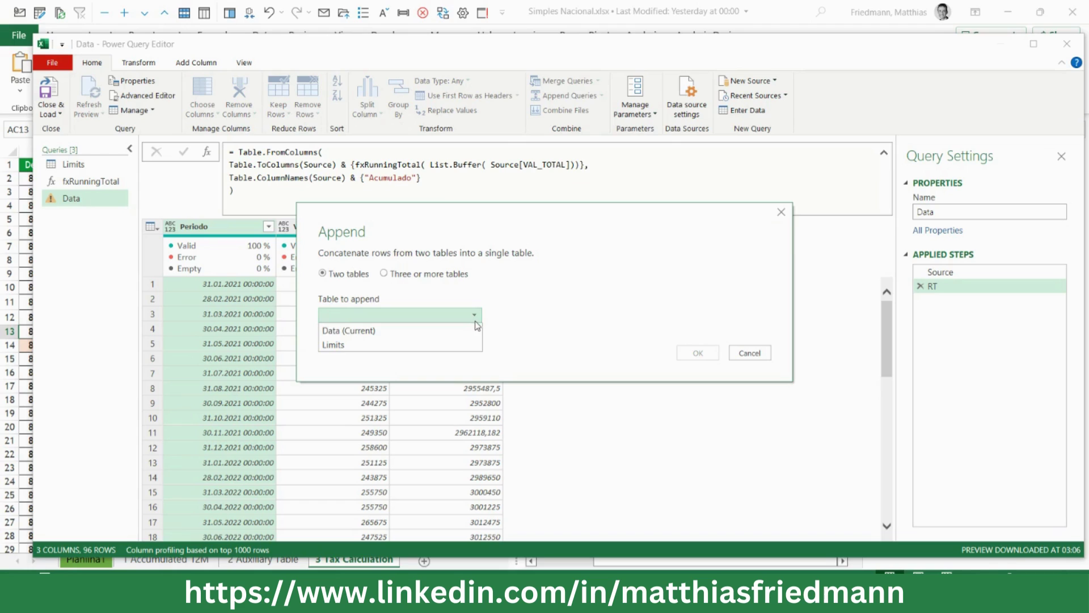
{"action": "left_click", "coordinate": [446, 332]}
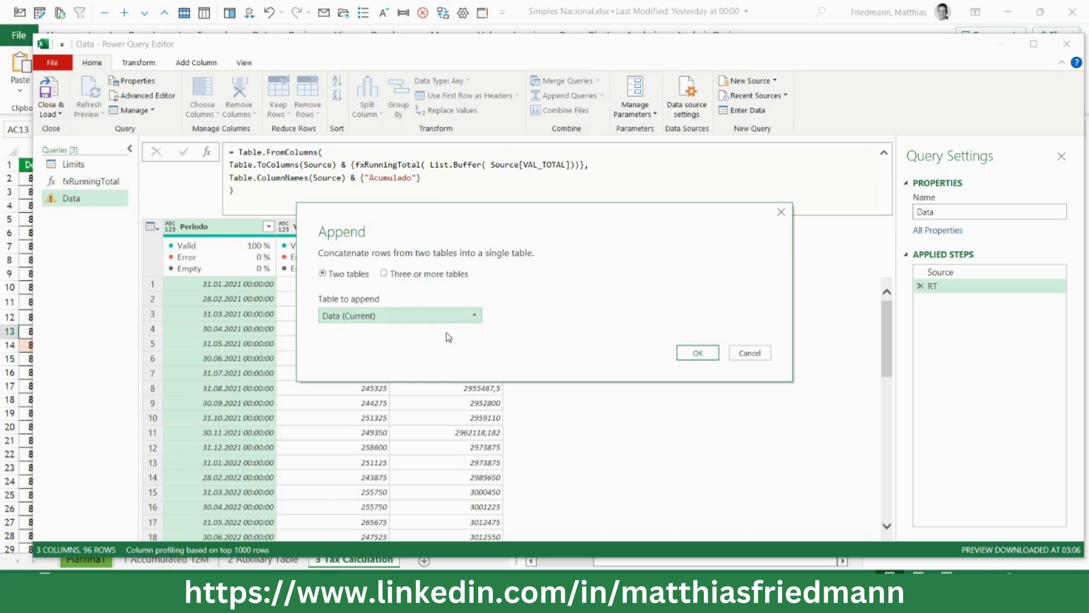
{"action": "left_click", "coordinate": [689, 356]}
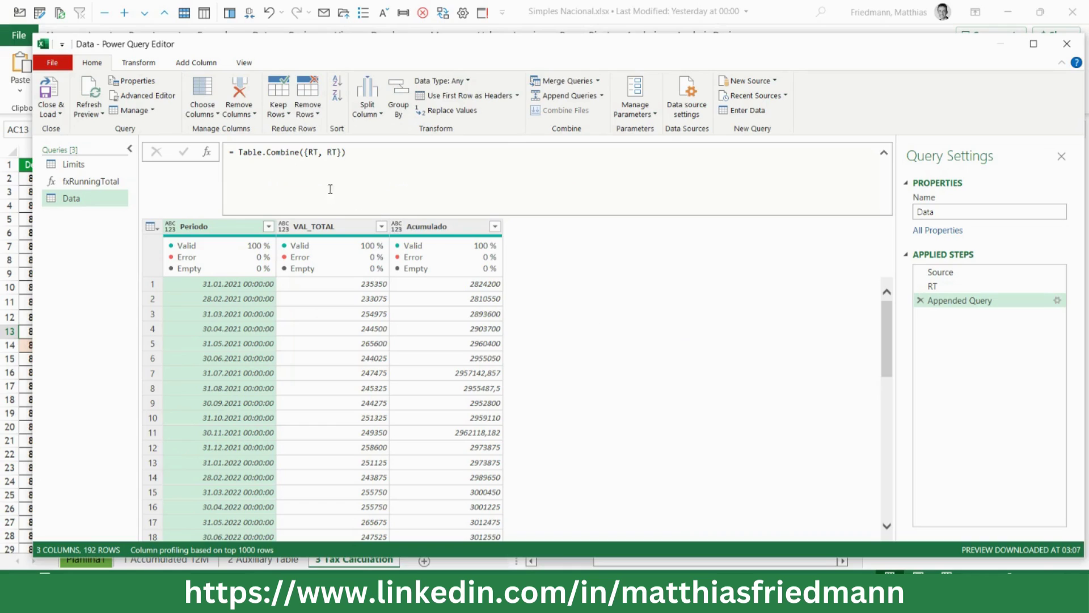
Step: Replace the first RT in the Table.Combine formula with Limits so it combines {Limits, RT}
{"action": "double_click", "coordinate": [312, 153]}
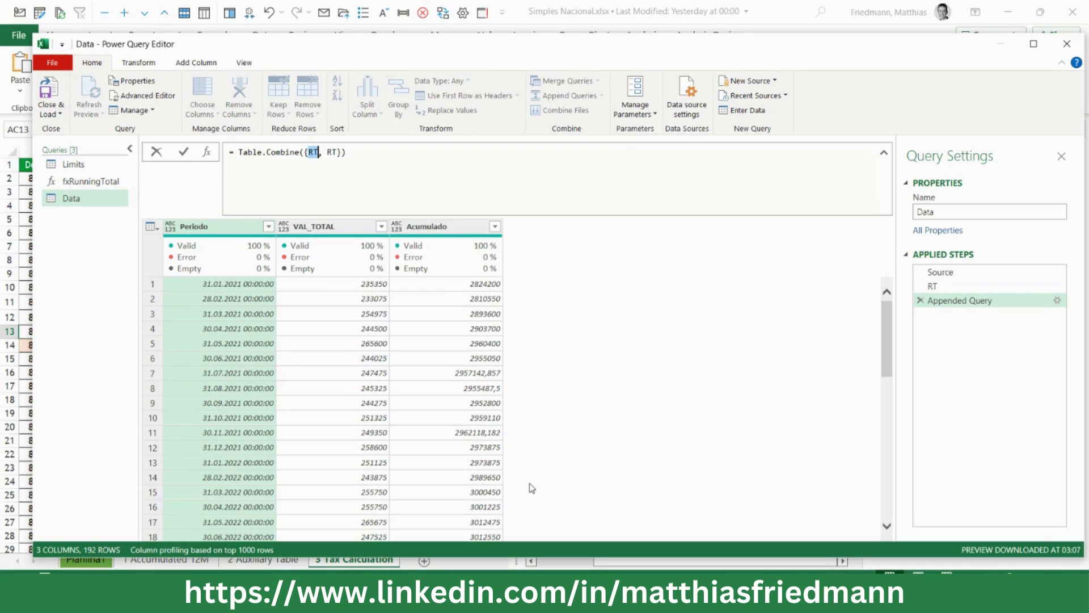
{"action": "type", "text": "LImits"}
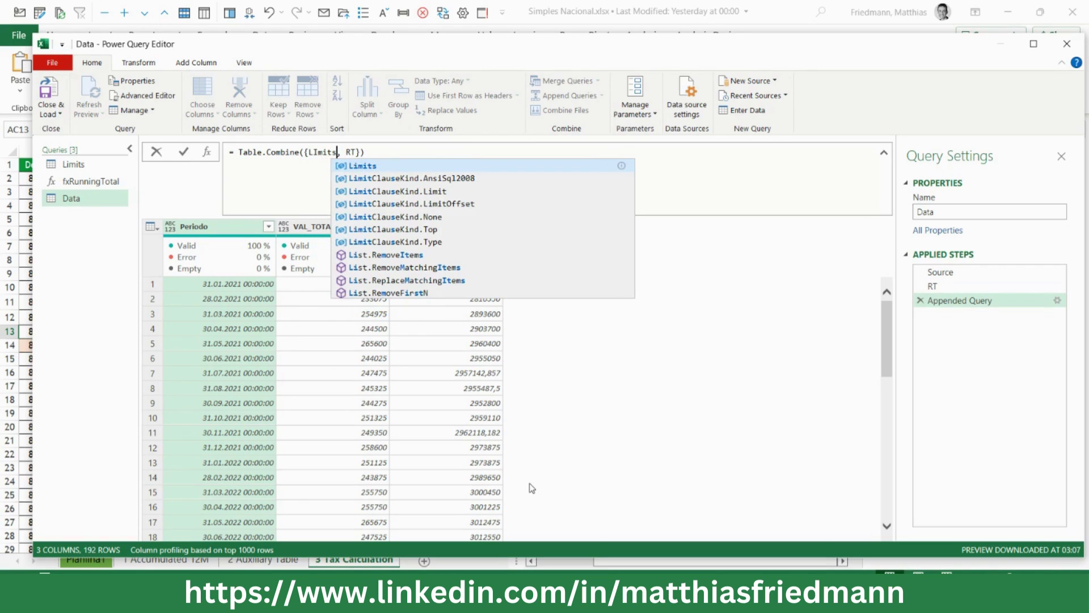
{"action": "key", "text": "Tab"}
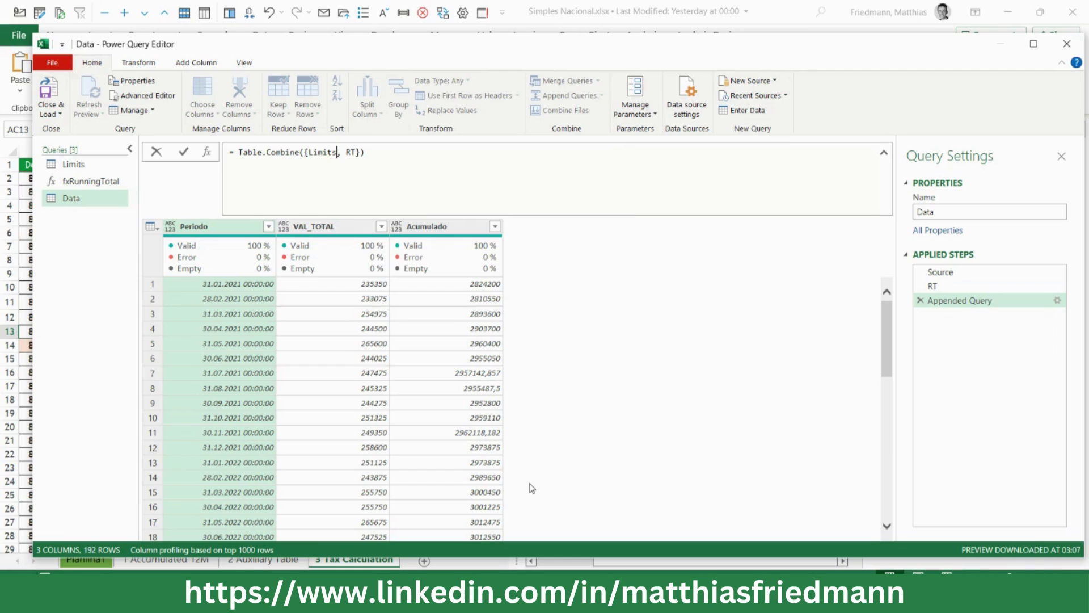
{"action": "key", "text": "Return"}
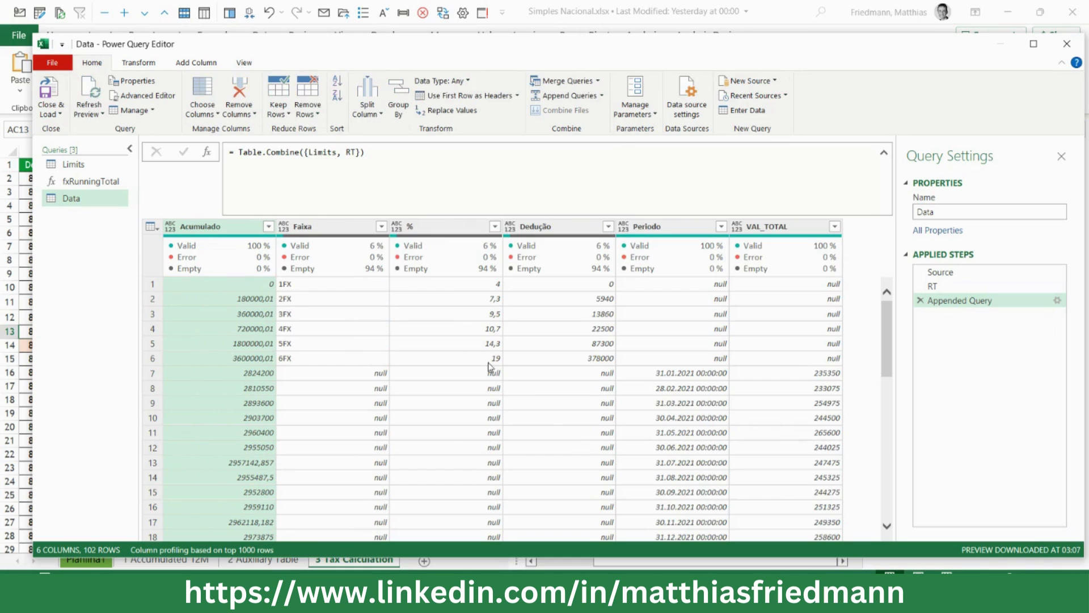
Step: Sort the combined table ascending by Acumulado and fill the % and Dedução columns down
{"action": "left_click", "coordinate": [268, 226]}
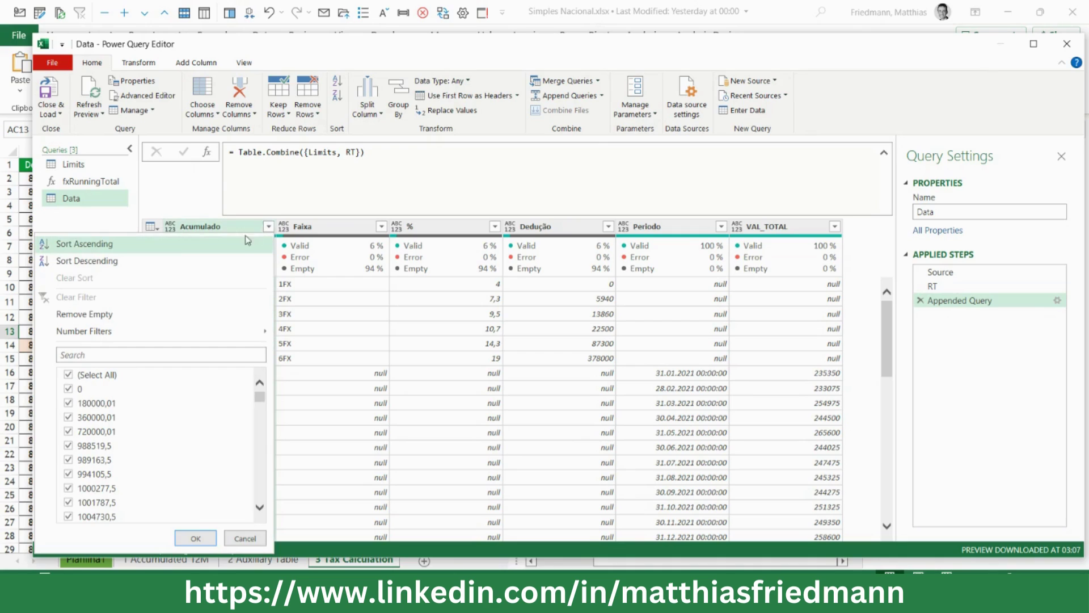
{"action": "left_click", "coordinate": [193, 248]}
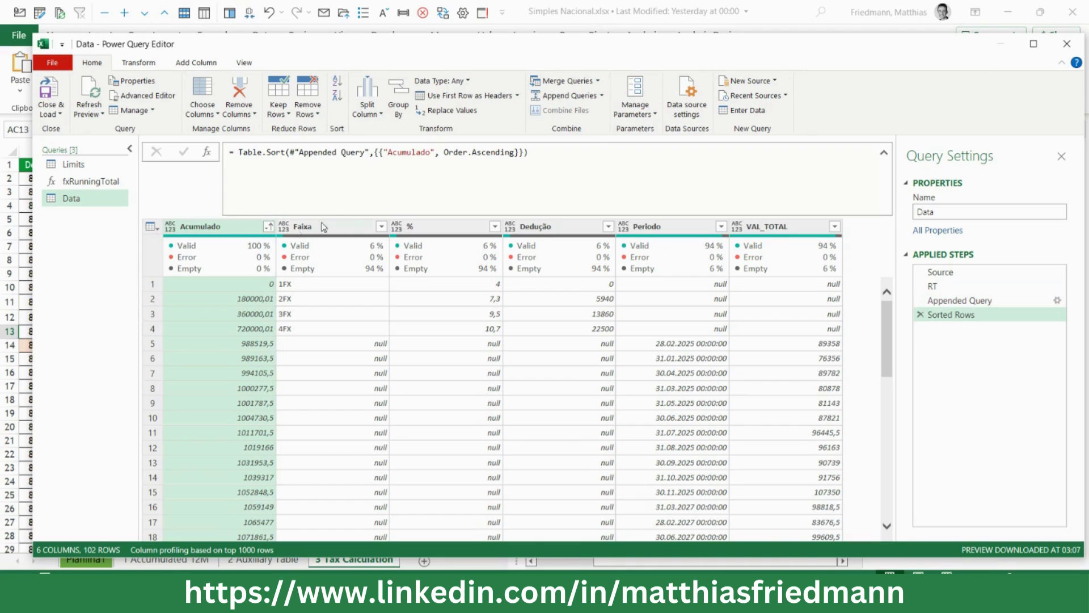
{"action": "left_click", "coordinate": [437, 227]}
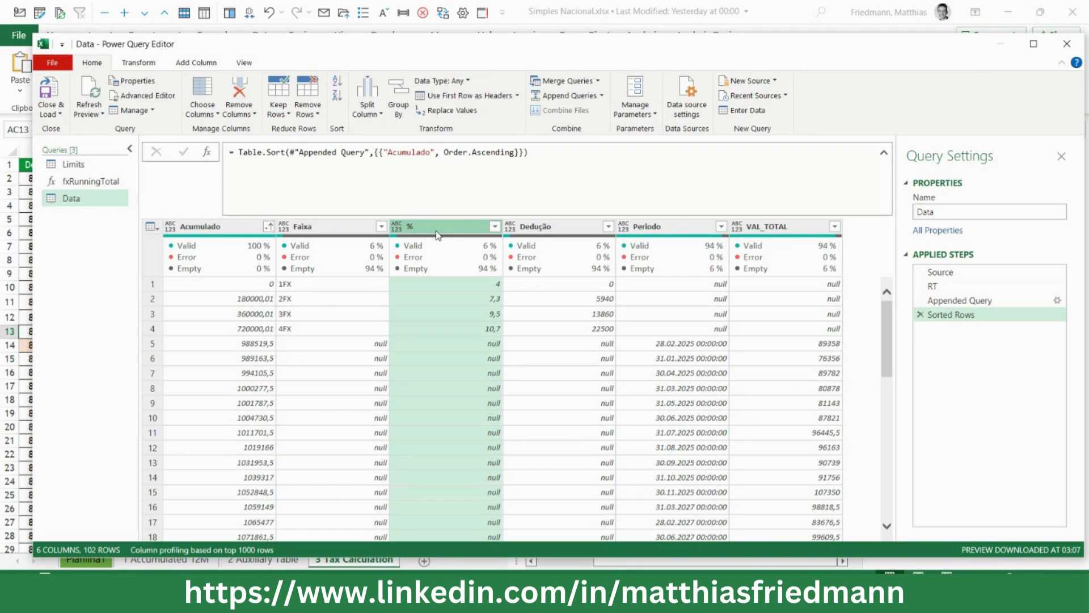
{"action": "left_click", "coordinate": [570, 228], "text": "ctrl"}
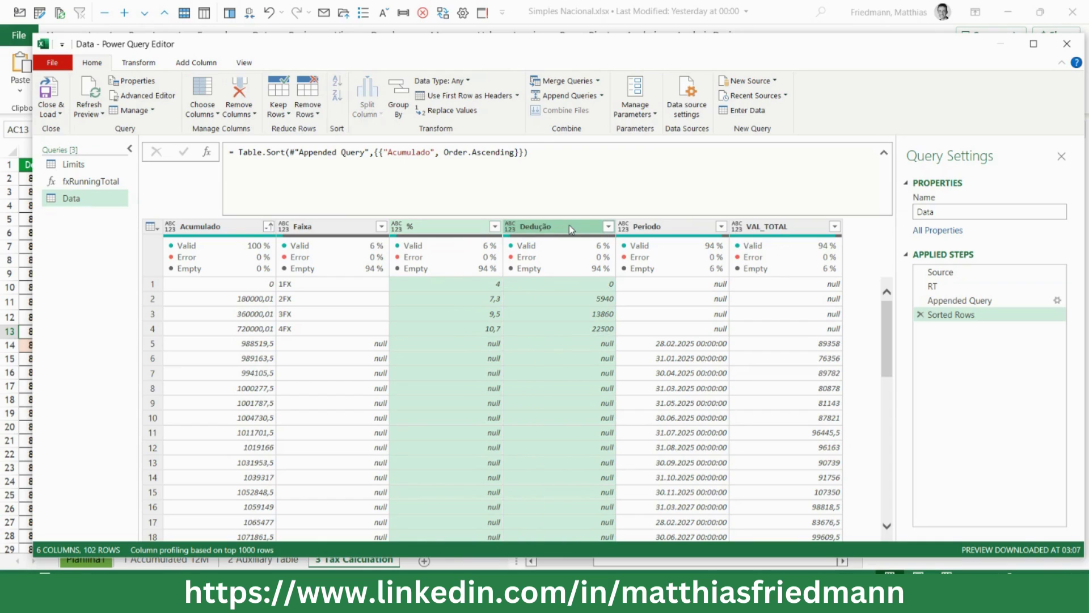
{"action": "right_click", "coordinate": [569, 226]}
{"action": "mouse_move", "coordinate": [630, 344]}
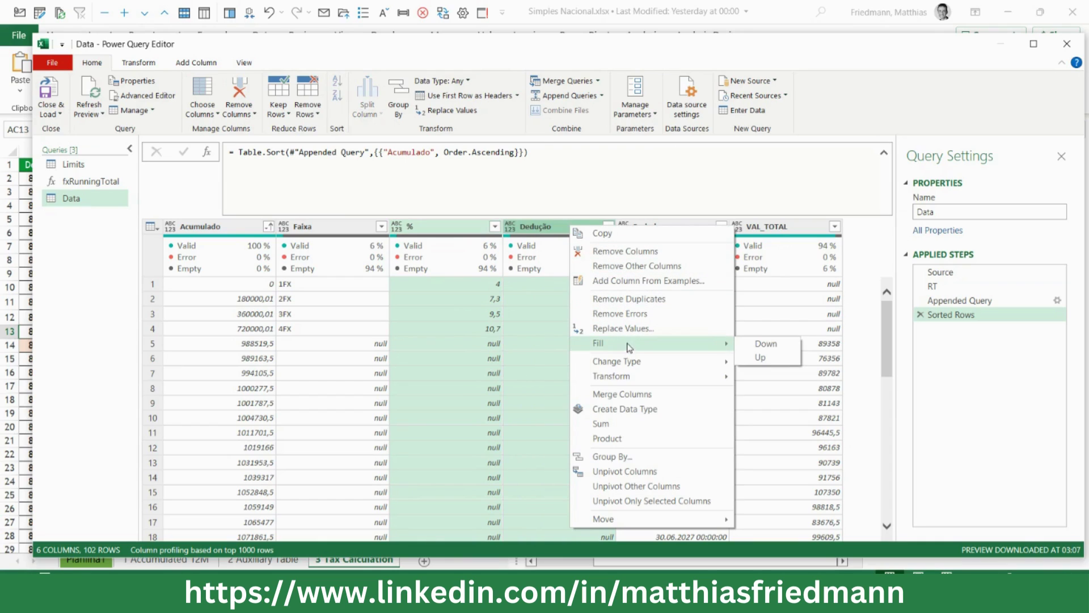
{"action": "left_click", "coordinate": [766, 345]}
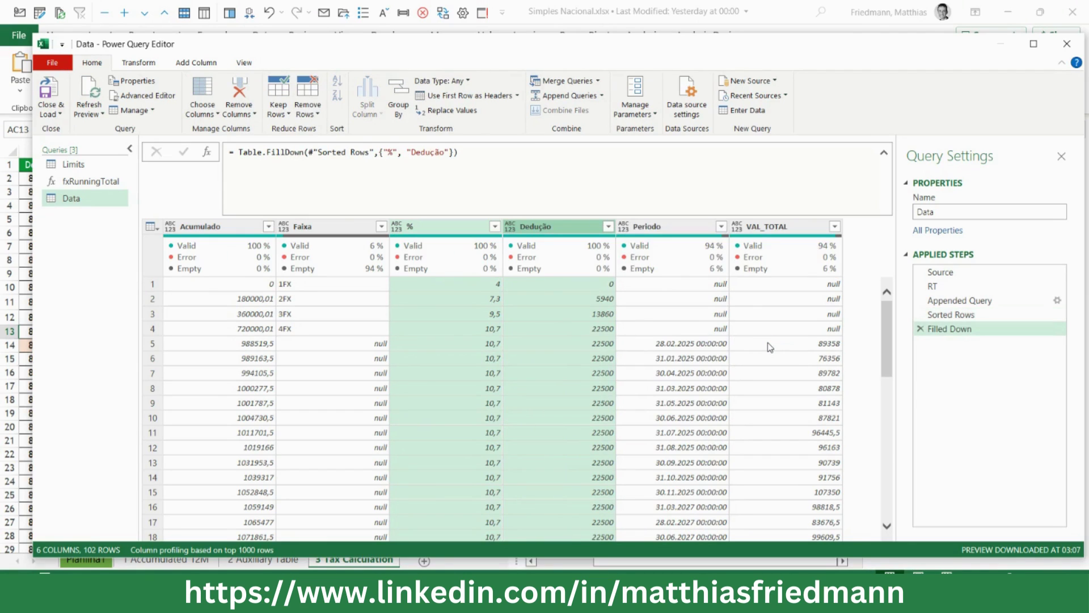
Step: Filter the null rows out of the VAL_TOTAL column
{"action": "left_click", "coordinate": [835, 227]}
{"action": "left_click", "coordinate": [637, 385]}
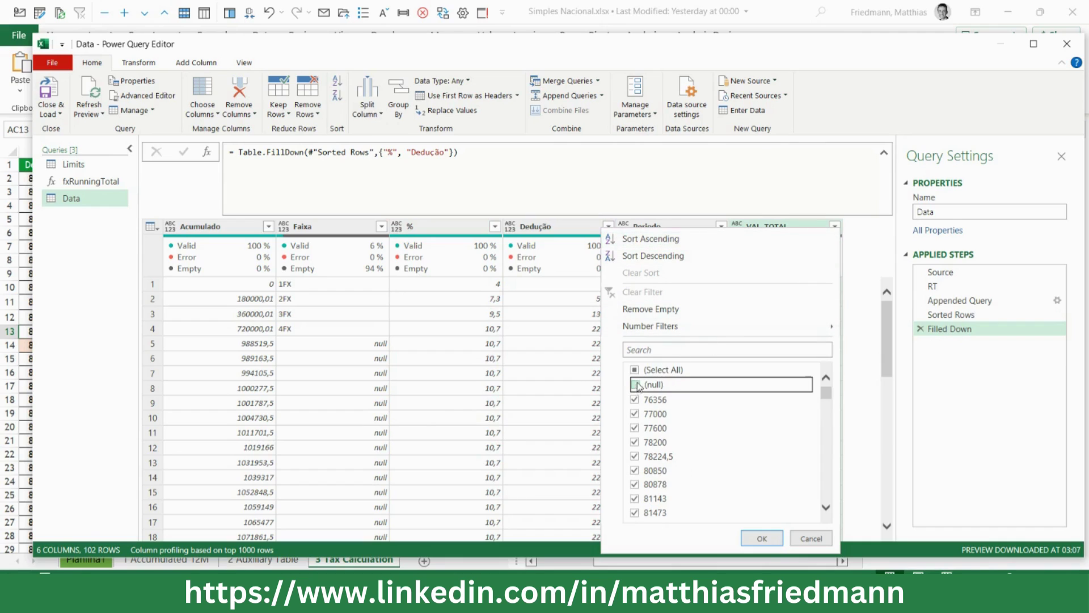
{"action": "left_click", "coordinate": [762, 539]}
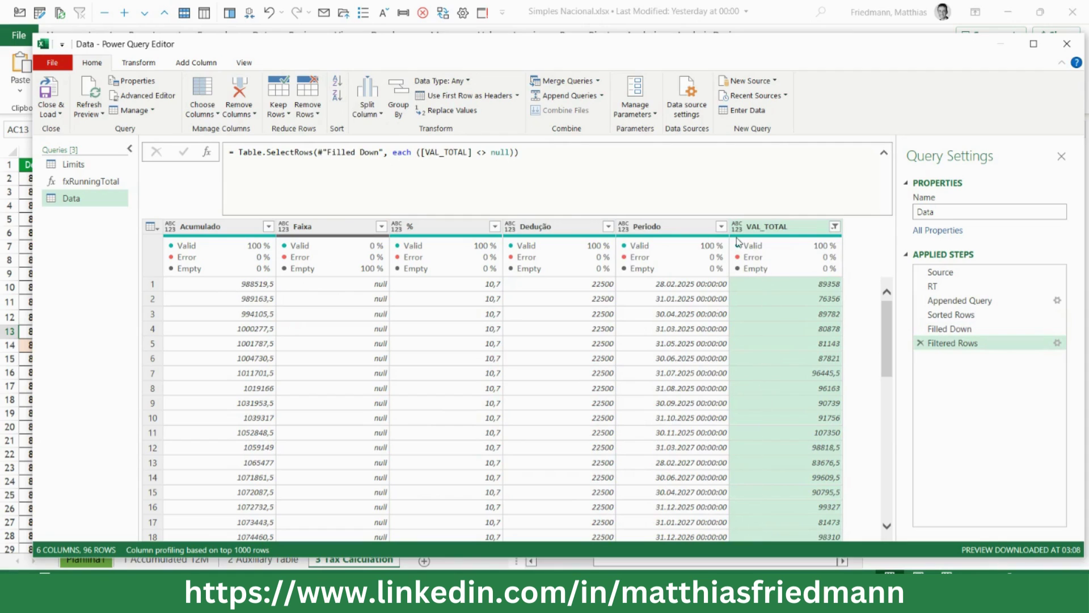
Step: Sort the rows ascending by Periodo and keep only the Periodo, VAL_TOTAL, Acumulado, % and Dedução columns, in that order
{"action": "left_click", "coordinate": [722, 226]}
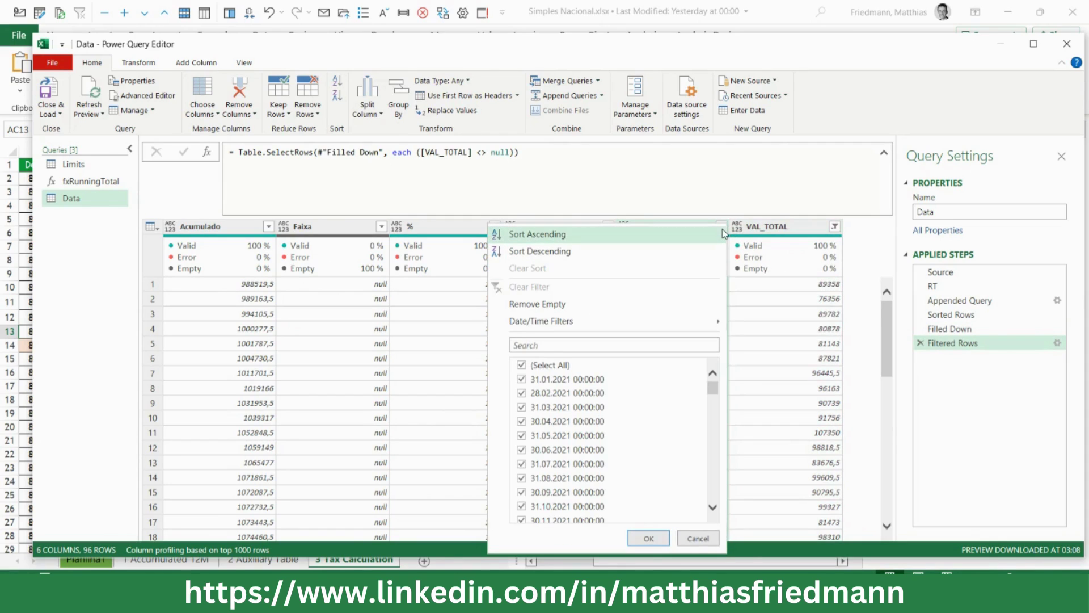
{"action": "left_click", "coordinate": [666, 238]}
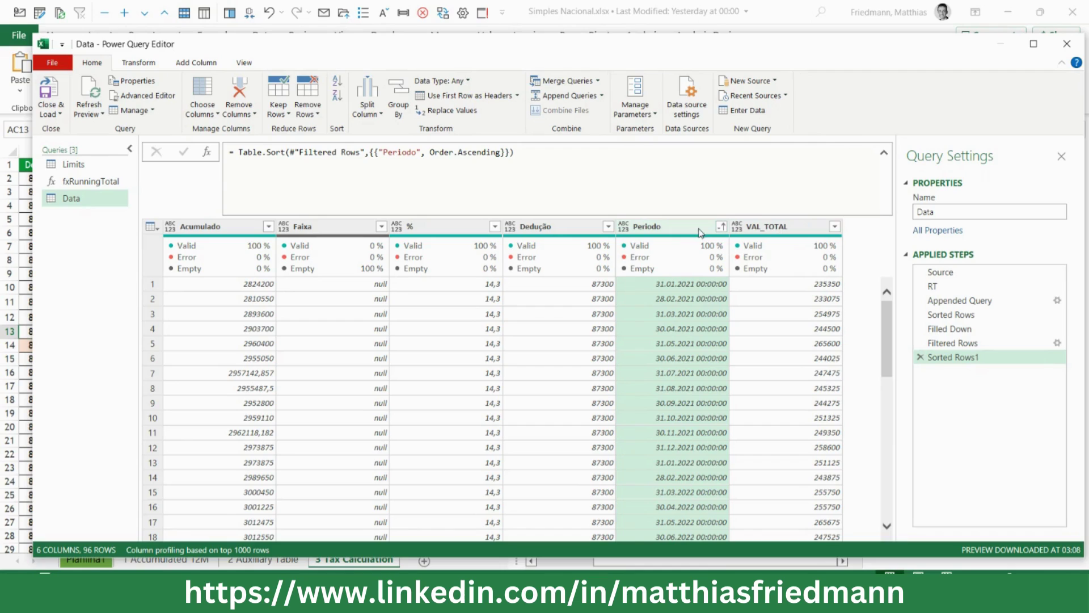
{"action": "left_click", "coordinate": [781, 227], "text": "ctrl"}
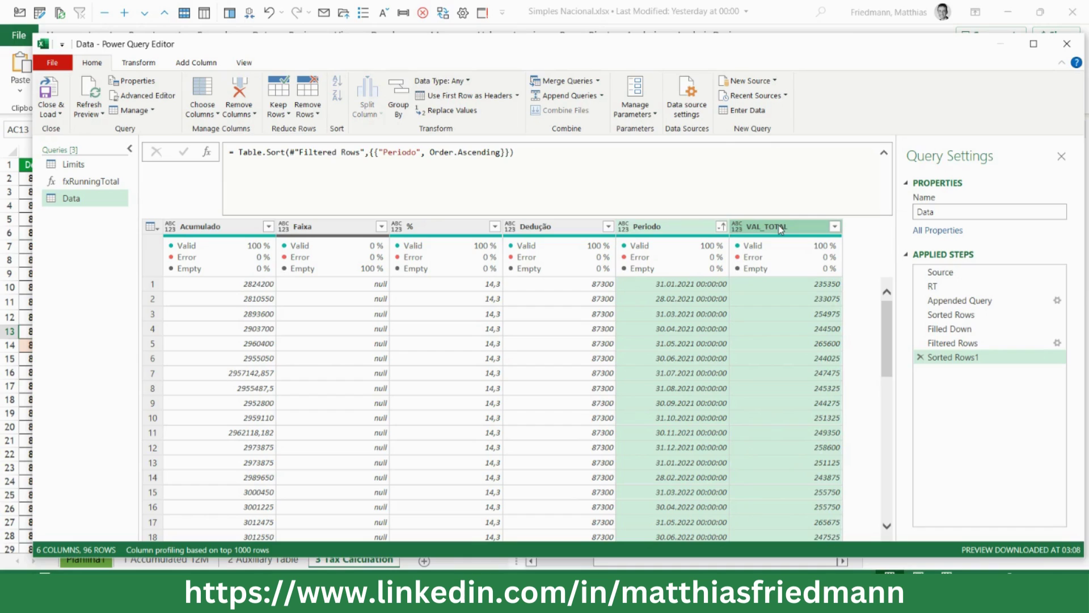
{"action": "left_click", "coordinate": [244, 232], "text": "ctrl"}
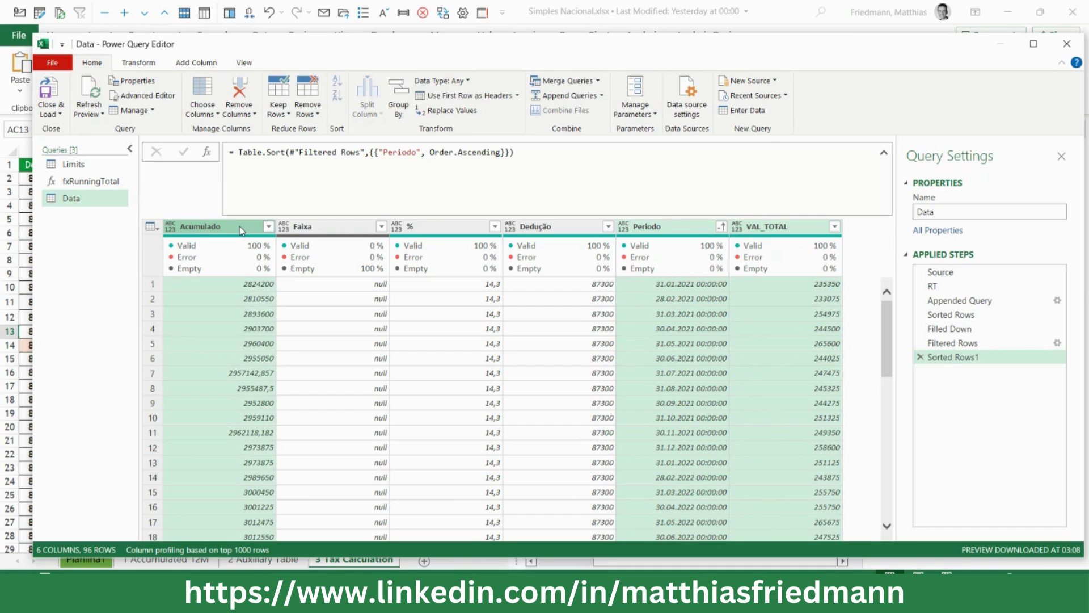
{"action": "left_click", "coordinate": [463, 229], "text": "ctrl"}
{"action": "left_click", "coordinate": [551, 230], "text": "ctrl"}
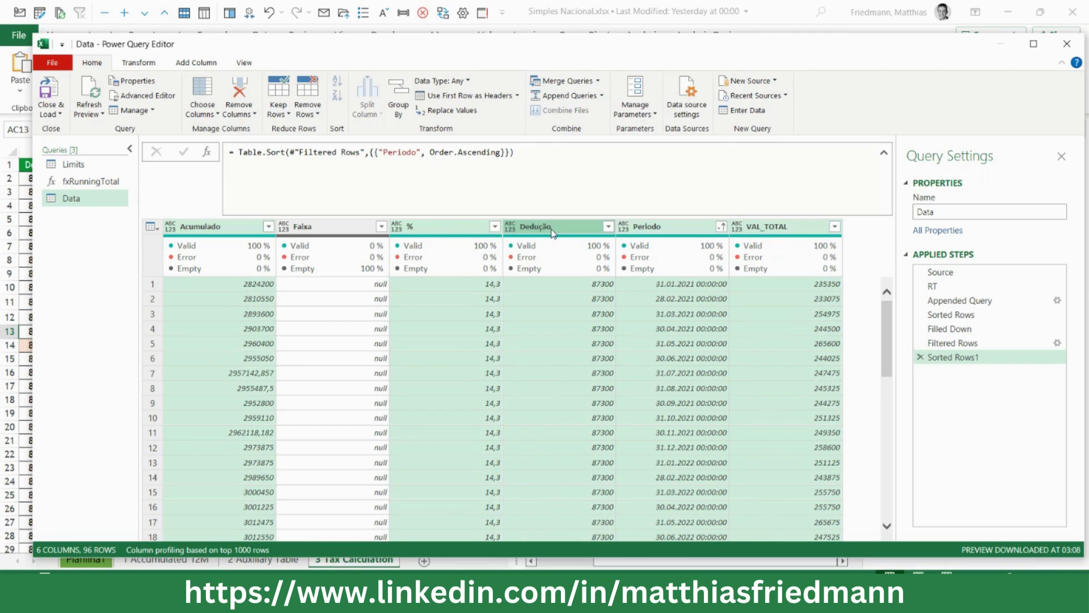
{"action": "right_click", "coordinate": [552, 231]}
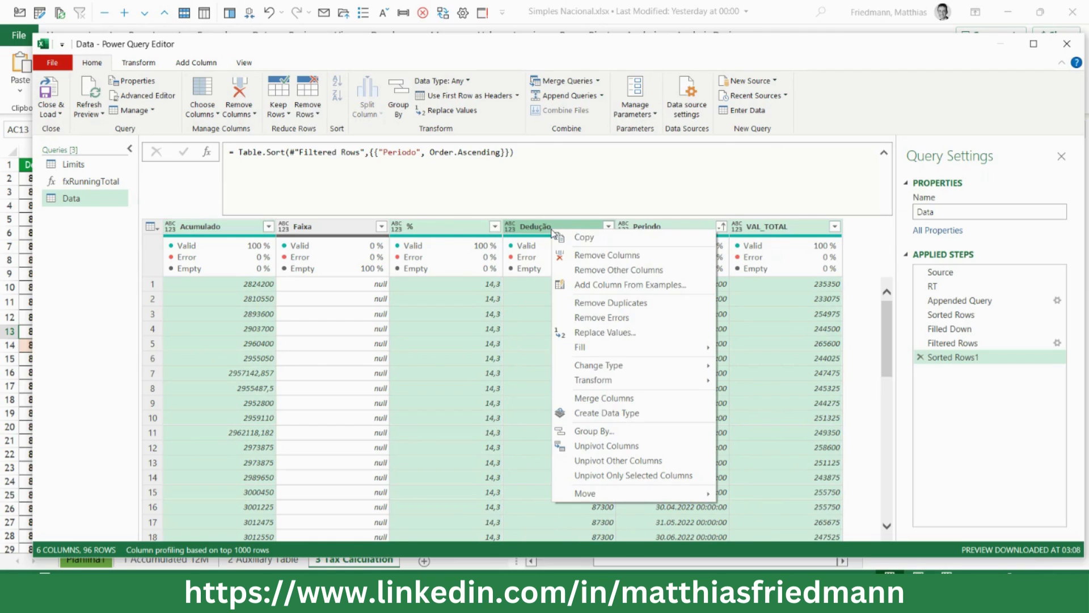
{"action": "left_click", "coordinate": [598, 275]}
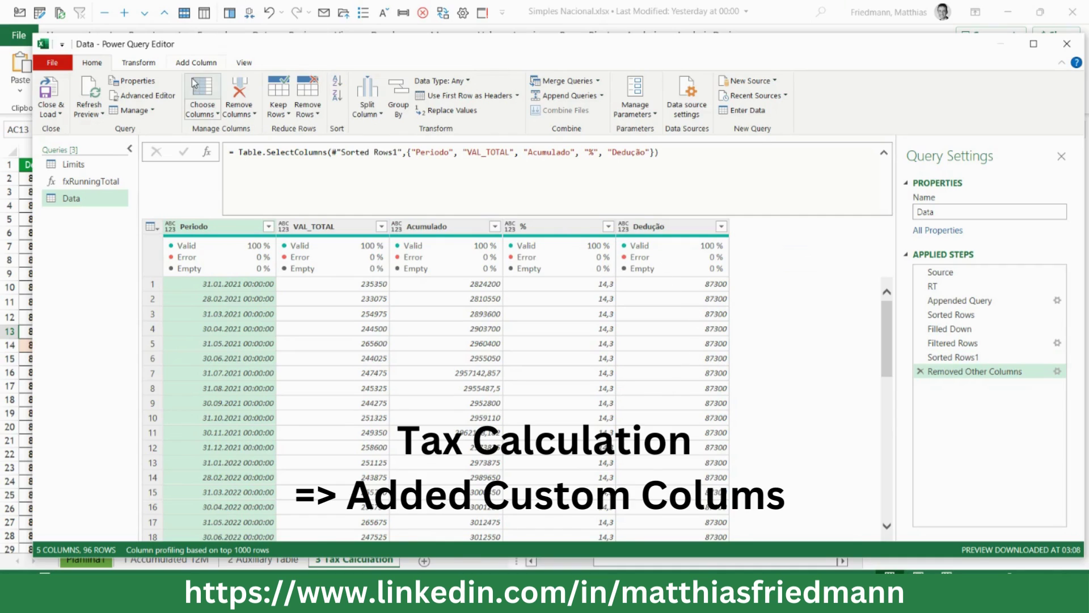
Step: Add a custom column named Nominator with the formula [Acumulado]*[#"%"]/100-[Dedução]
{"action": "left_click", "coordinate": [196, 63]}
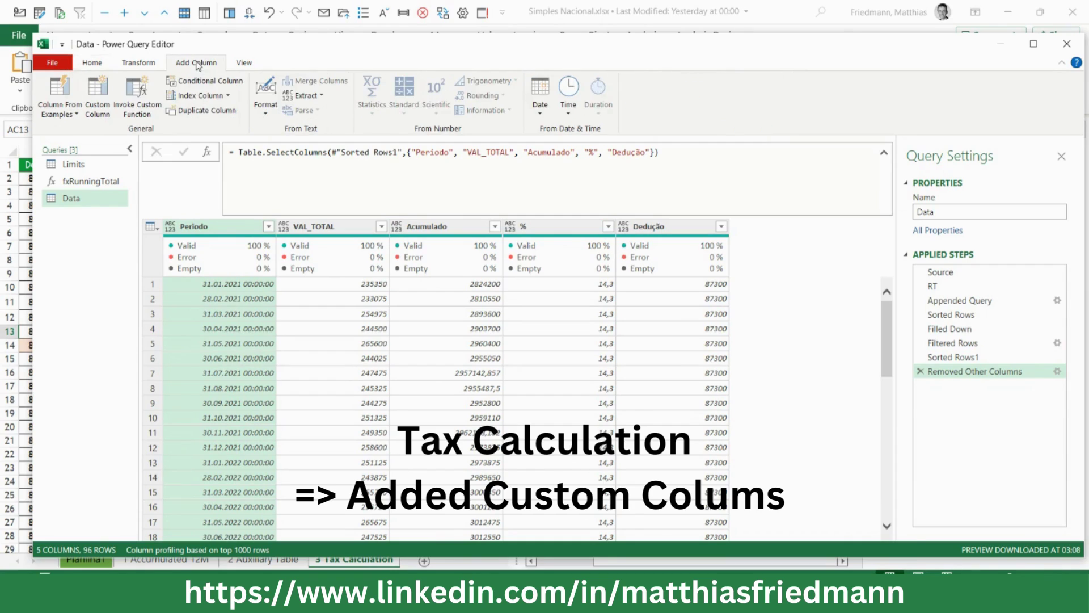
{"action": "left_click", "coordinate": [103, 90]}
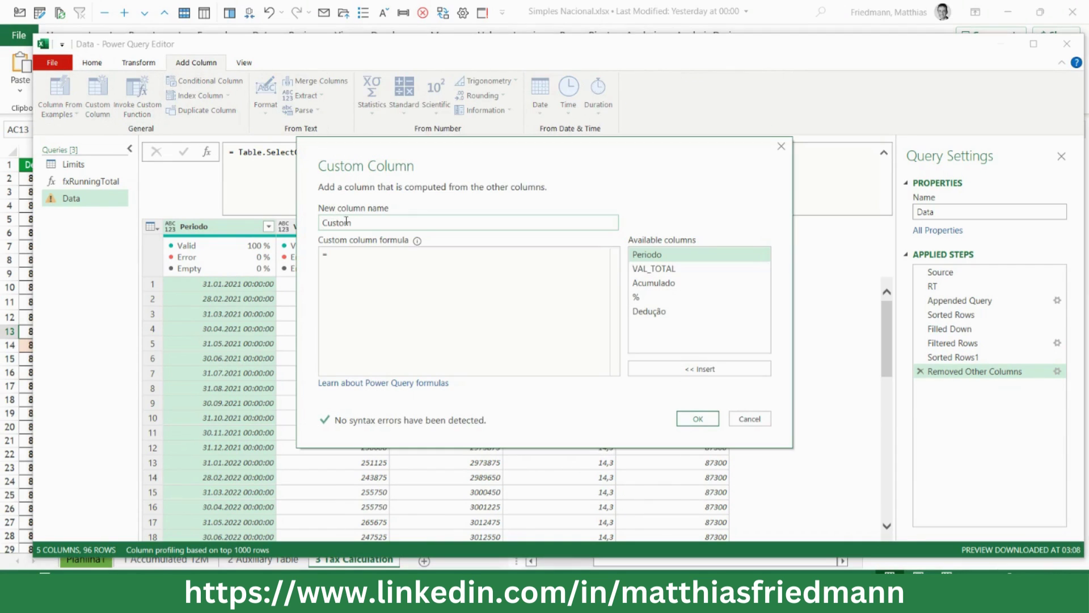
{"action": "double_click", "coordinate": [338, 223]}
{"action": "type", "text": "Nominator"}
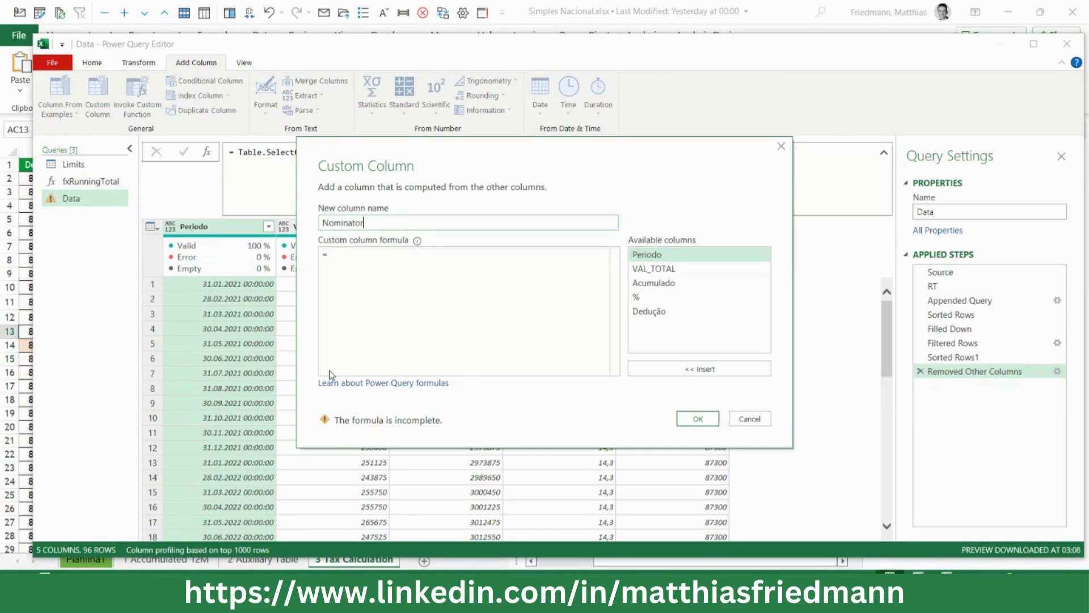
{"action": "left_click", "coordinate": [358, 263]}
{"action": "double_click", "coordinate": [677, 282]}
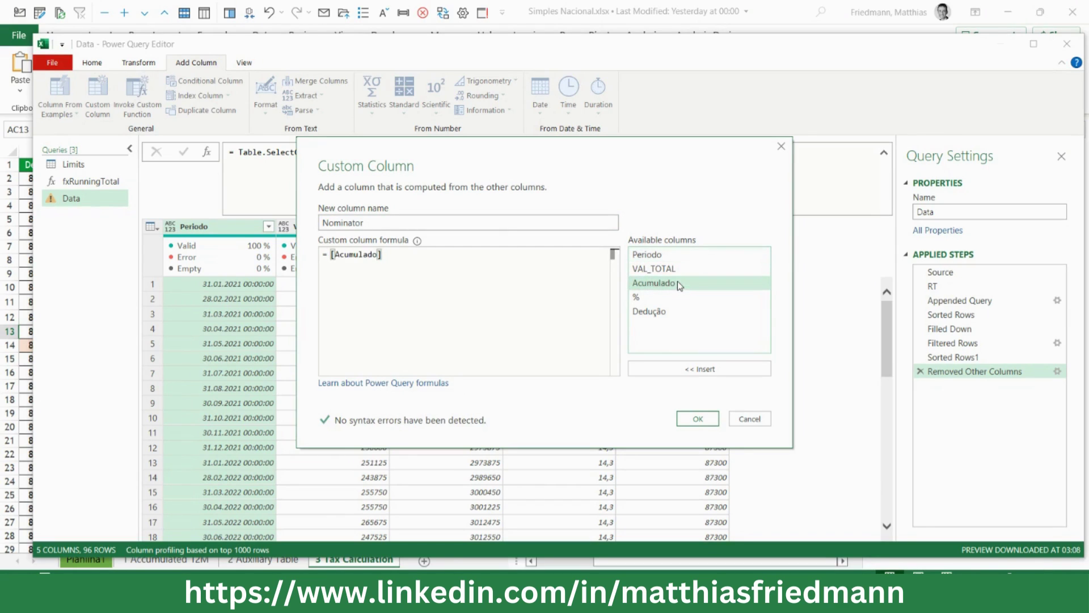
{"action": "type", "text": "*"}
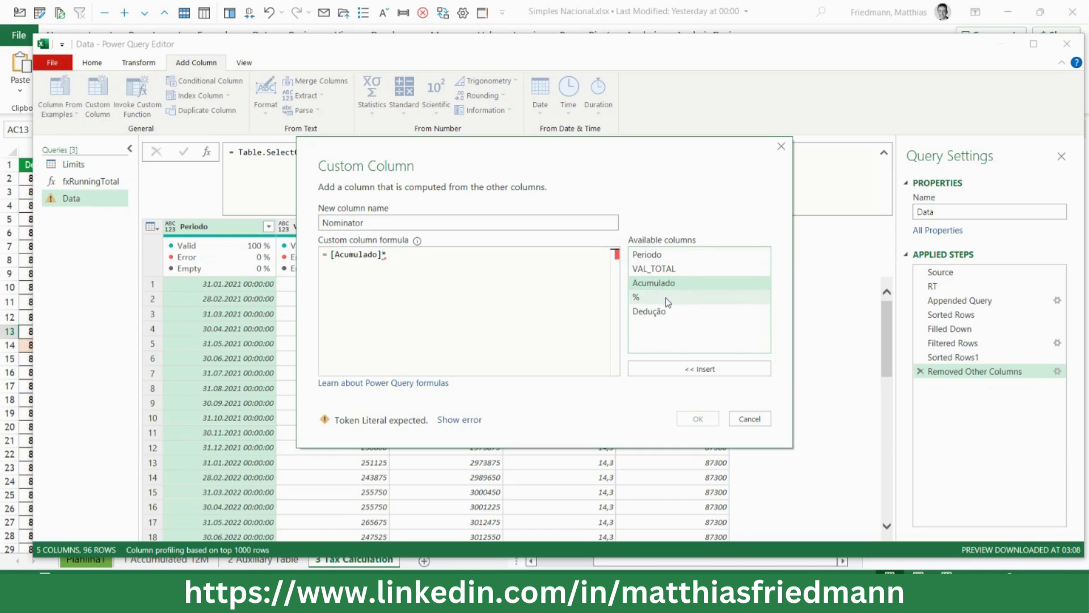
{"action": "left_click", "coordinate": [665, 297]}
{"action": "double_click", "coordinate": [666, 298]}
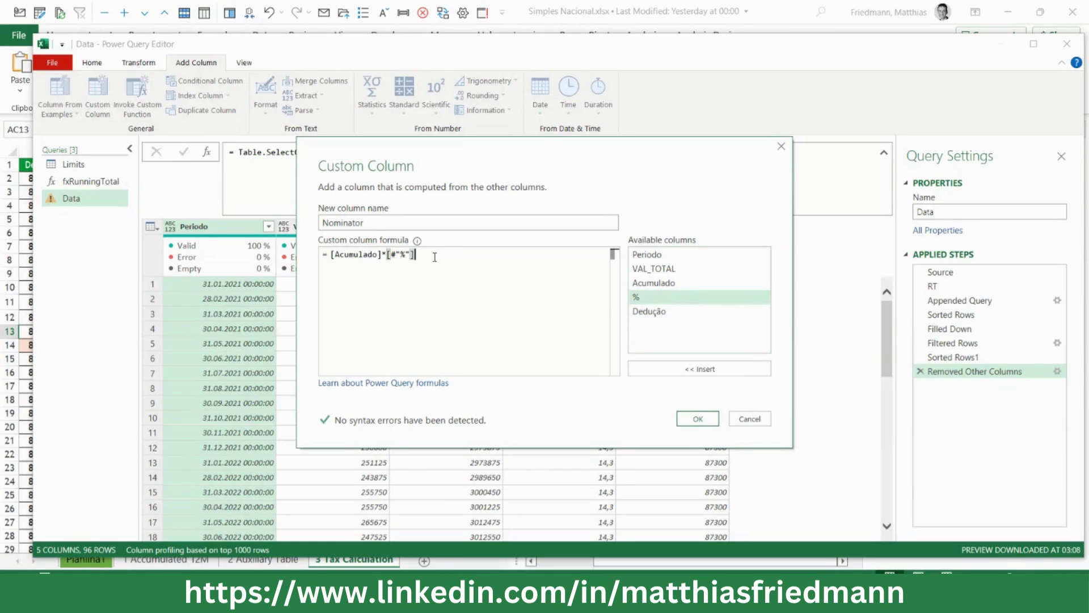
{"action": "type", "text": "/"}
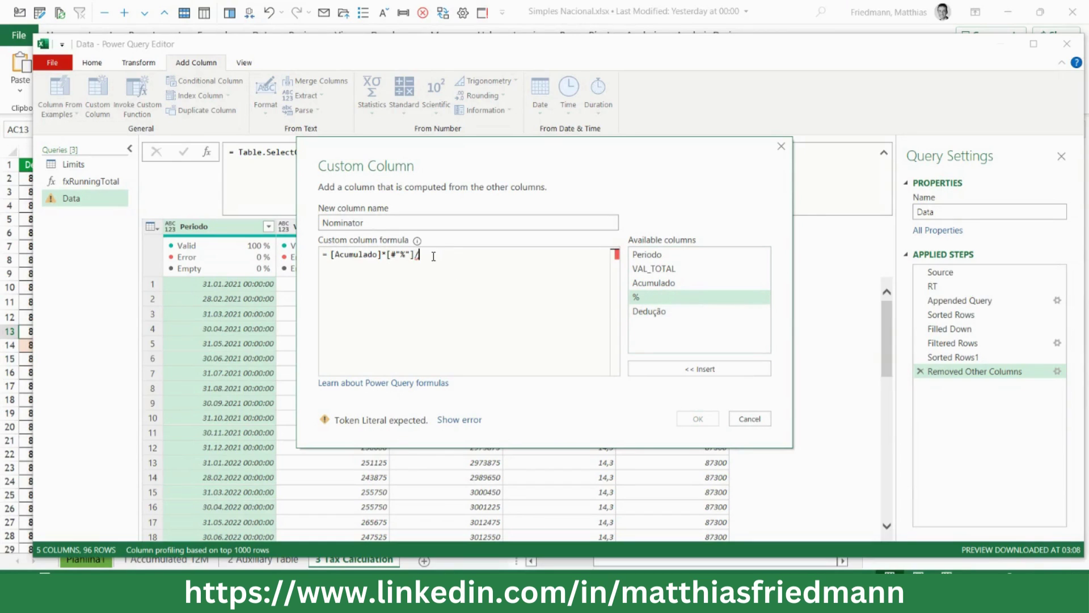
{"action": "type", "text": "10"}
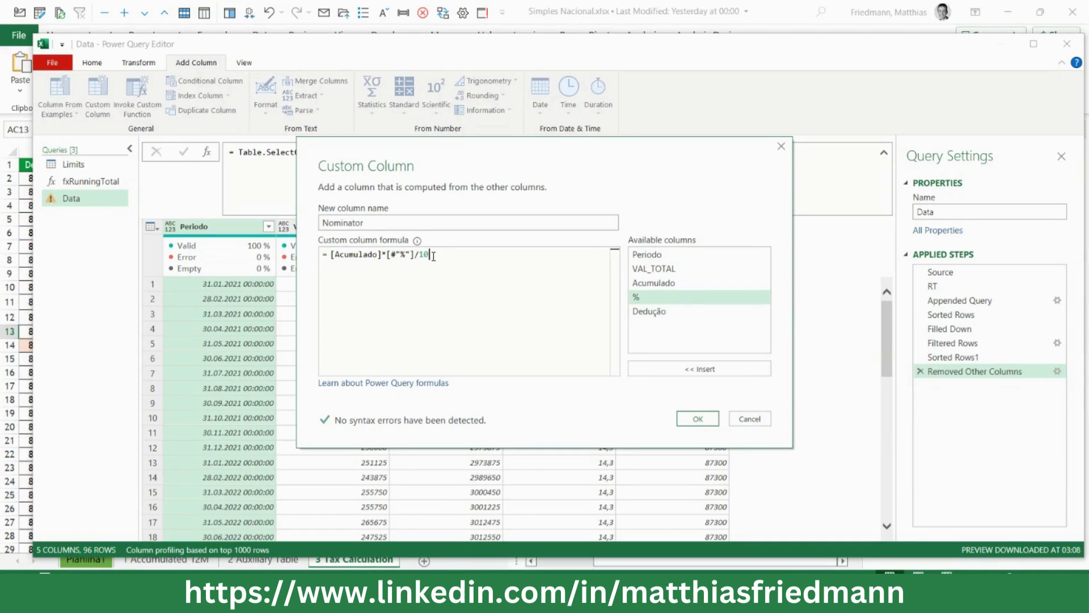
{"action": "type", "text": "0-"}
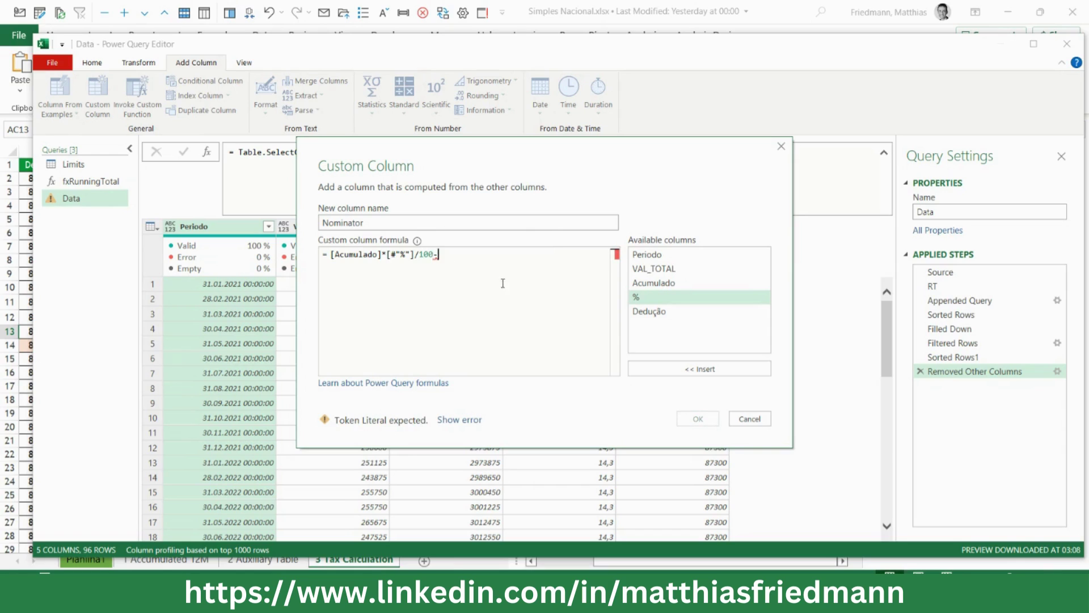
{"action": "double_click", "coordinate": [641, 312]}
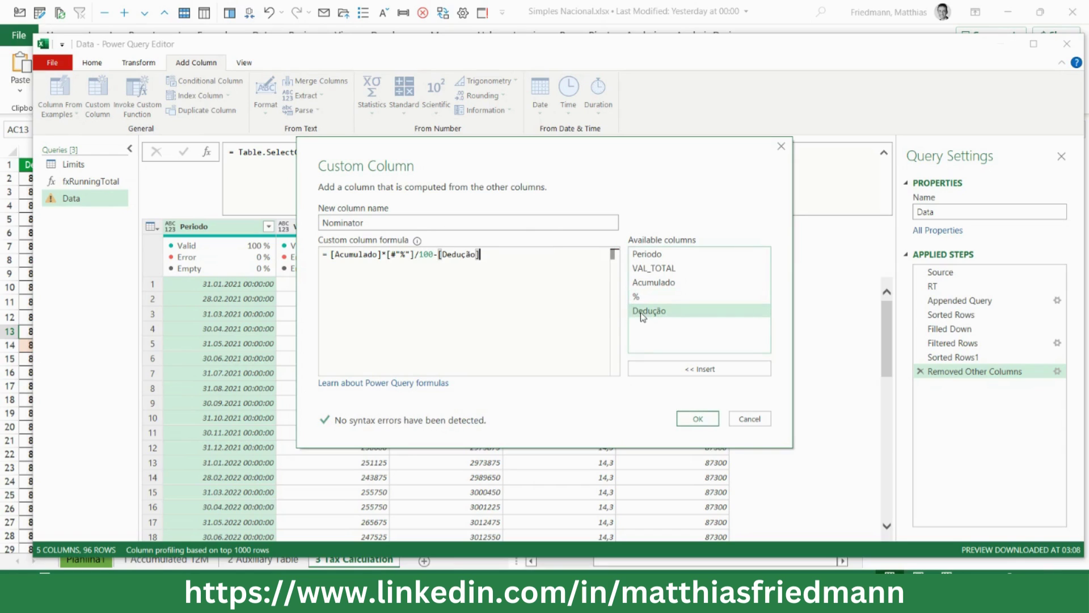
{"action": "left_click", "coordinate": [697, 419]}
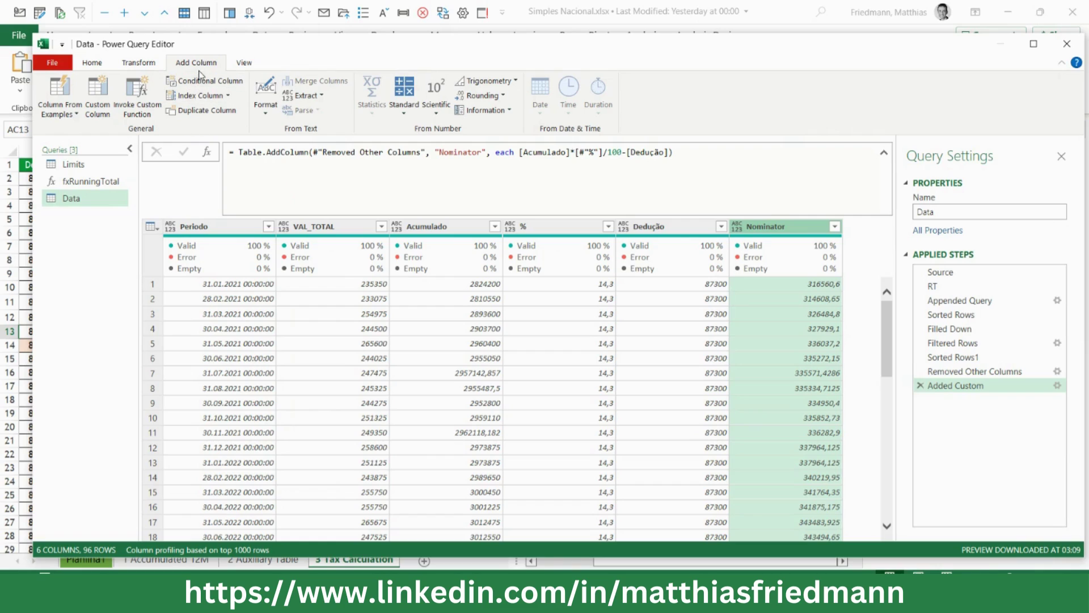
Step: Add a custom column named Tax with the formula [VAL_TOTAL]*[Nominator]/[Acumulado]
{"action": "left_click", "coordinate": [97, 91]}
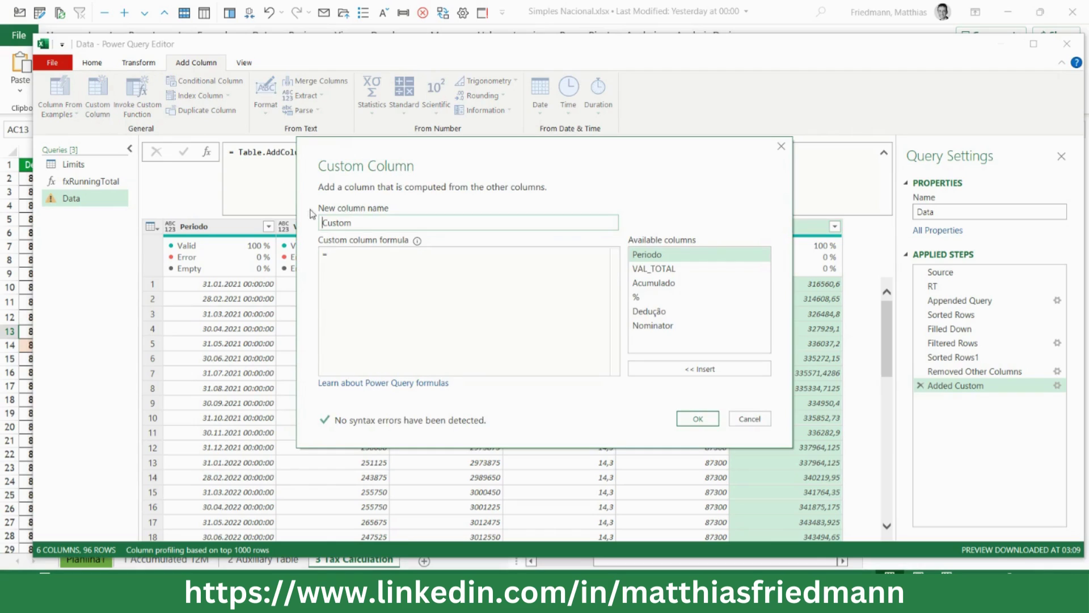
{"action": "double_click", "coordinate": [332, 225]}
{"action": "type", "text": "Tax"}
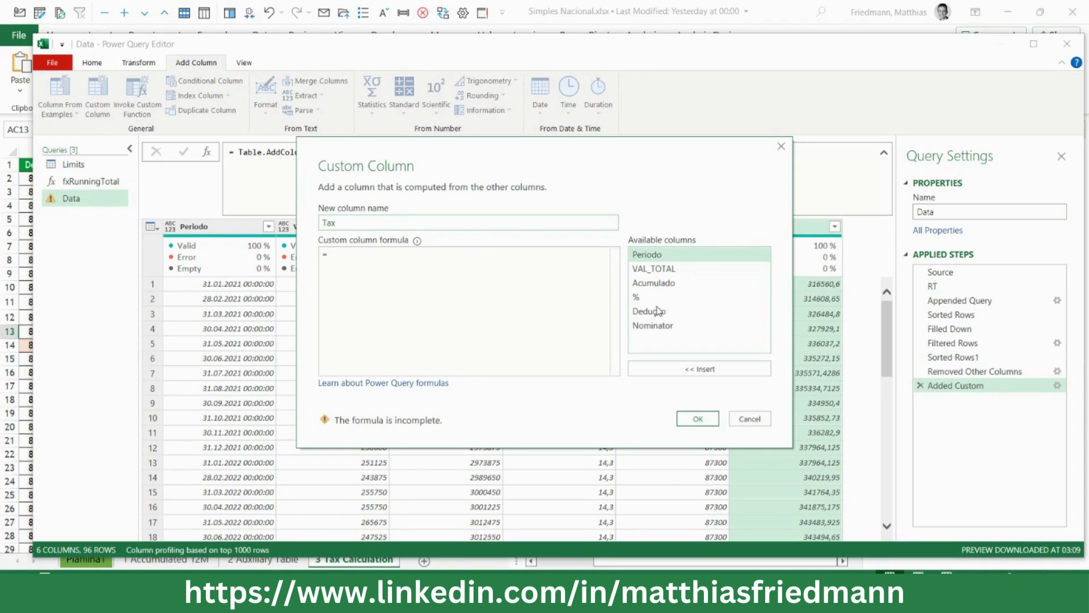
{"action": "double_click", "coordinate": [672, 270]}
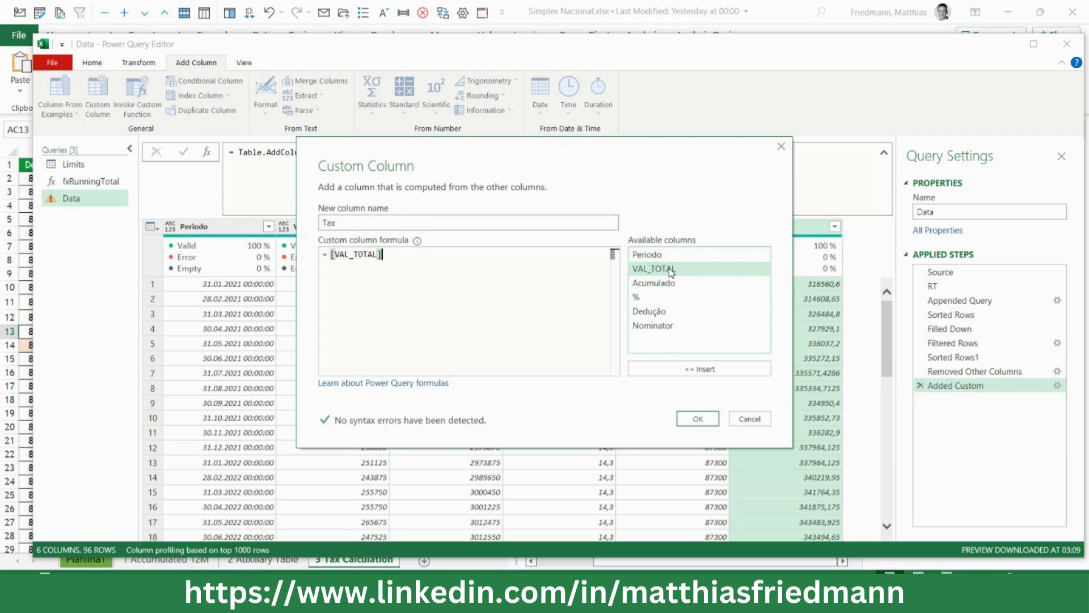
{"action": "type", "text": "*"}
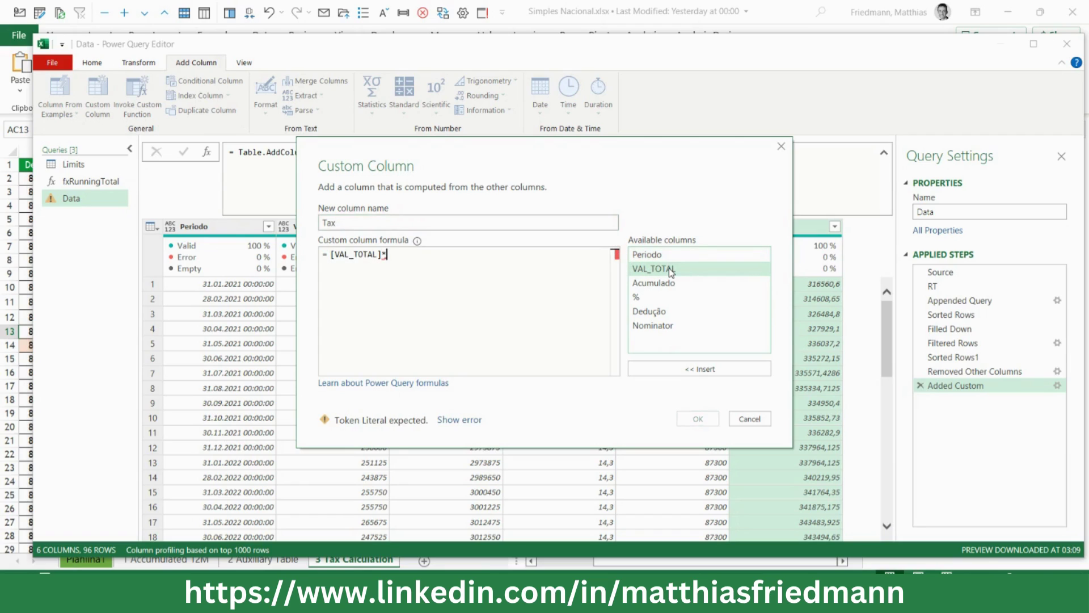
{"action": "double_click", "coordinate": [661, 325]}
{"action": "type", "text": "/"}
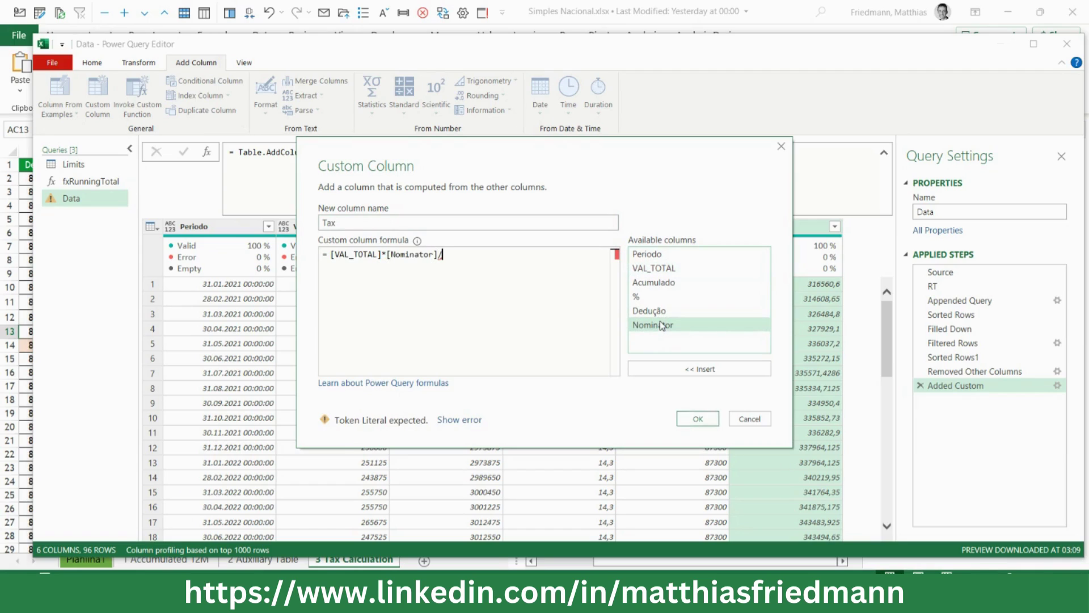
{"action": "double_click", "coordinate": [658, 284]}
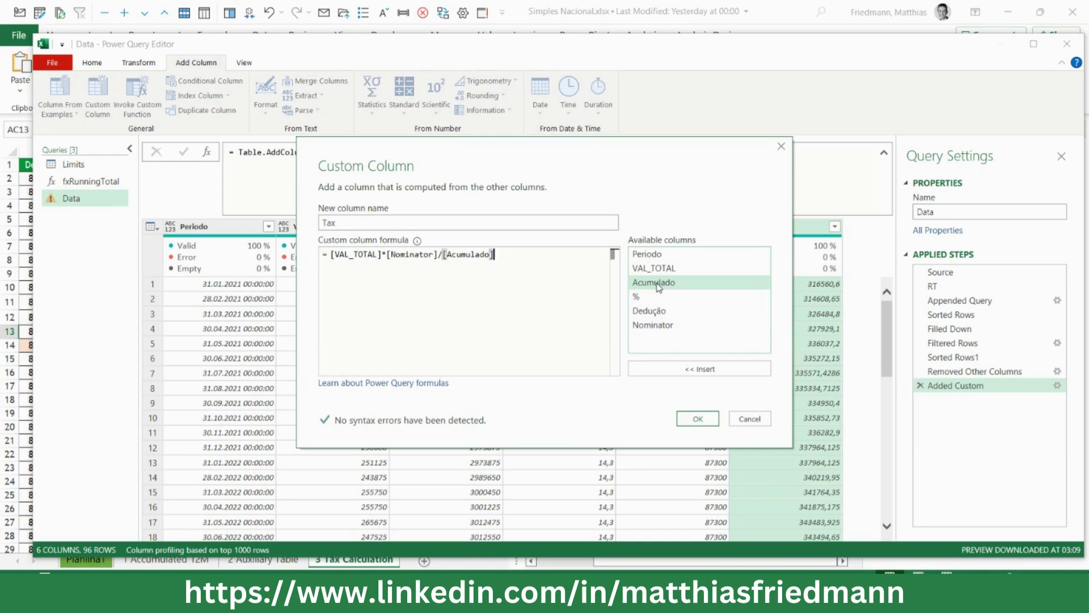
{"action": "left_click", "coordinate": [687, 421]}
Step: Close the query editor and load the edited queries back into the workbook
{"action": "left_click", "coordinate": [138, 63]}
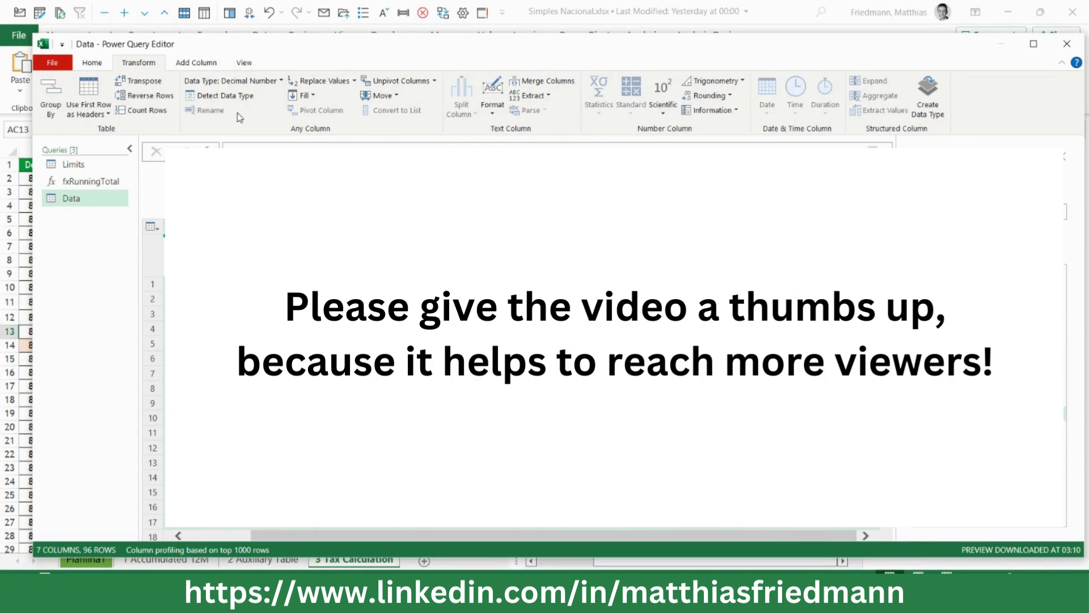
{"action": "left_click", "coordinate": [95, 64]}
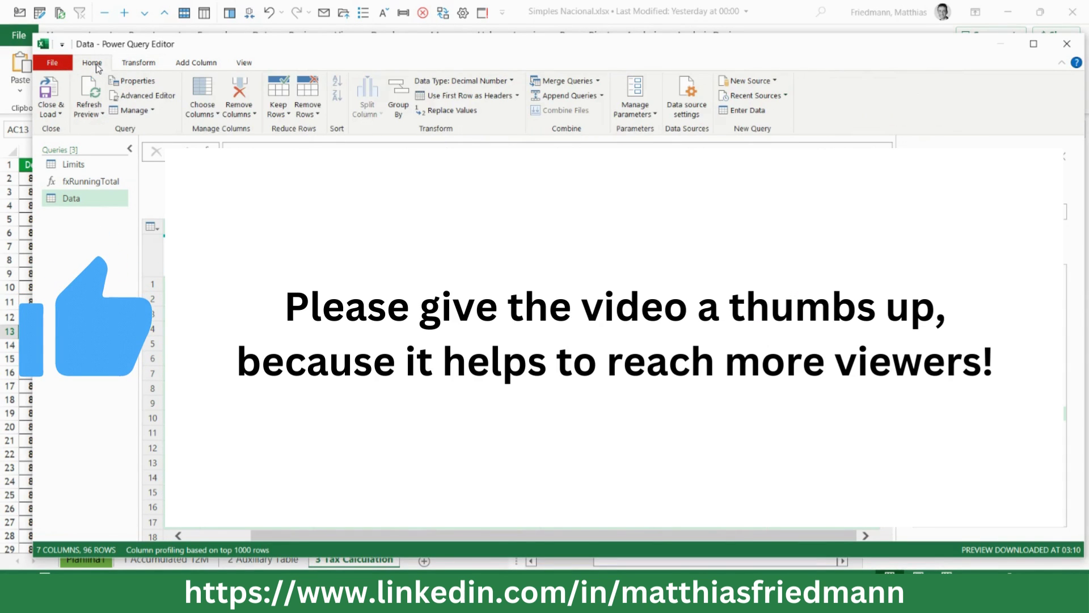
{"action": "left_click", "coordinate": [52, 112]}
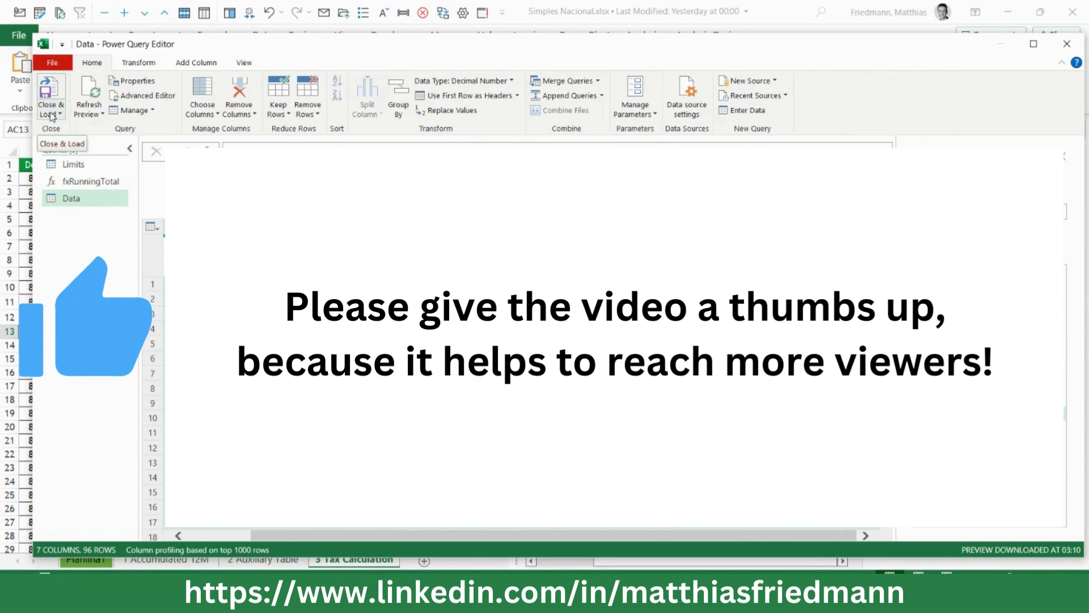
{"action": "left_click", "coordinate": [57, 141]}
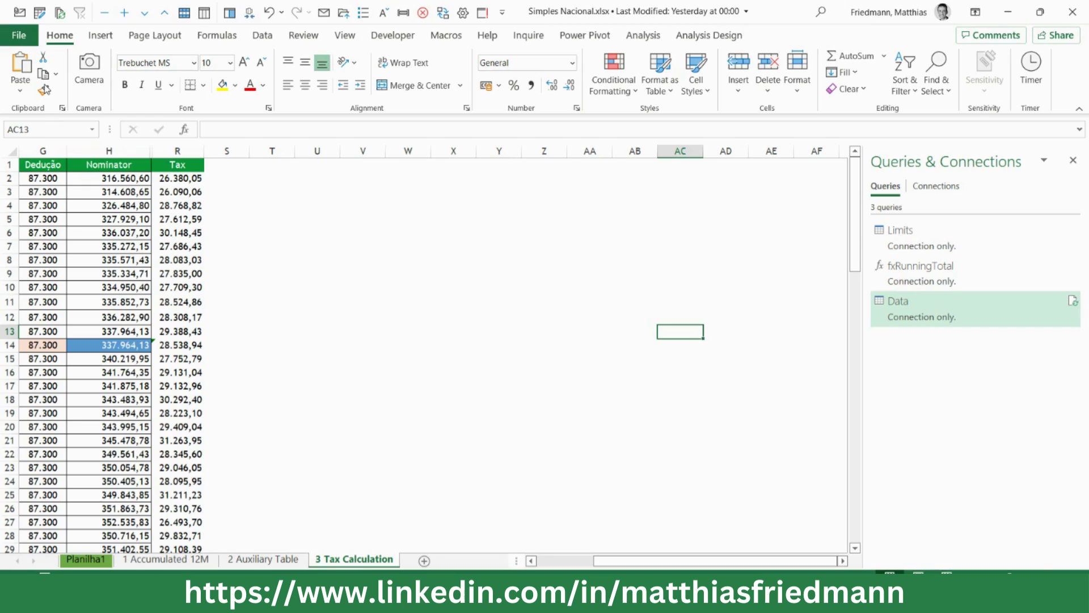
Step: Load the Data query as a table into the existing worksheet at cell T1
{"action": "right_click", "coordinate": [908, 317]}
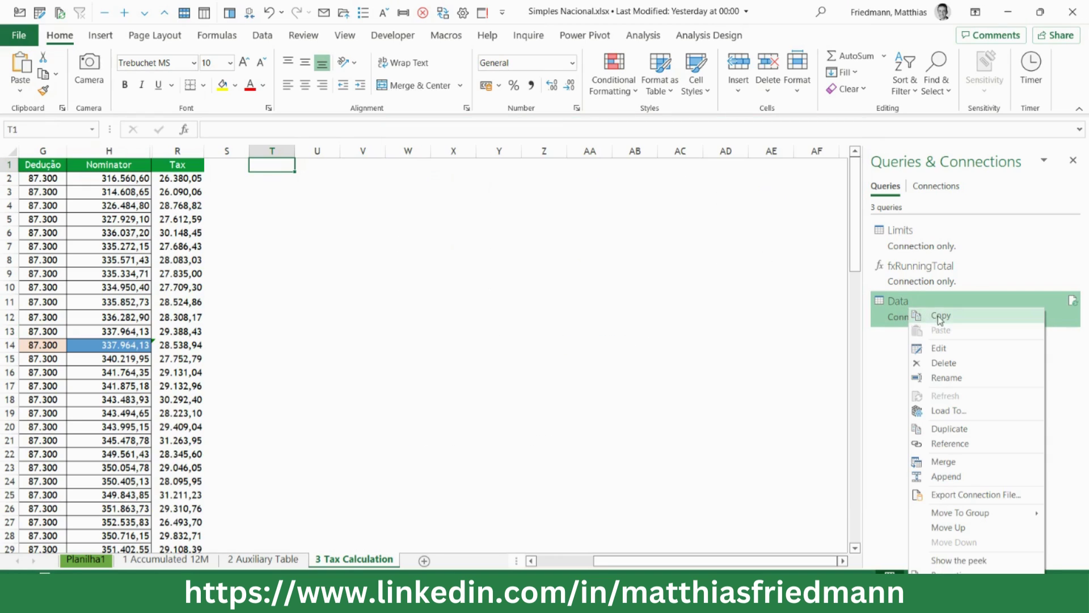
{"action": "left_click", "coordinate": [953, 413]}
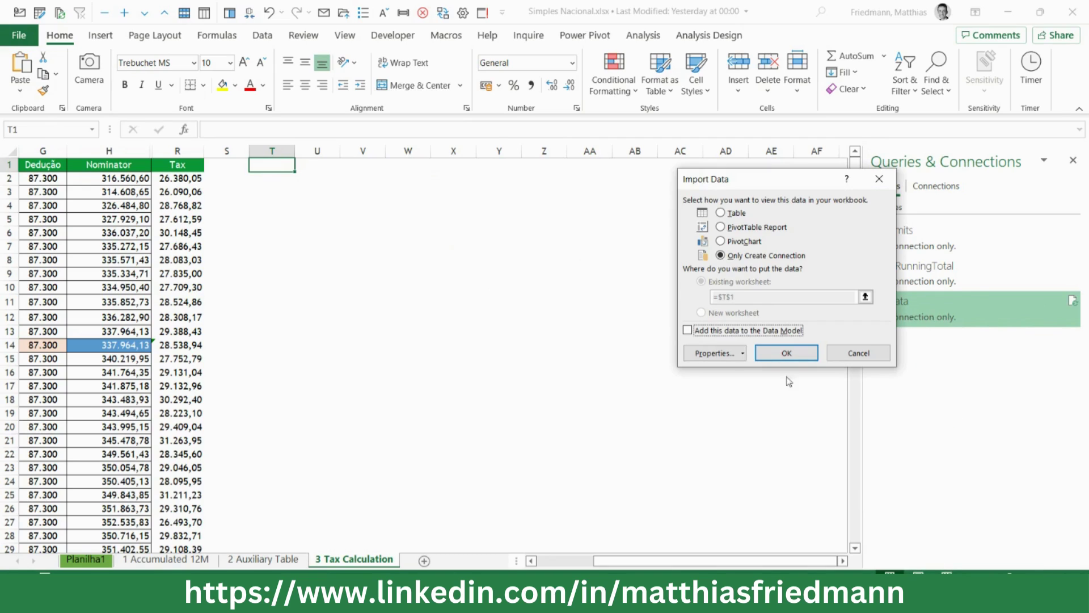
{"action": "left_click", "coordinate": [722, 215]}
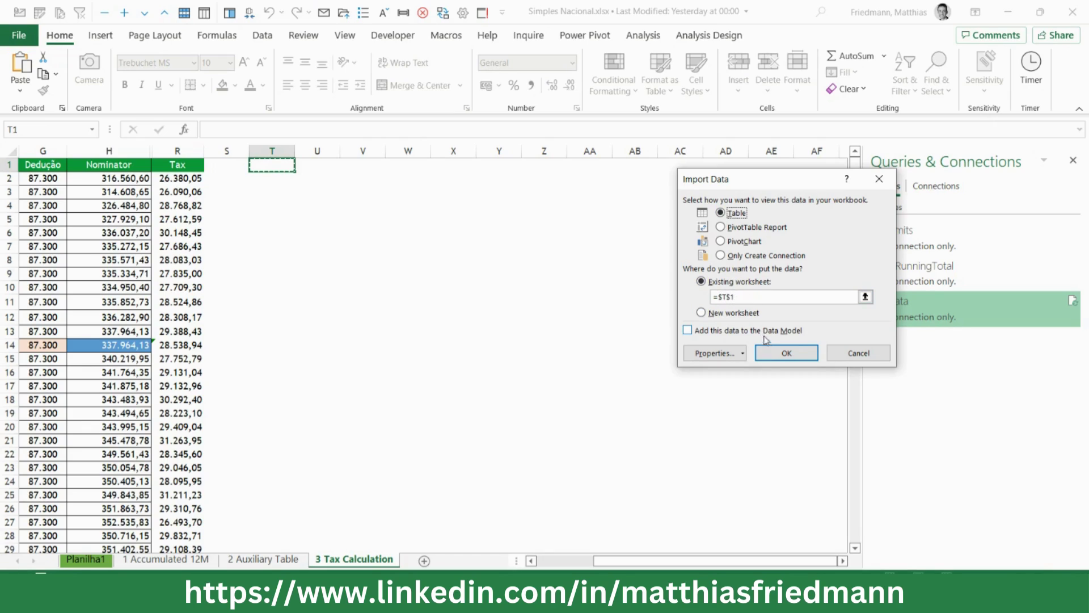
{"action": "left_click", "coordinate": [776, 354]}
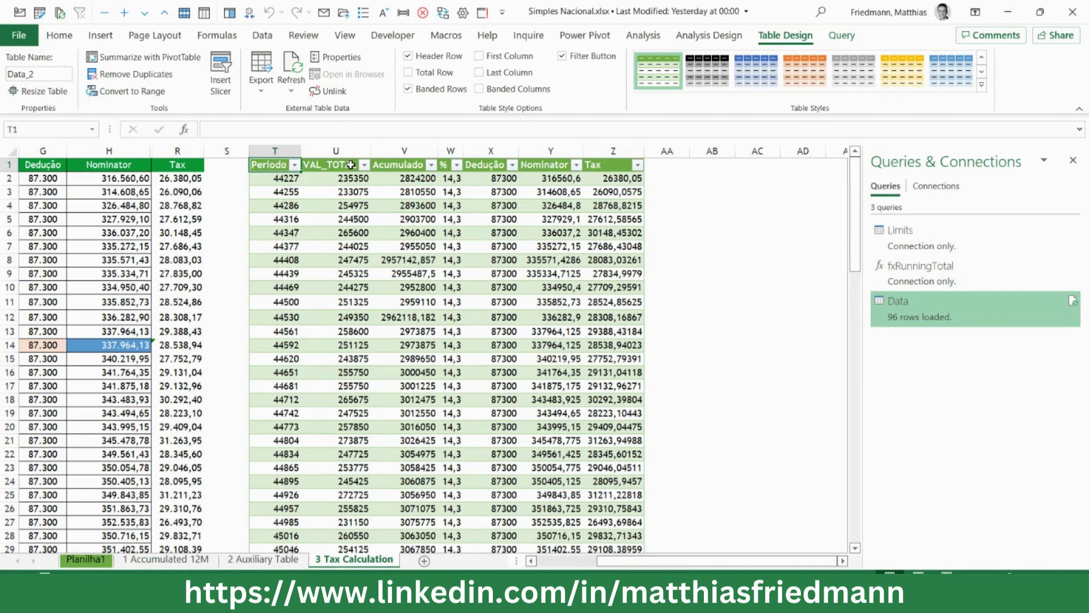
Step: Format the VAL_TOTAL, Acumulado, Dedução, Nominator and Tax columns as Number with 2 decimal places and a thousands separator
{"action": "left_click", "coordinate": [336, 150]}
{"action": "left_click", "coordinate": [390, 150], "text": "ctrl"}
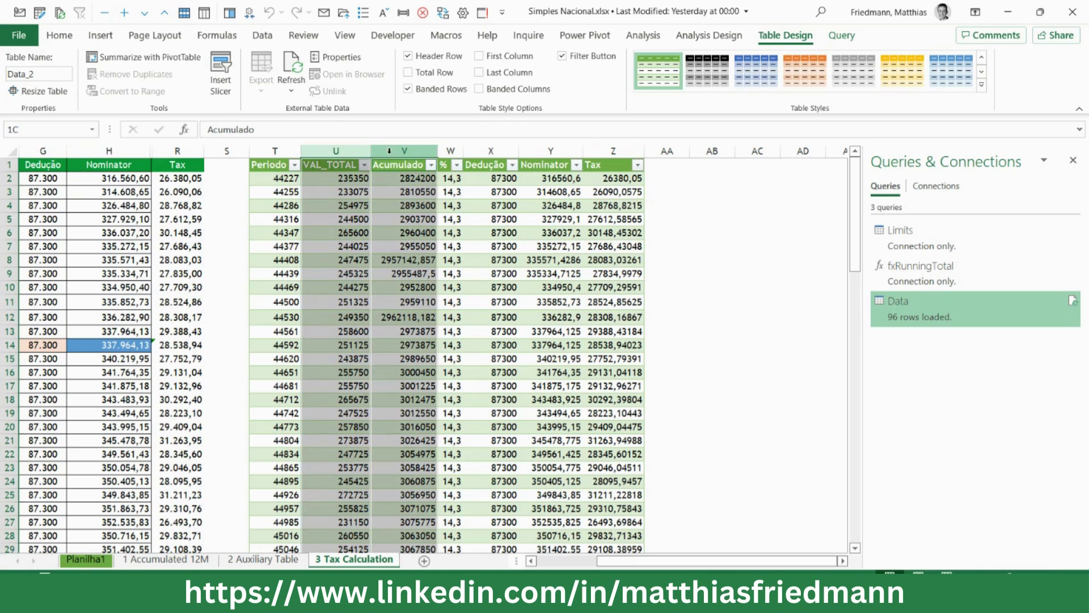
{"action": "left_click", "coordinate": [490, 151], "text": "ctrl"}
{"action": "left_click", "coordinate": [544, 152], "text": "ctrl+shift"}
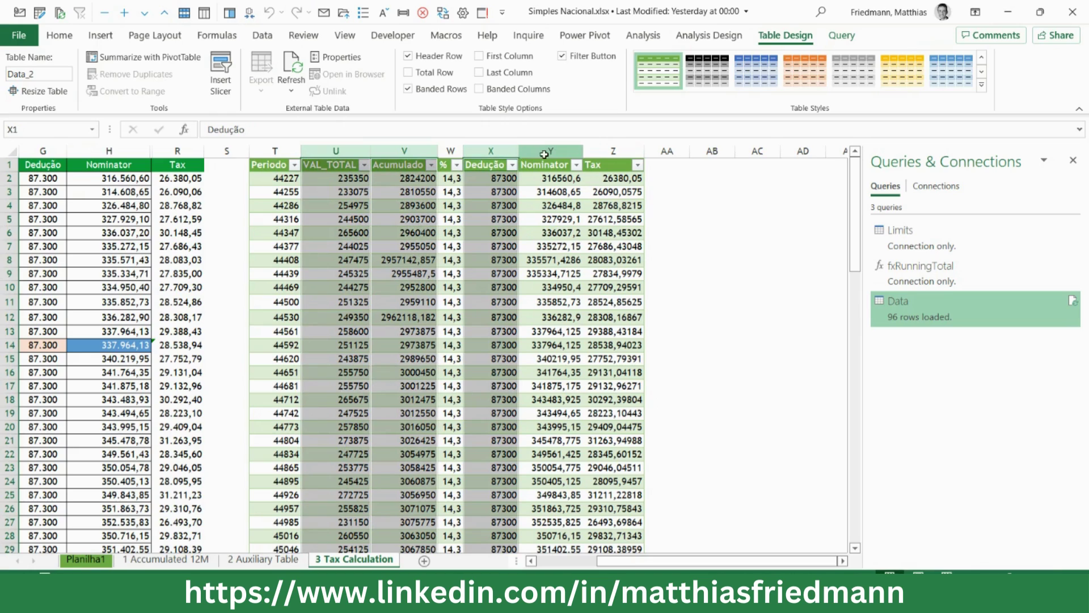
{"action": "left_click", "coordinate": [545, 153], "text": "ctrl"}
{"action": "left_click", "coordinate": [609, 150], "text": "ctrl"}
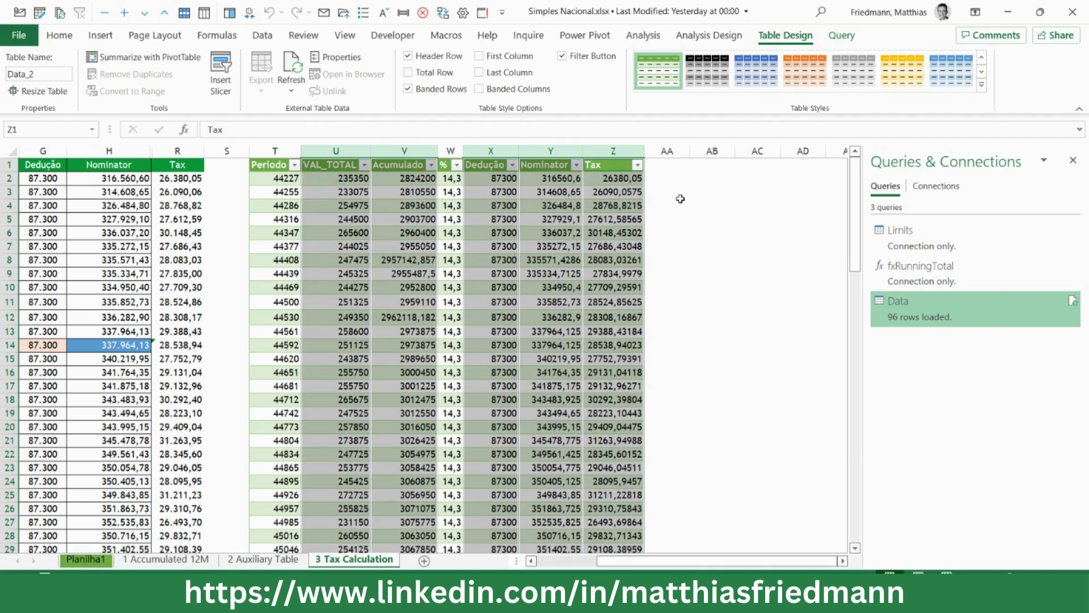
{"action": "key", "text": "ctrl+1"}
{"action": "left_click", "coordinate": [650, 168]}
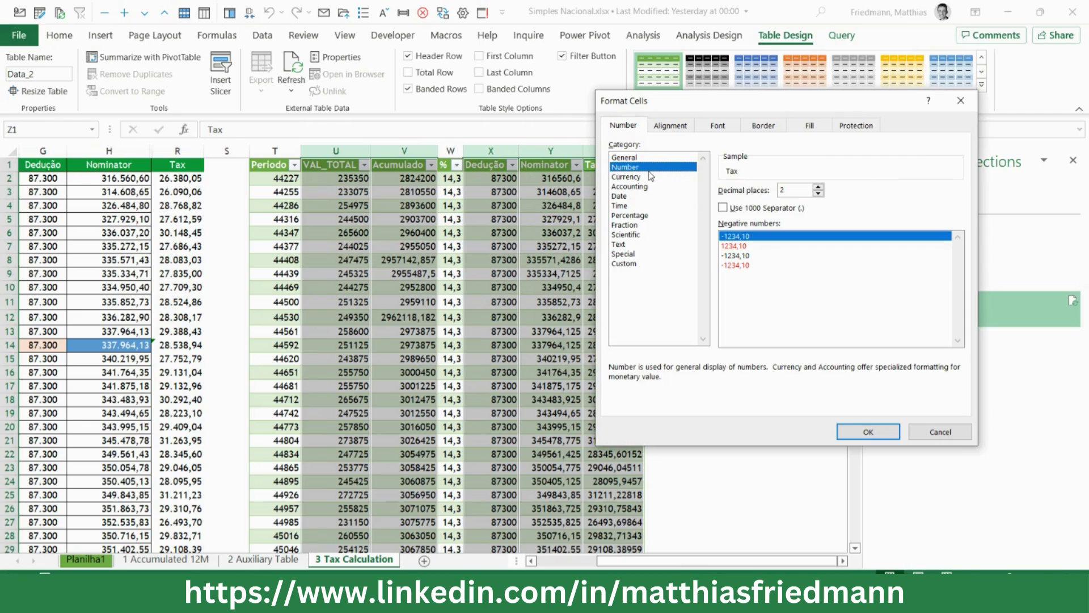
{"action": "left_click", "coordinate": [745, 209]}
{"action": "left_click", "coordinate": [873, 434]}
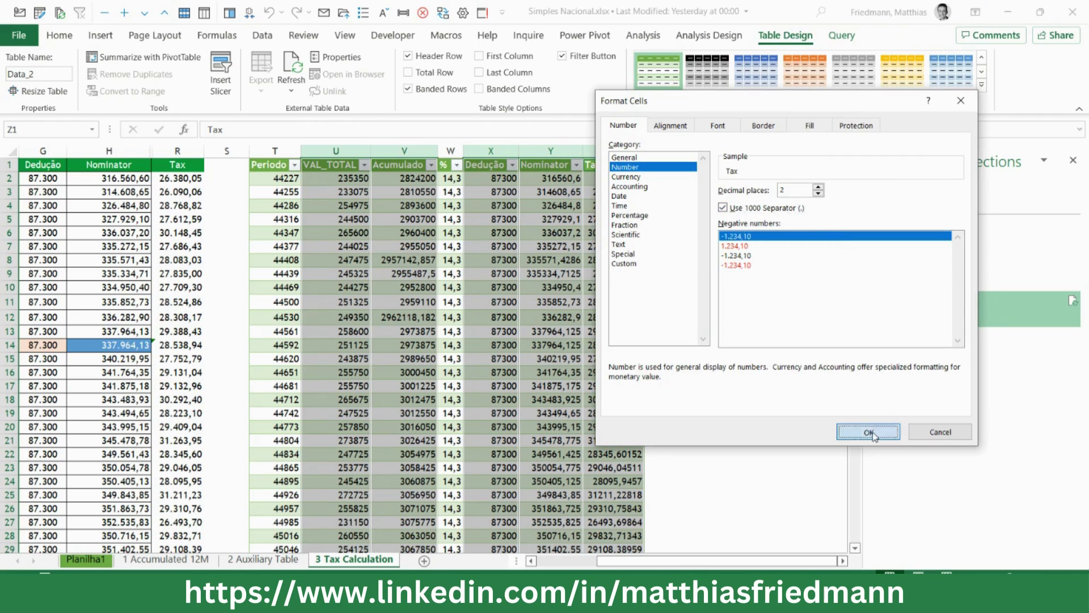